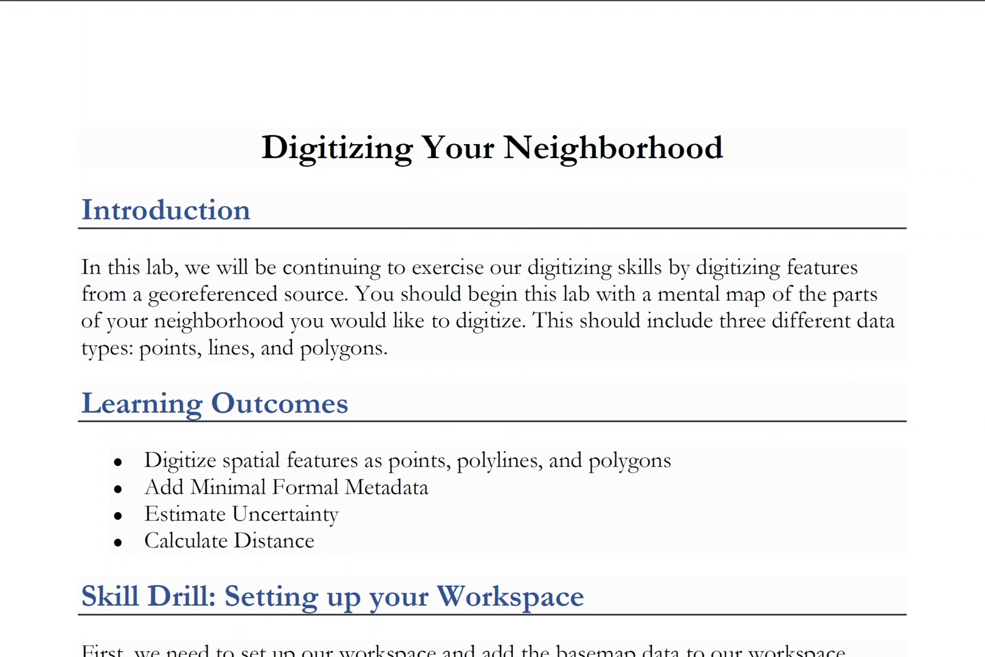
pyautogui.scroll(-2, 875, 423)
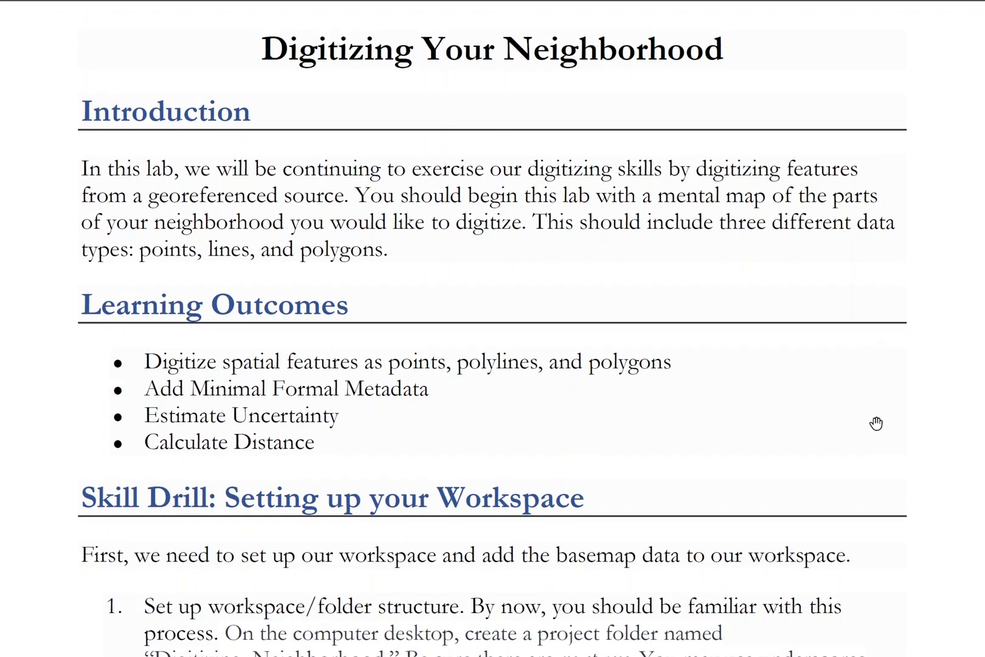
pyautogui.scroll(-5, 876, 423)
pyautogui.scroll(-3, 875, 423)
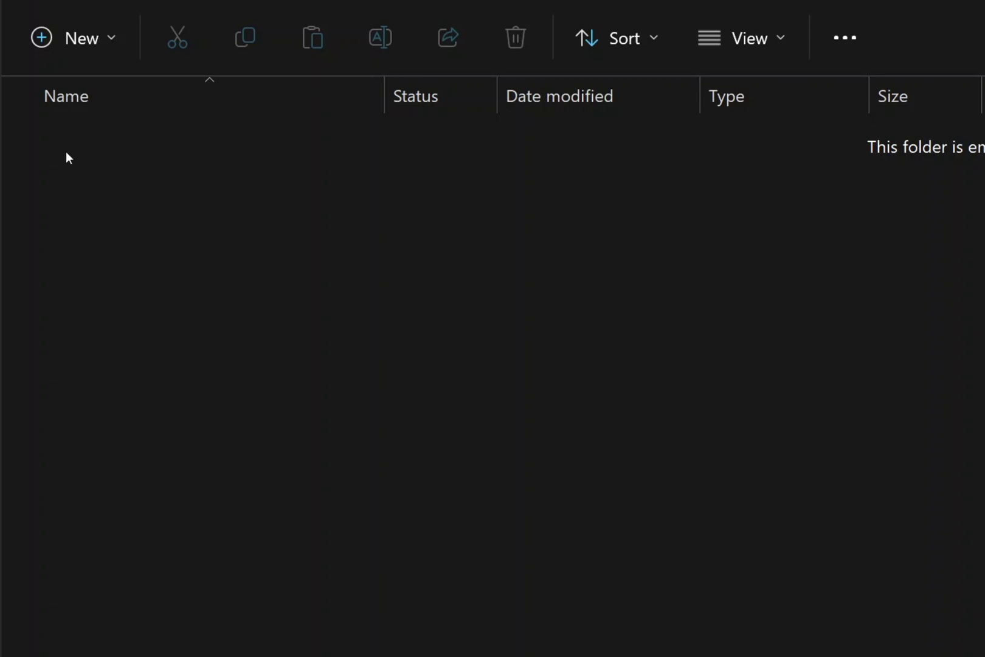
# Create three new folders named original, working and final in Digitizing_Neighborhood
pyautogui.click(75, 42)
pyautogui.click(138, 120)
pyautogui.write('original')
pyautogui.click(694, 289)
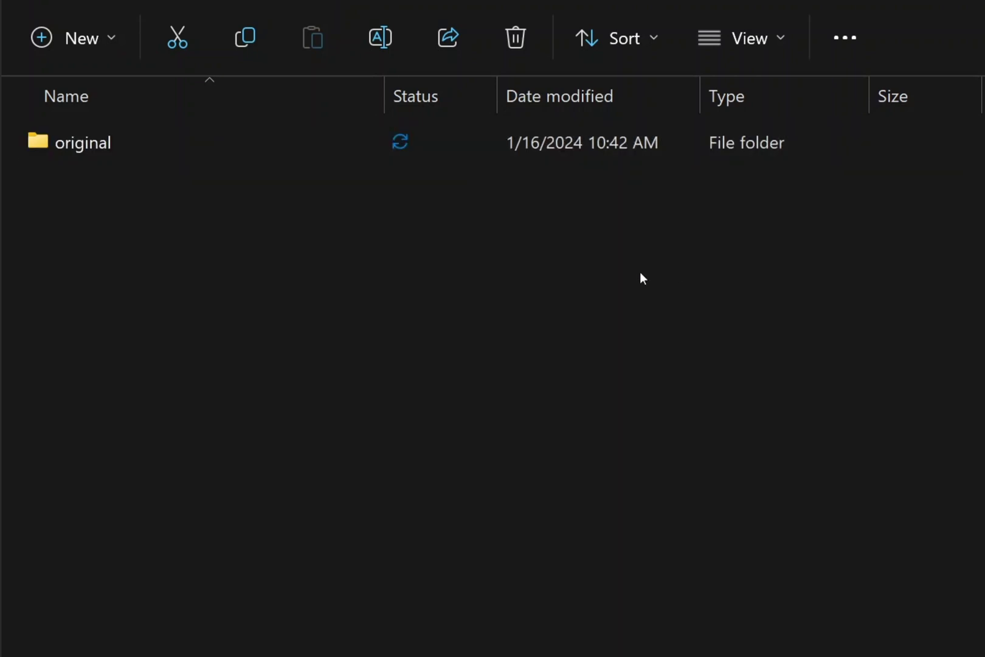
pyautogui.click(86, 38)
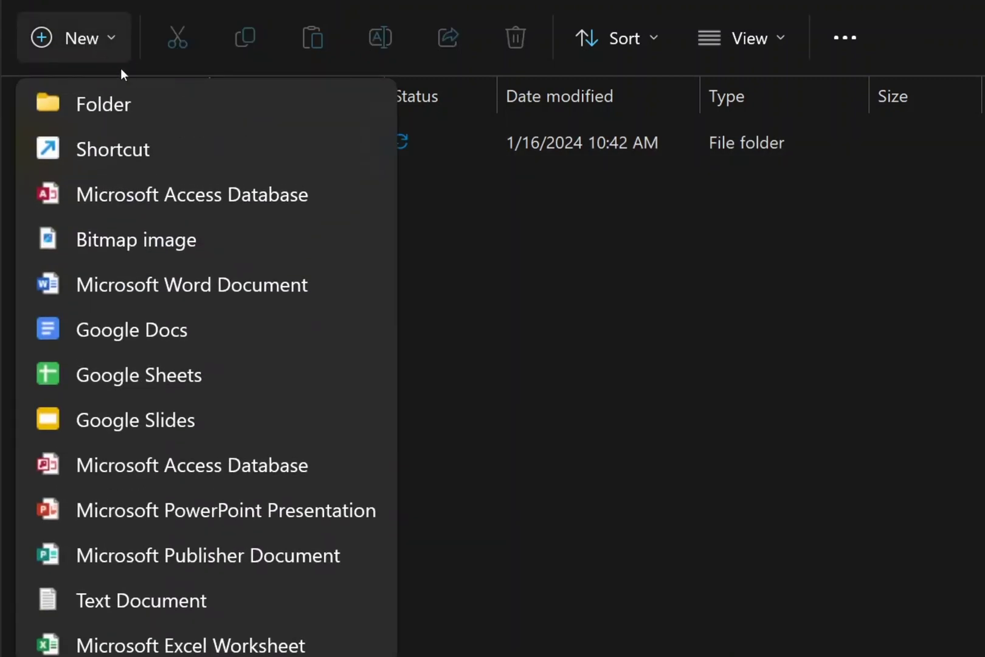
pyautogui.click(127, 103)
pyautogui.write('wo')
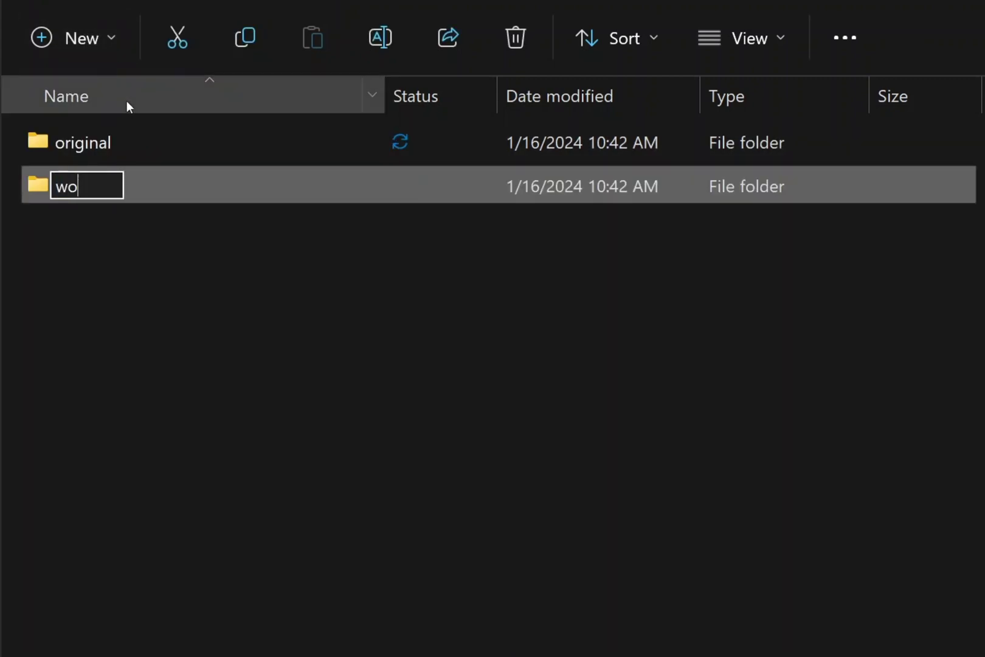
pyautogui.write('rking')
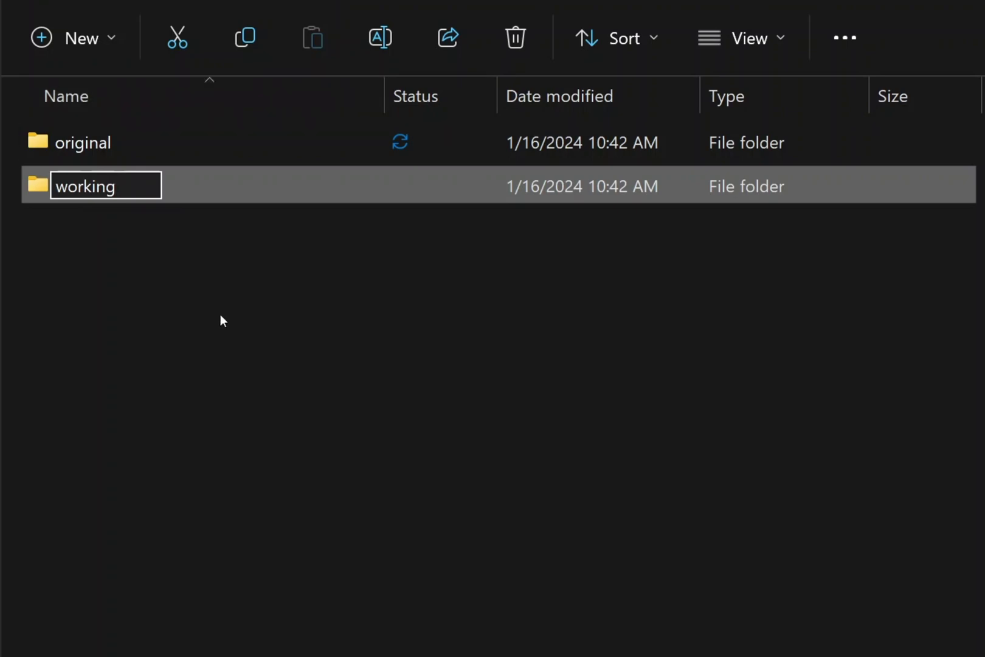
pyautogui.click(279, 355)
pyautogui.click(107, 48)
pyautogui.click(103, 115)
pyautogui.write('fin')
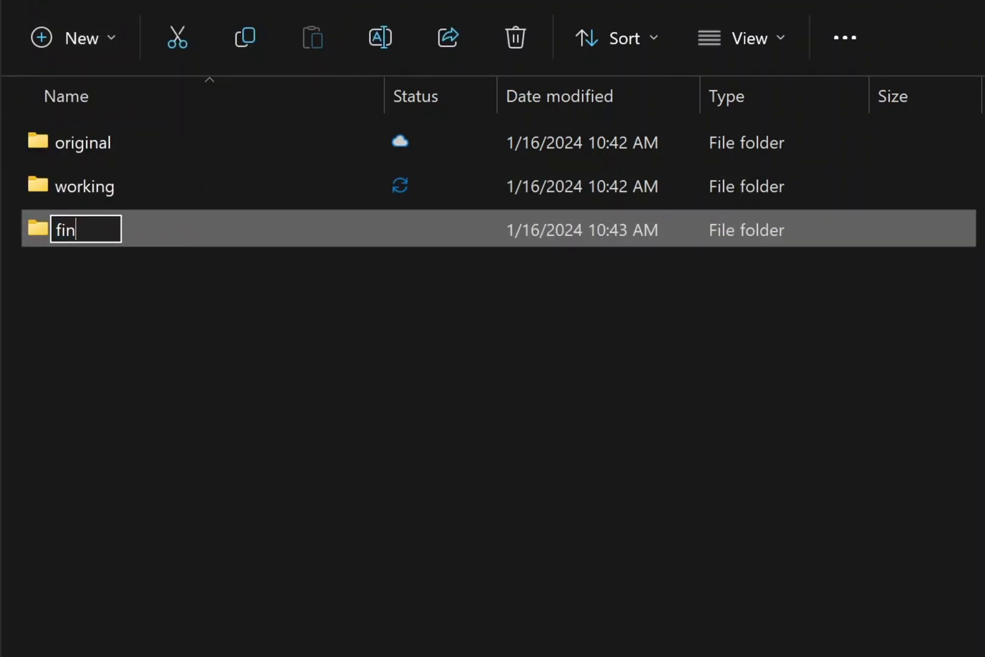
pyautogui.write('al')
pyautogui.press('Return')
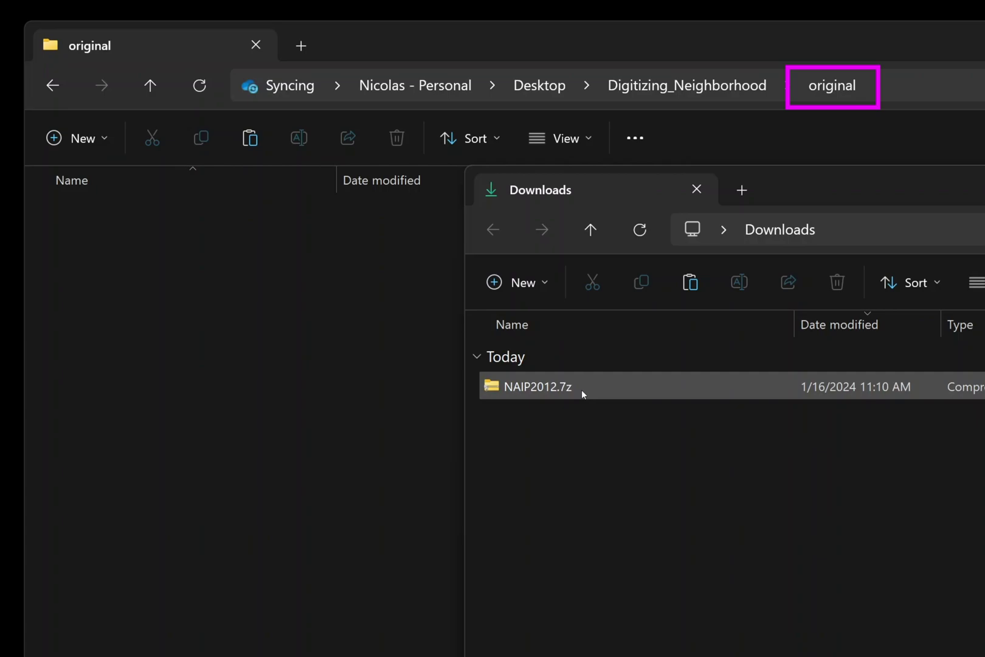
# Copy the NAIP2012.7z archive from Downloads into the original folder
pyautogui.click(581, 389)
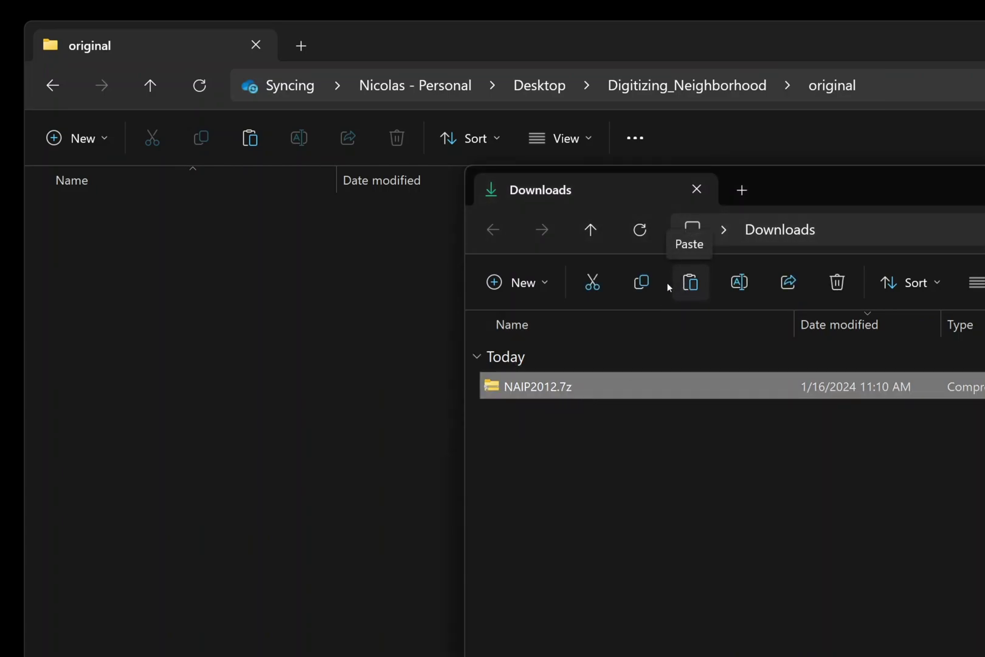
pyautogui.click(640, 283)
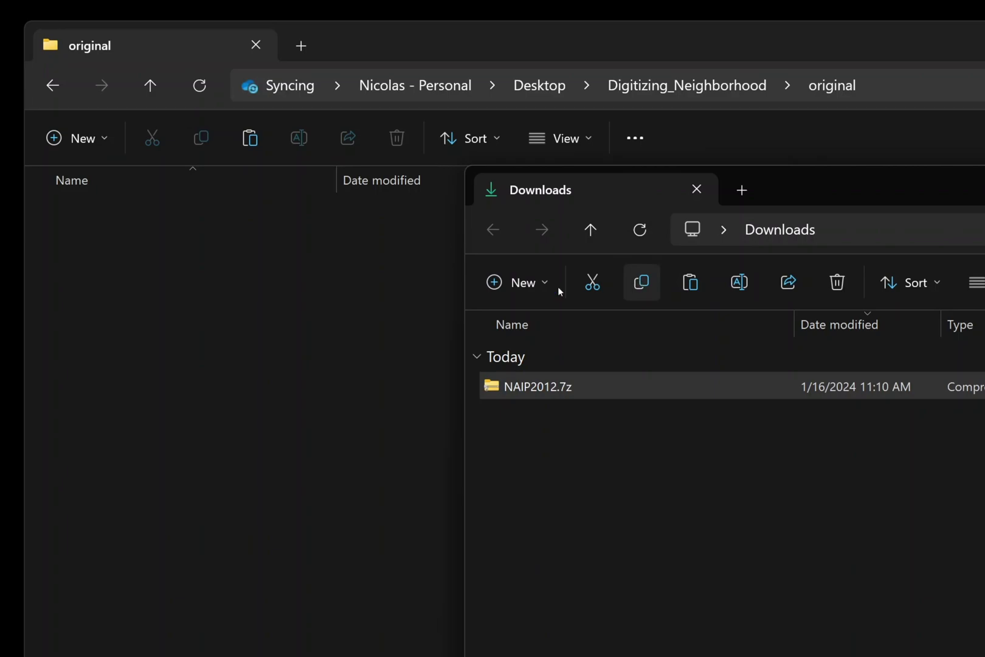
pyautogui.click(158, 322)
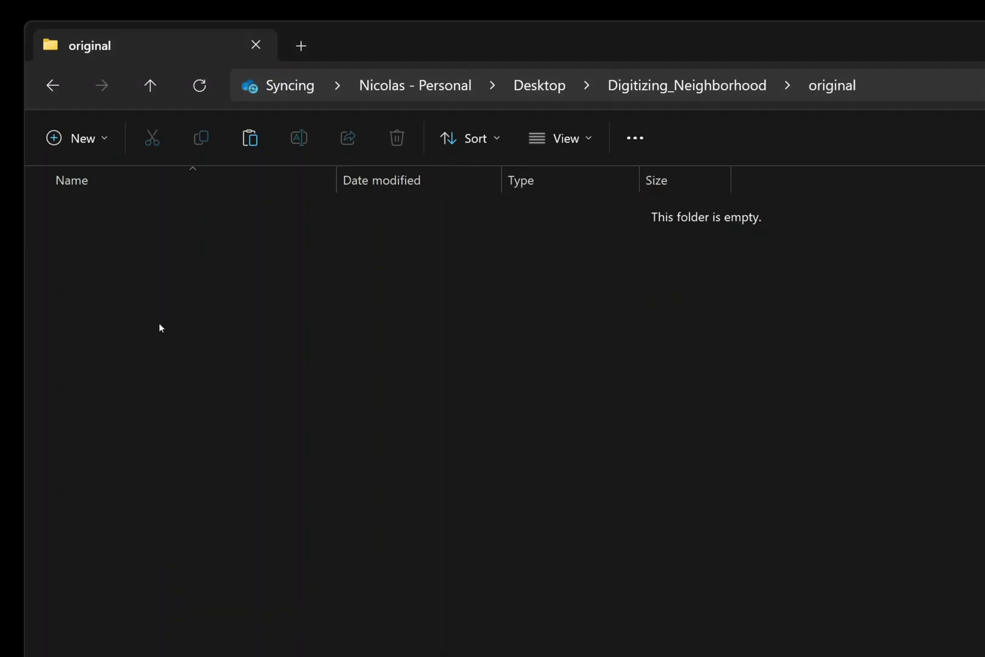
pyautogui.click(246, 141)
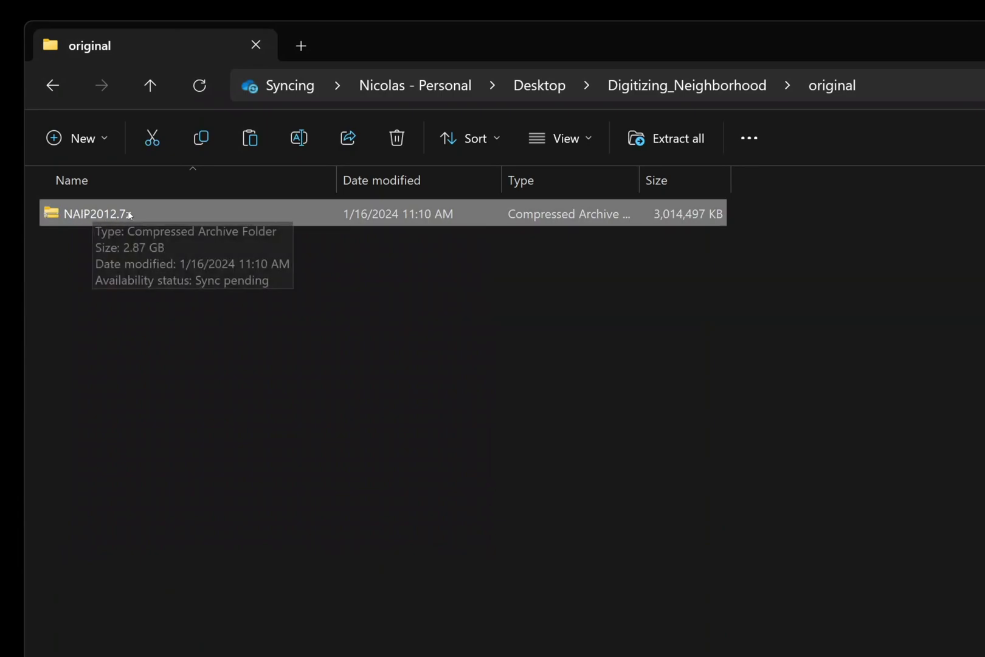
pyautogui.moveTo(141, 207); pyautogui.dragTo(188, 209)
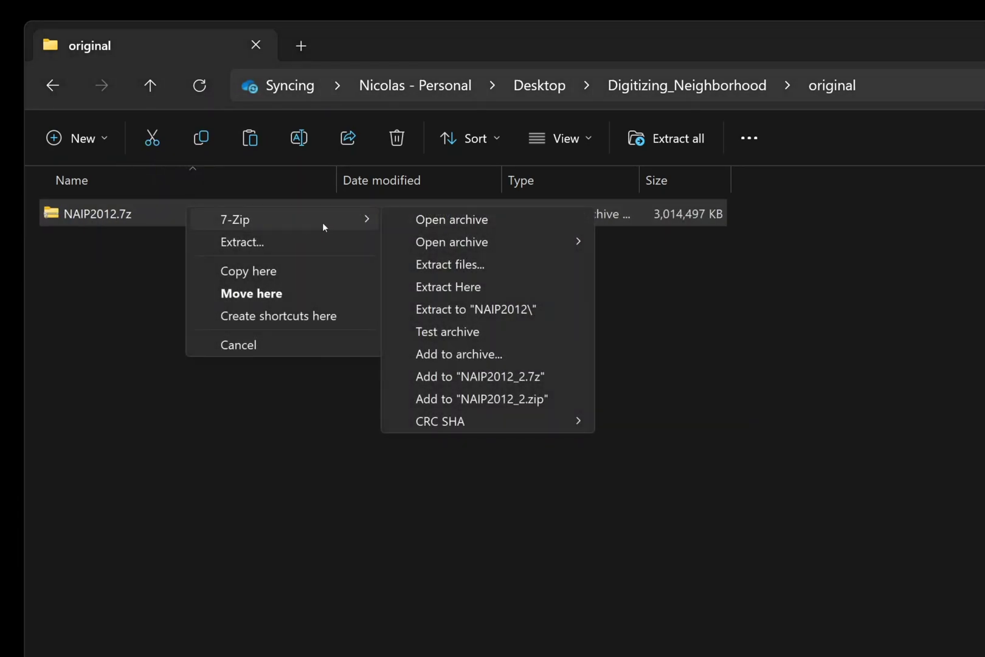
pyautogui.click(684, 367)
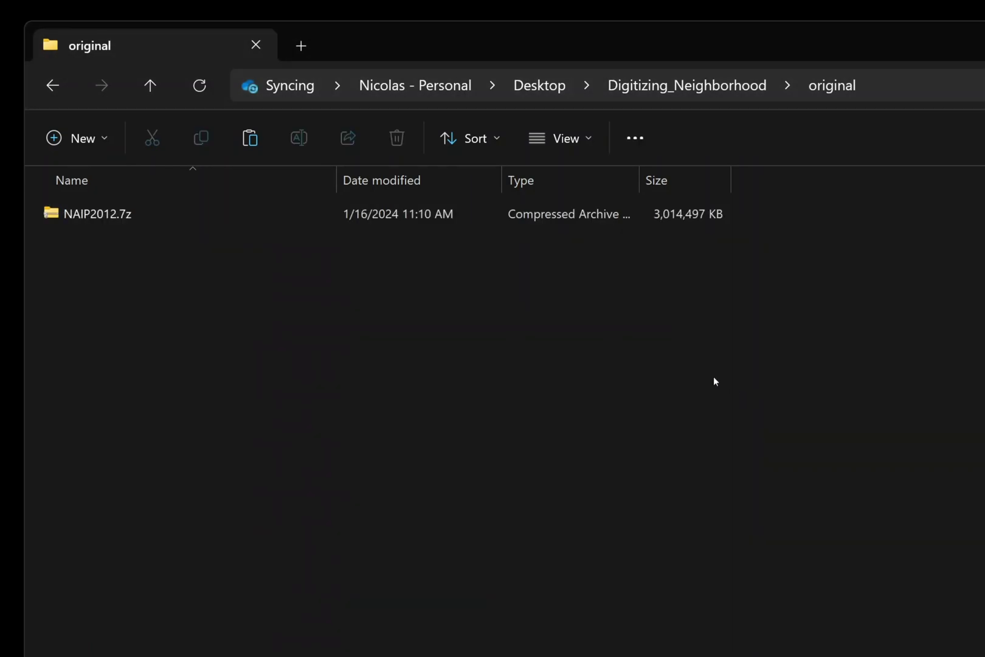
# Extract NAIP2012.7z in place with 7-Zip, then delete the archive
pyautogui.click(213, 205)
pyautogui.rightClick(213, 206)
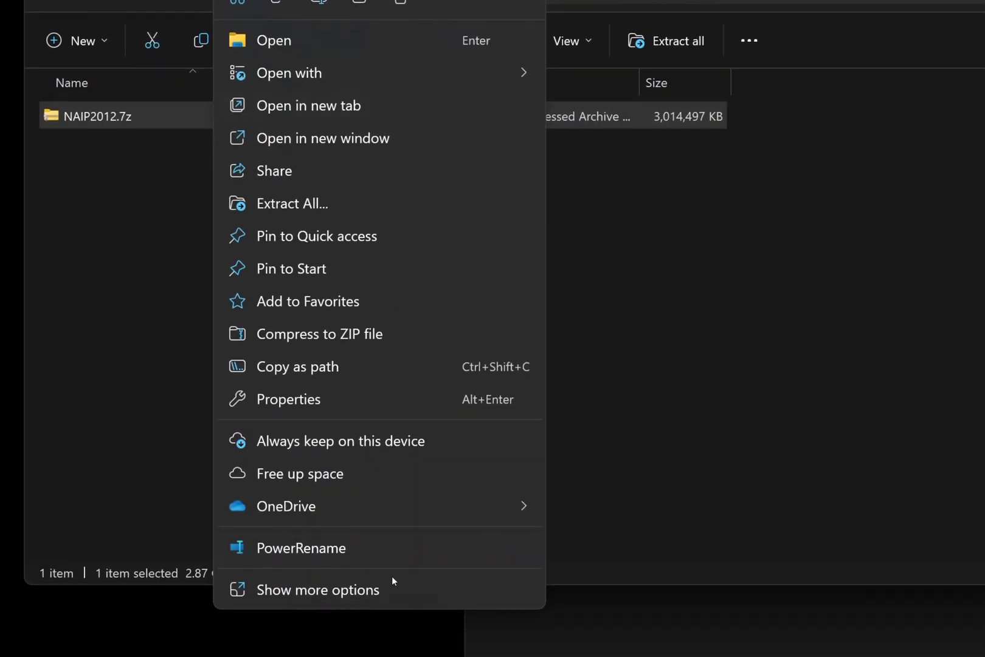
pyautogui.click(391, 611)
pyautogui.moveTo(350, 356)
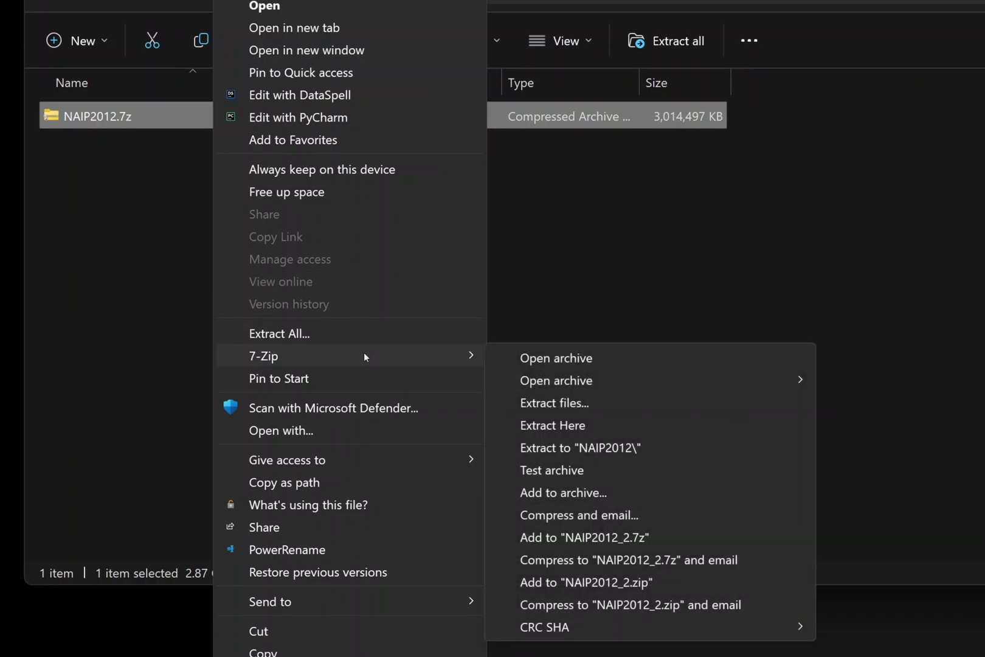
pyautogui.click(655, 424)
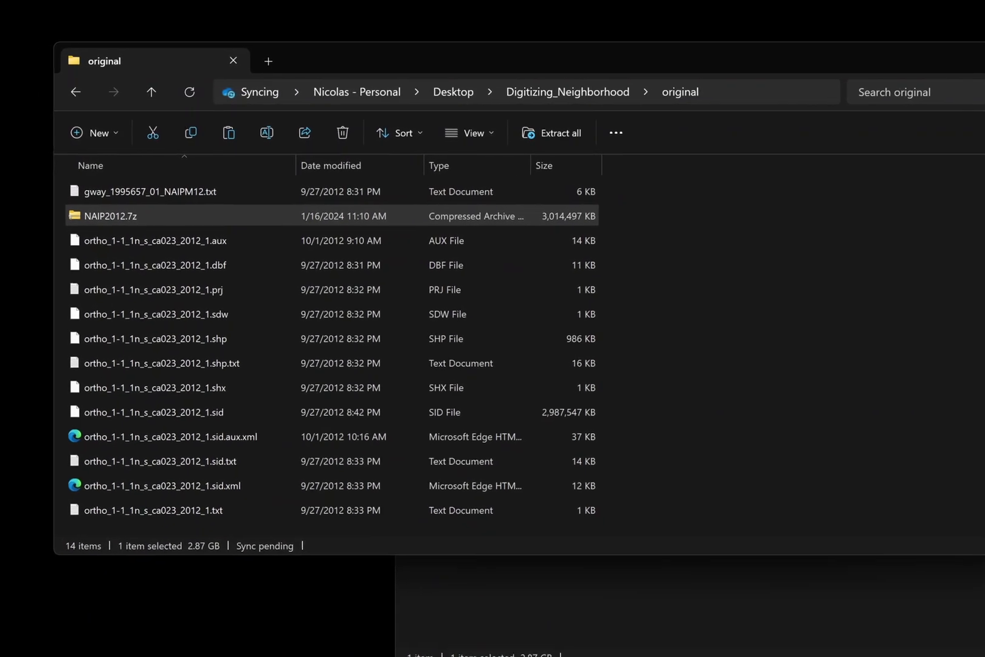
pyautogui.rightClick(169, 222)
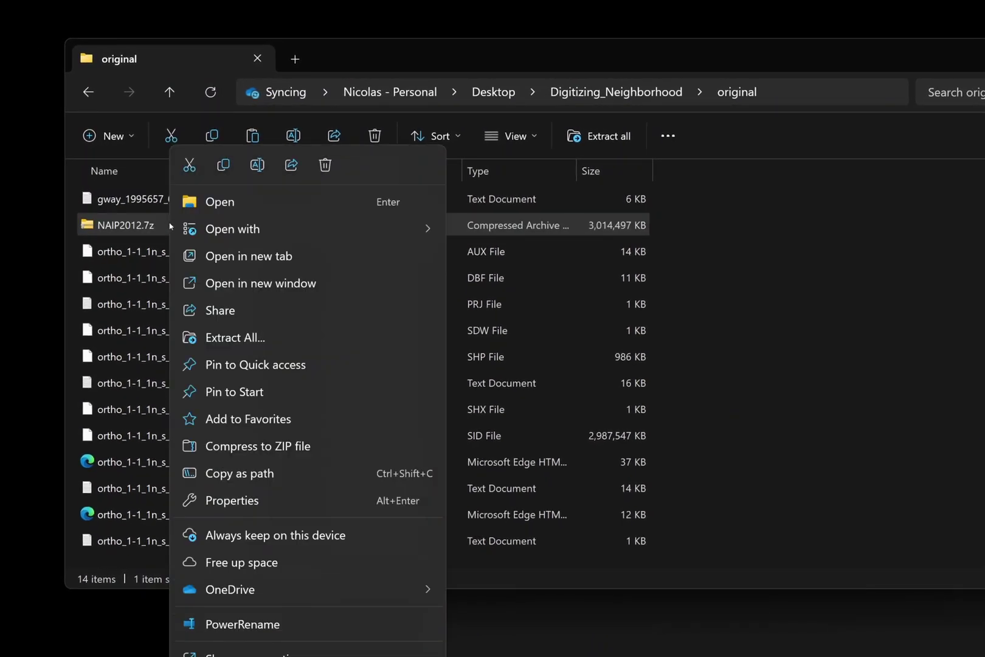
pyautogui.click(326, 165)
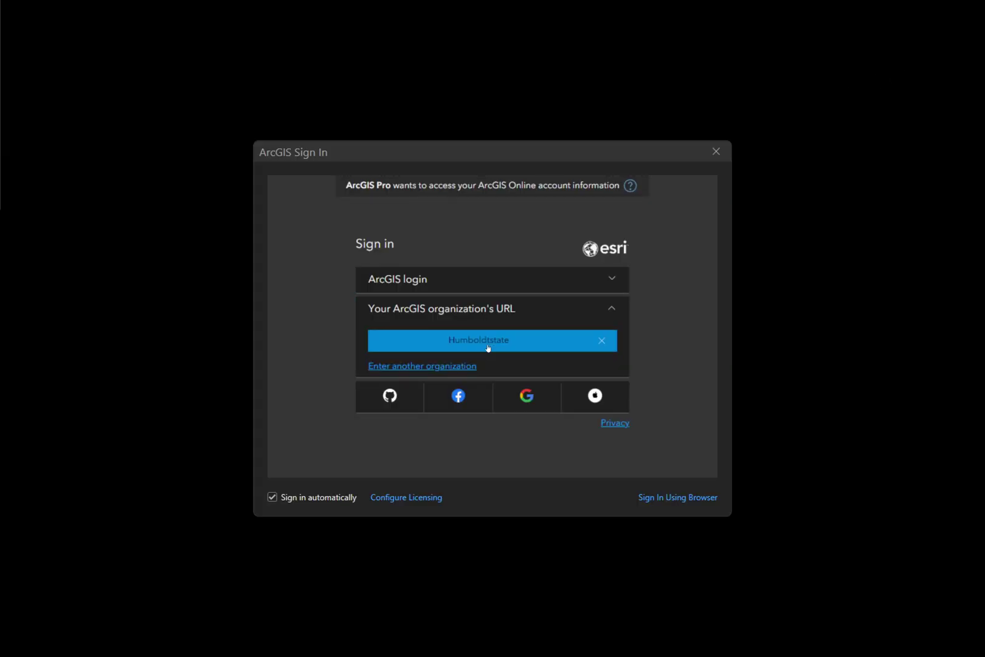
# Sign in through the Humboldtstate organization using the Humboldt State University login
pyautogui.click(487, 348)
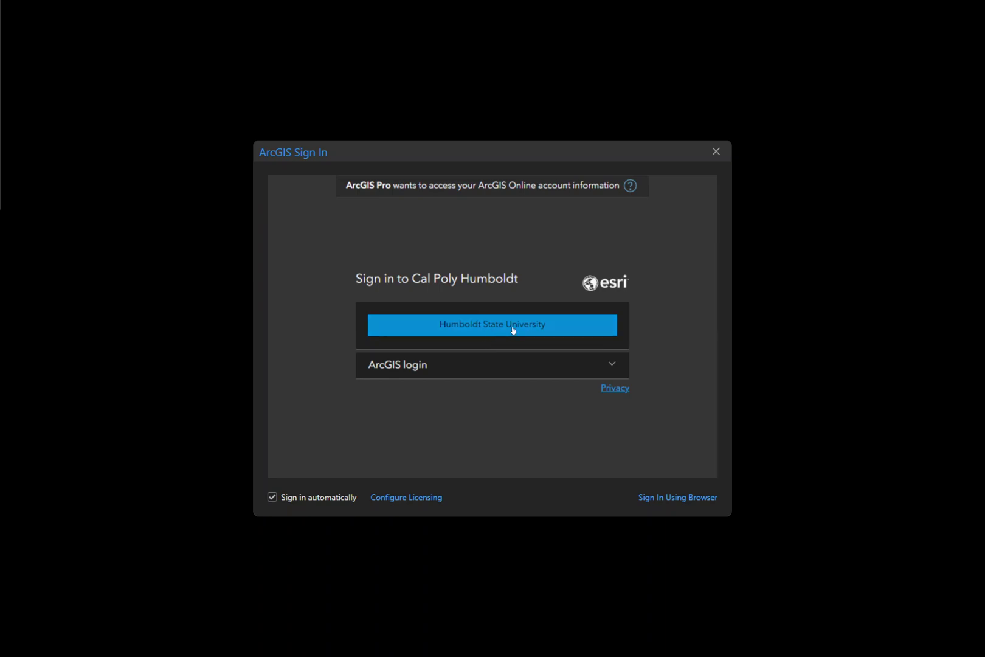
pyautogui.click(513, 329)
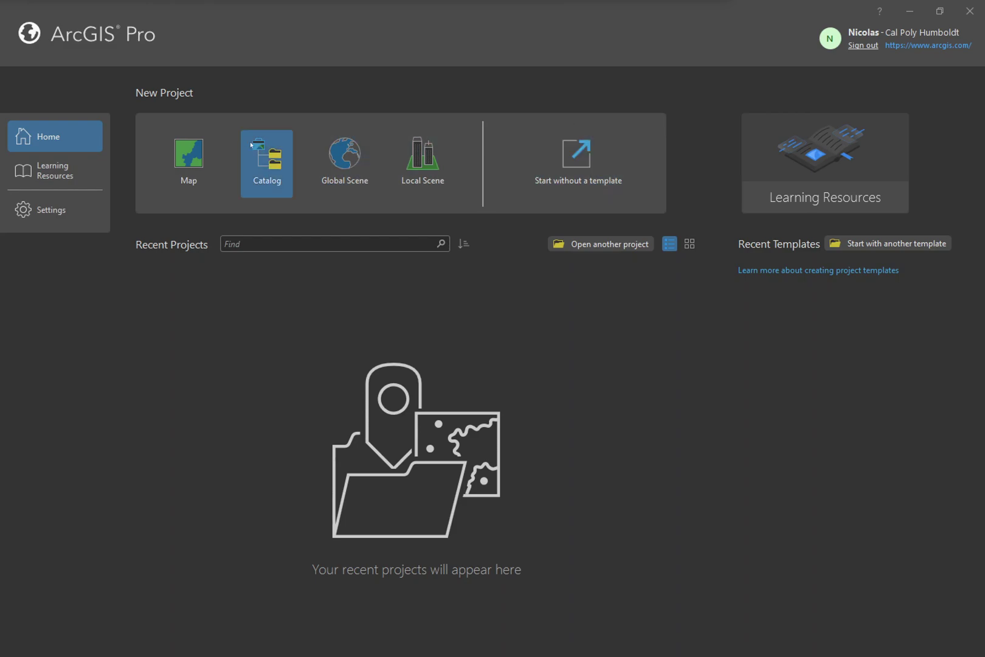
# Create the Digitizing Neighborhood map project in Desktop\Digitizing_Neighborhood, without a new project folder
pyautogui.click(194, 160)
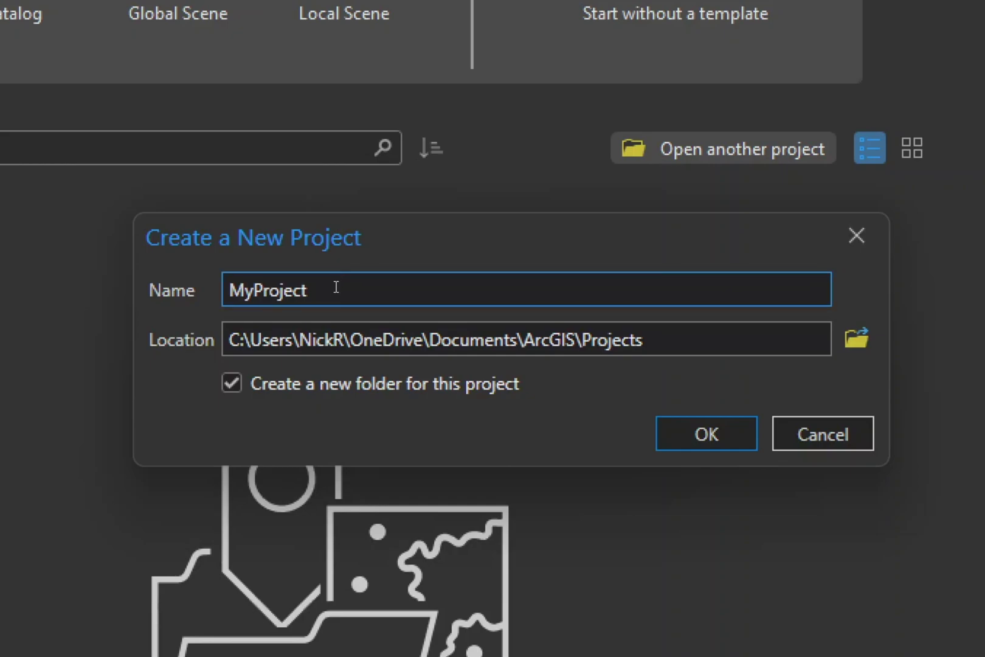
pyautogui.doubleClick(334, 290)
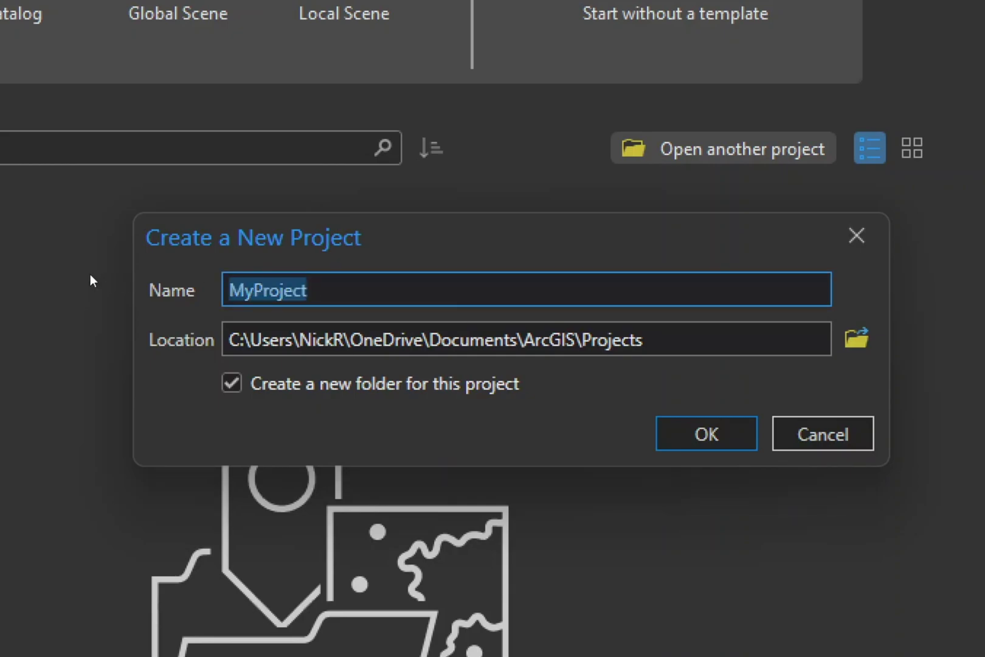
pyautogui.write('Digitizing')
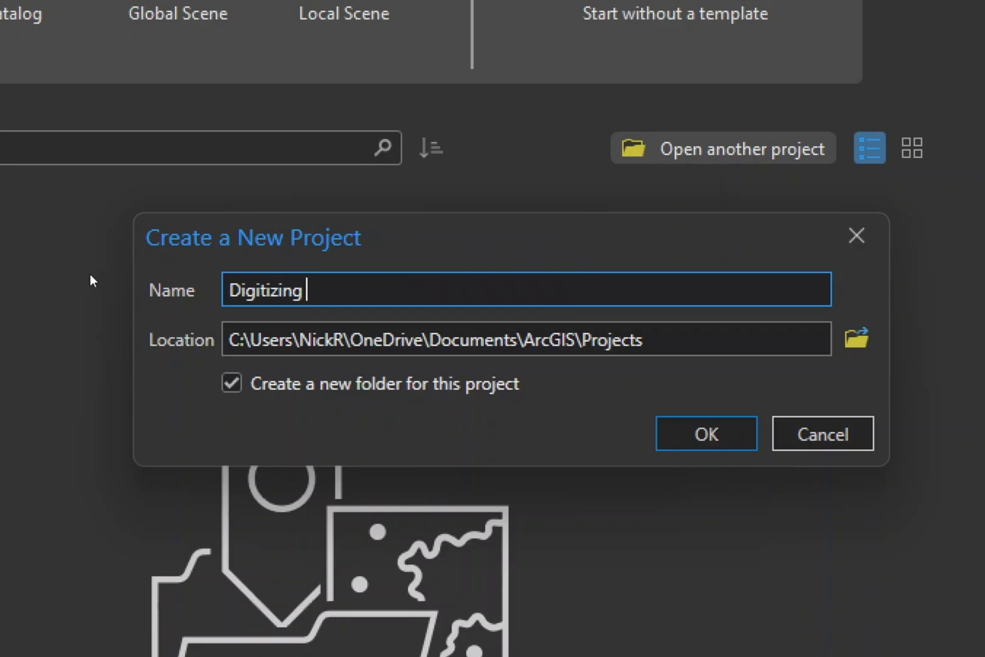
pyautogui.write(' Neighborhood')
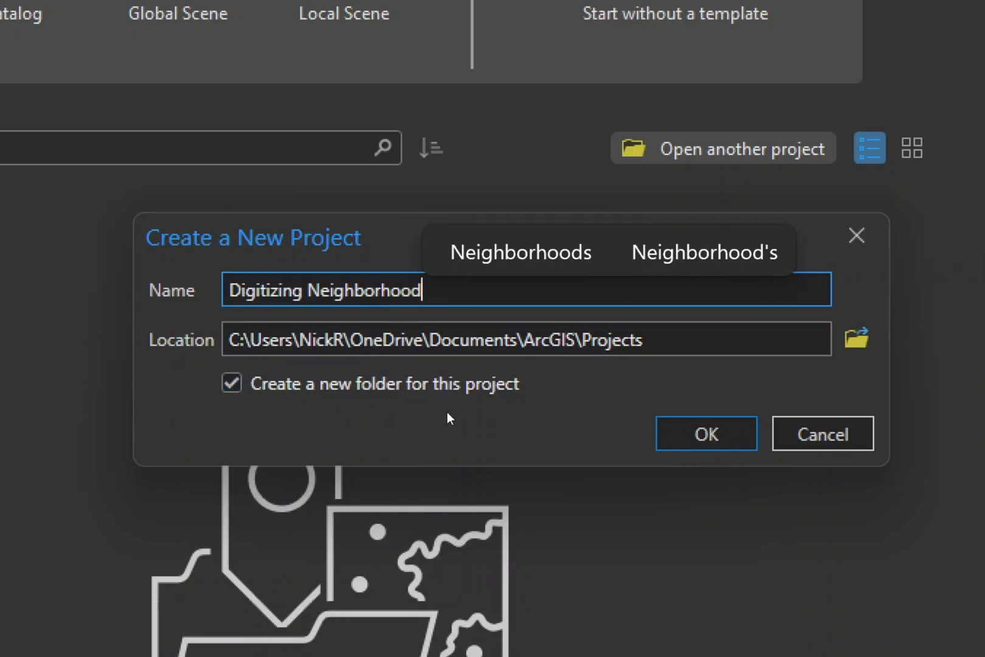
pyautogui.click(857, 338)
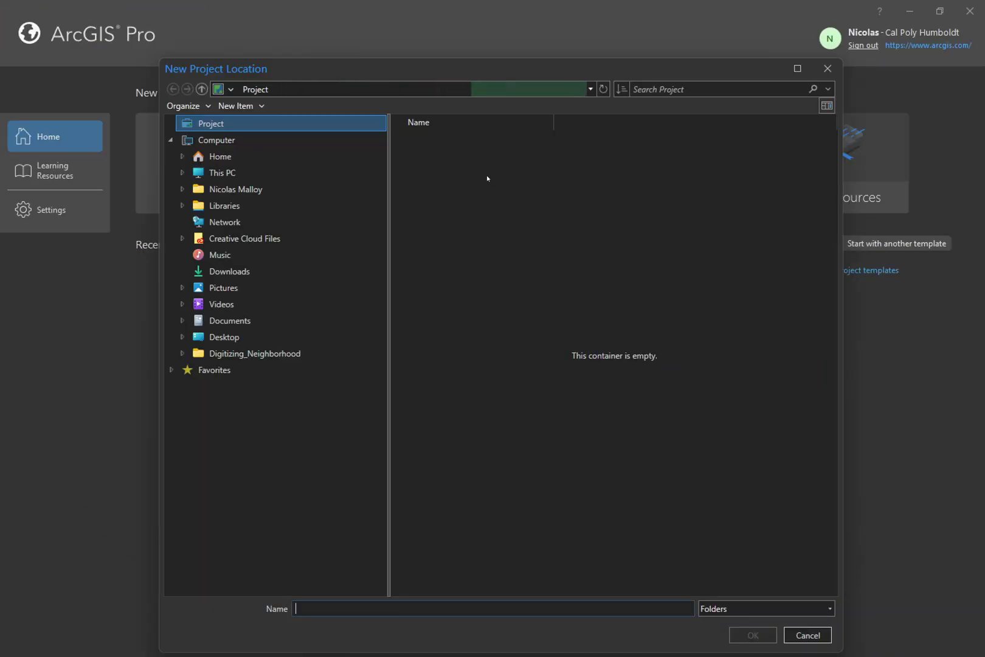
pyautogui.click(237, 337)
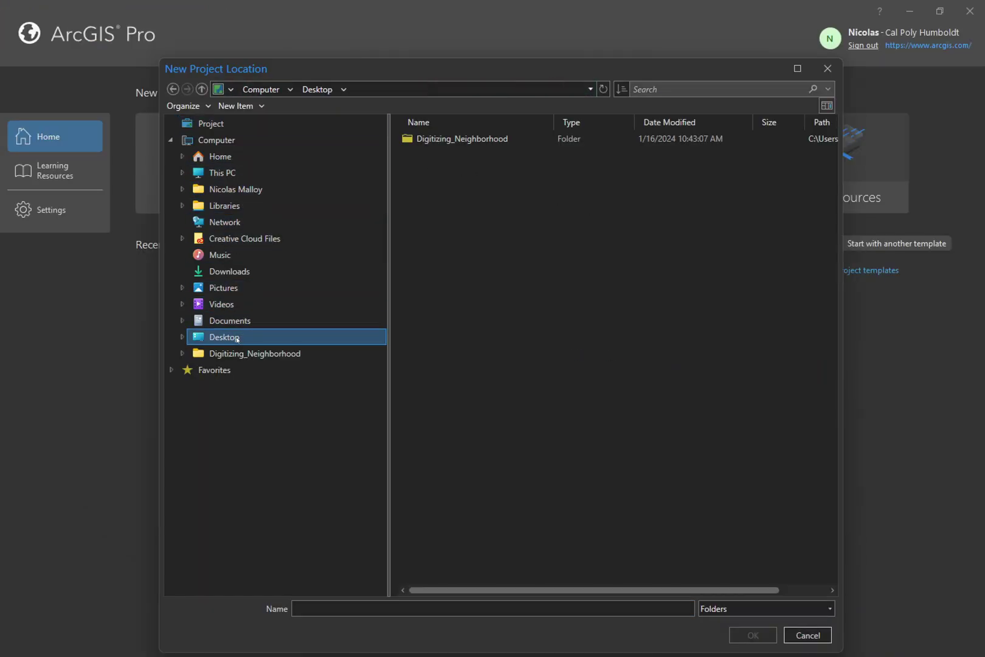
pyautogui.click(504, 137)
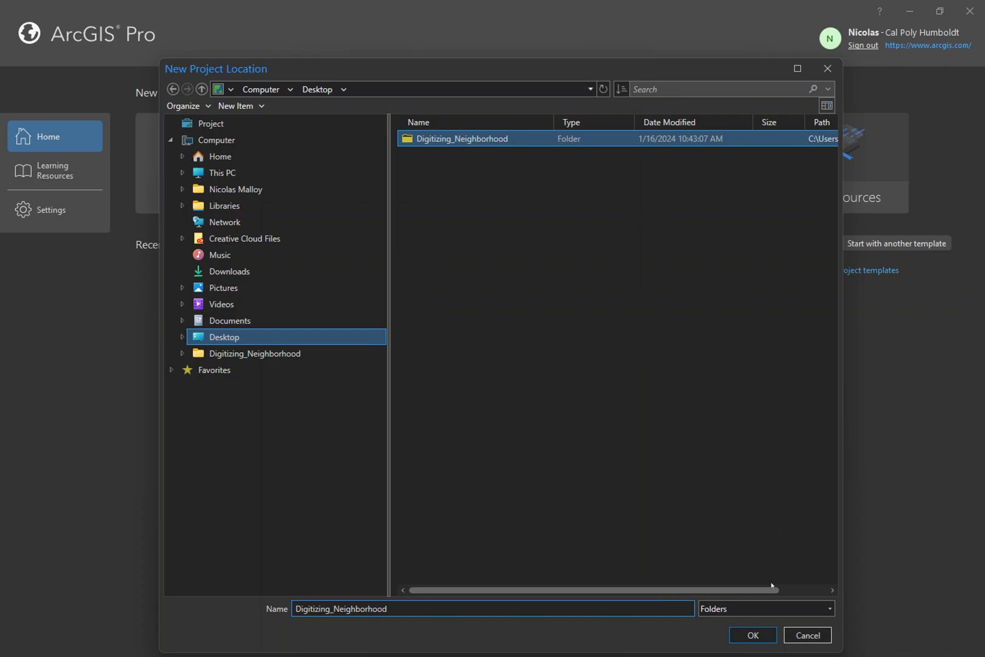
pyautogui.click(767, 635)
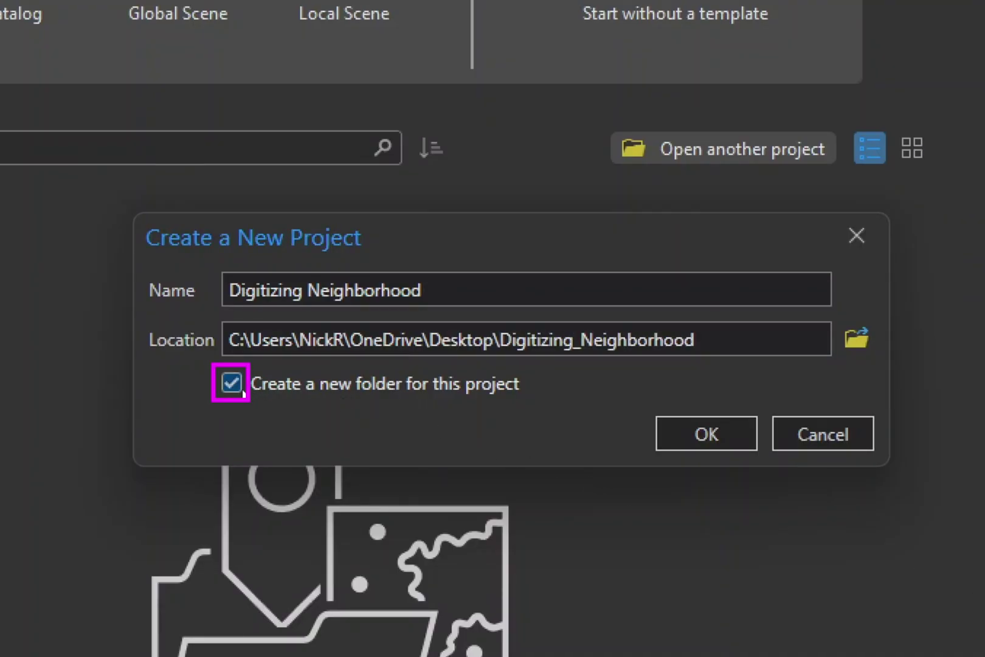
pyautogui.click(236, 387)
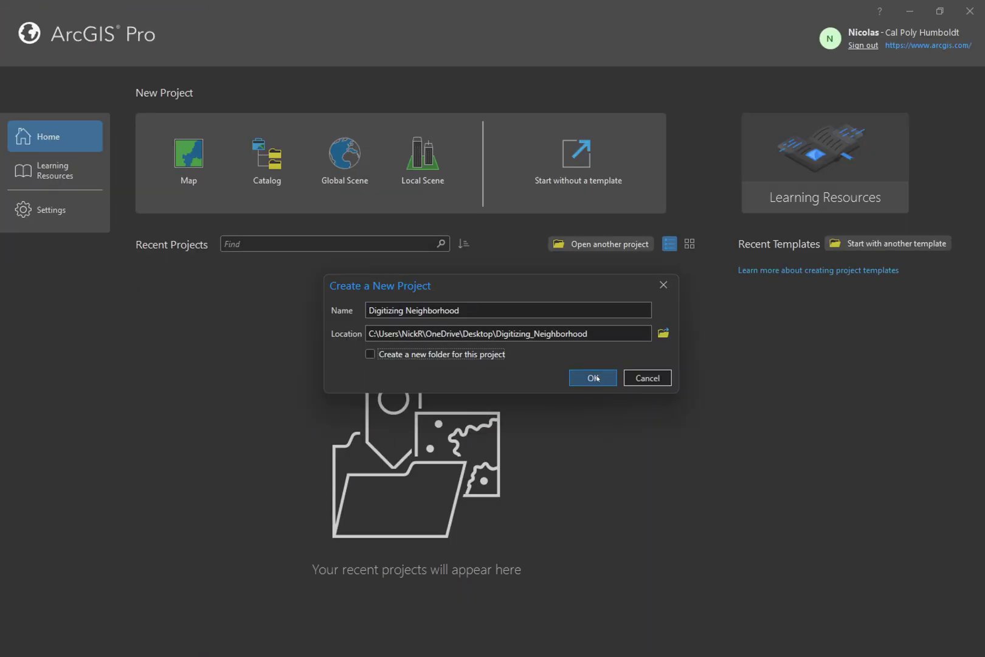
pyautogui.click(596, 377)
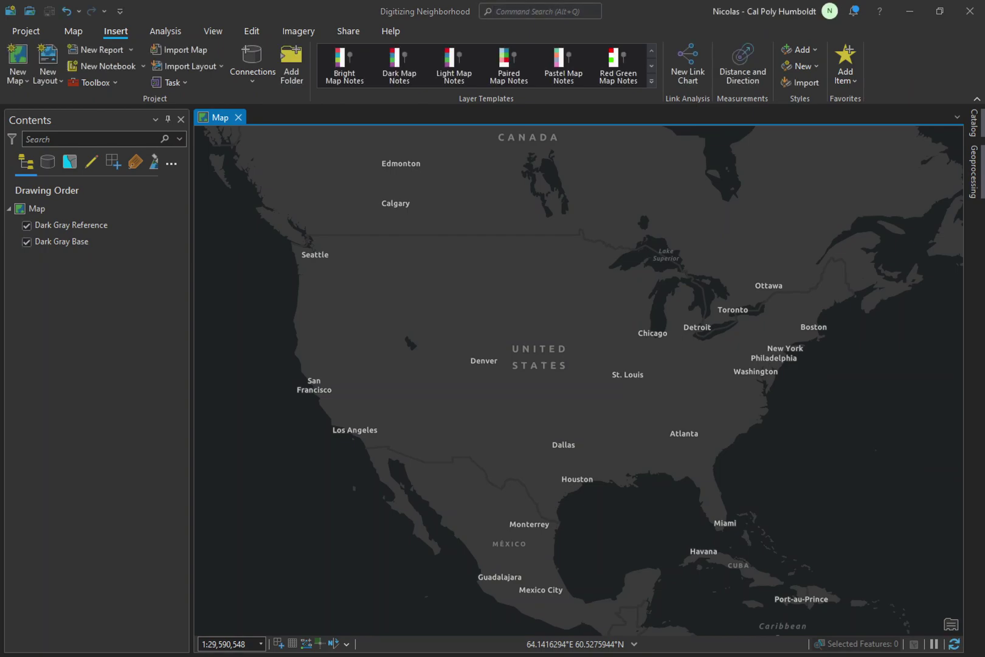
pyautogui.hotkey('alt', 'Tab')
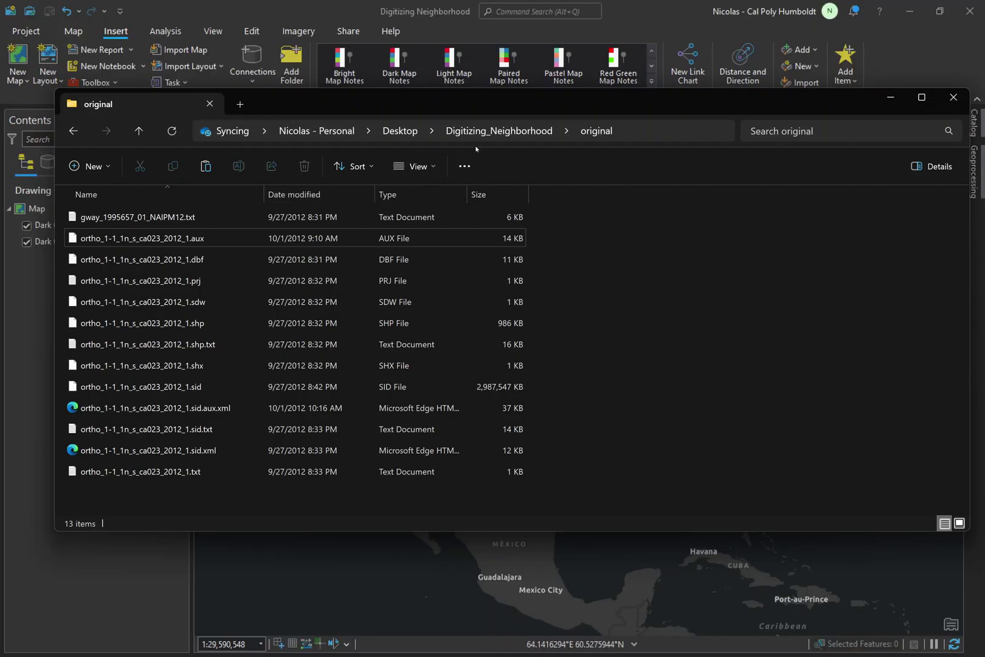
pyautogui.click(490, 131)
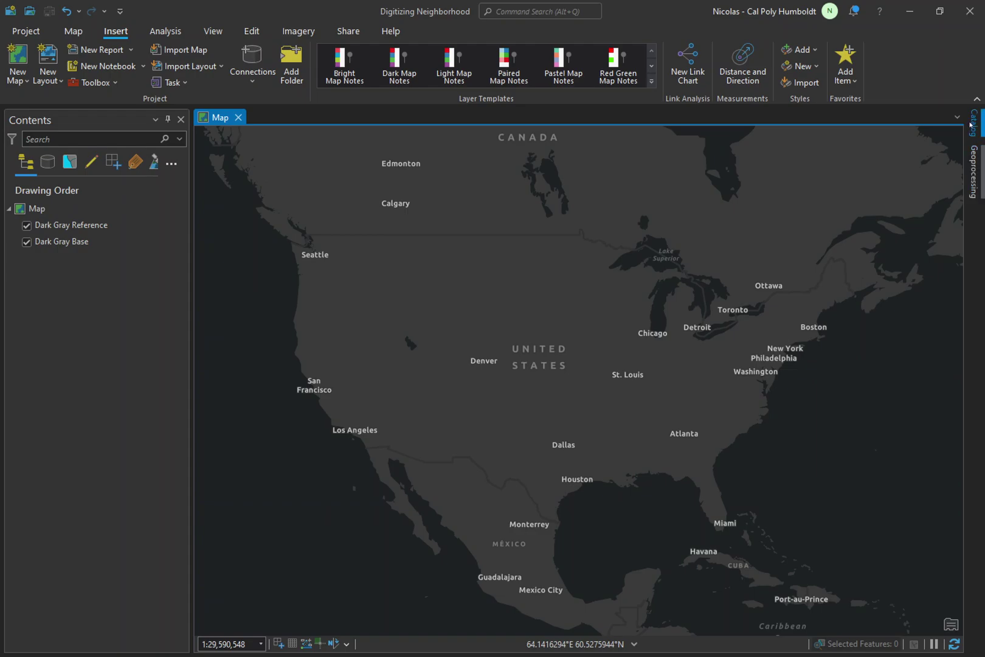
# Pin the Catalog pane open on the right side of the map
pyautogui.click(940, 119)
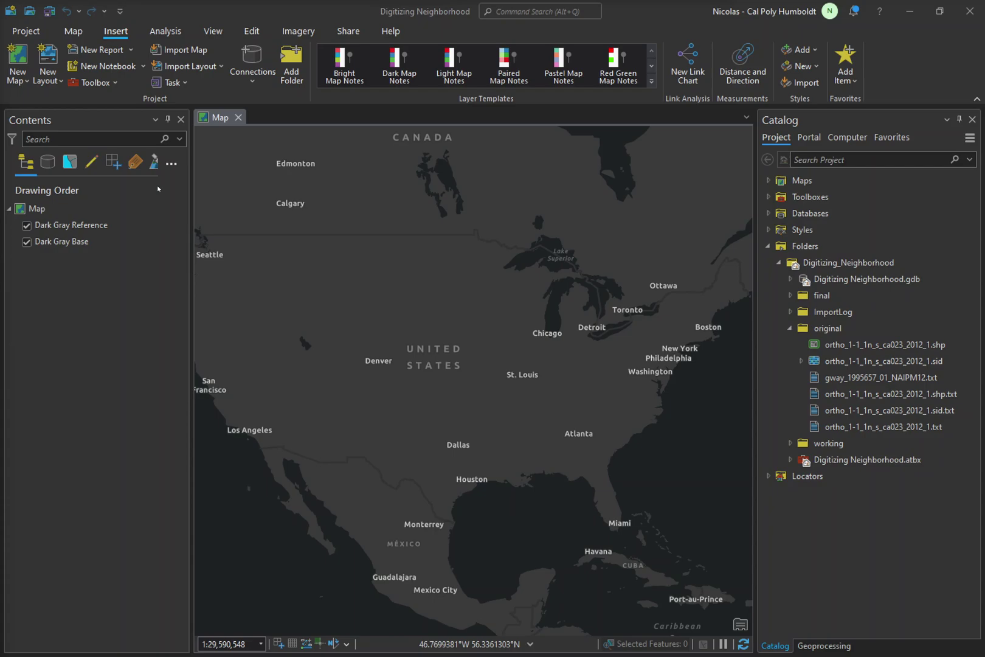
# Remove Dark Gray Reference and Dark Gray Base, then add ortho_1-1_1n_s_ca023_2012_1.sid to the map
pyautogui.rightClick(110, 226)
pyautogui.click(158, 253)
pyautogui.click(121, 224)
pyautogui.rightClick(119, 230)
pyautogui.click(238, 257)
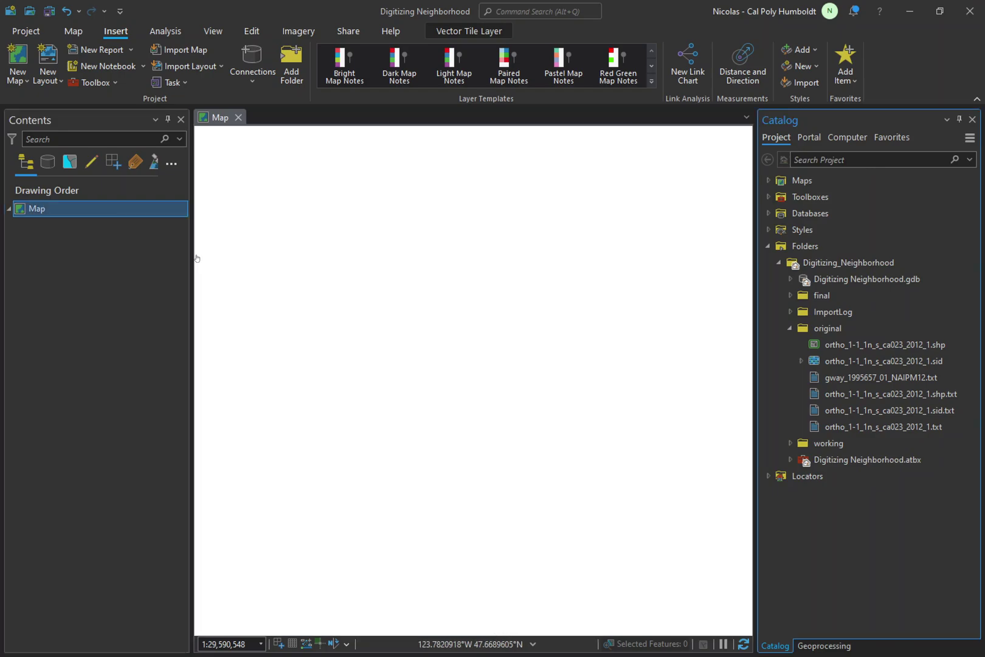
pyautogui.click(899, 361)
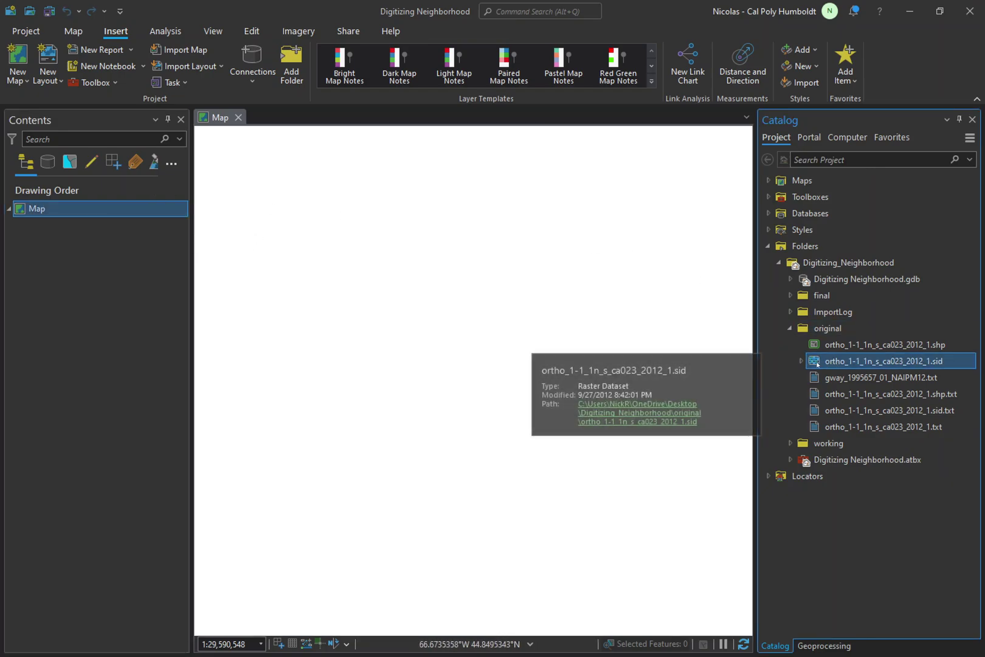
pyautogui.moveTo(899, 361); pyautogui.dragTo(552, 318)
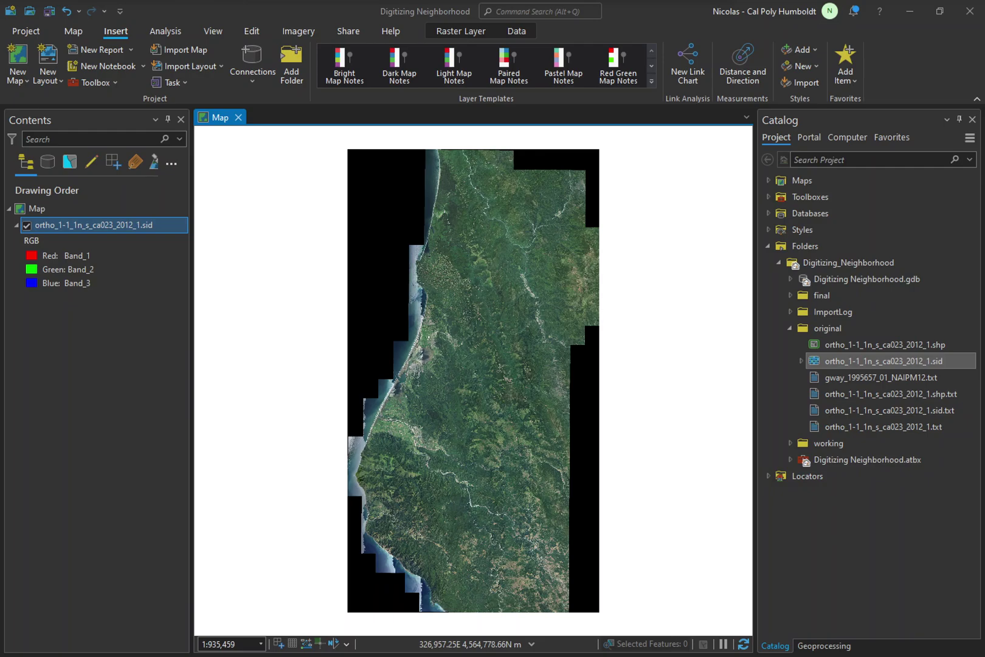
pyautogui.rightClick(160, 225)
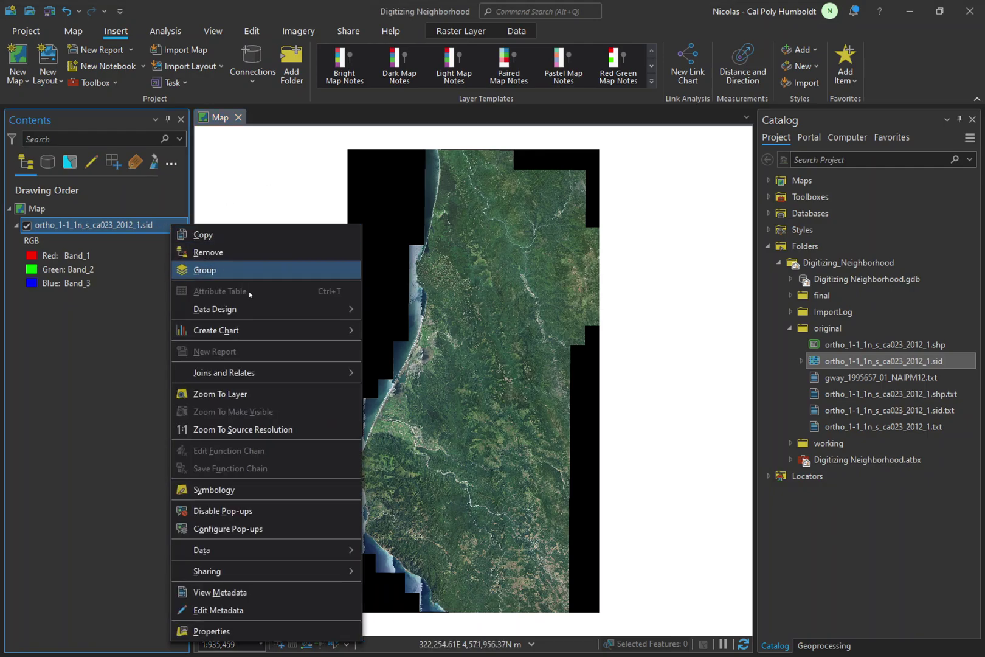
pyautogui.click(214, 630)
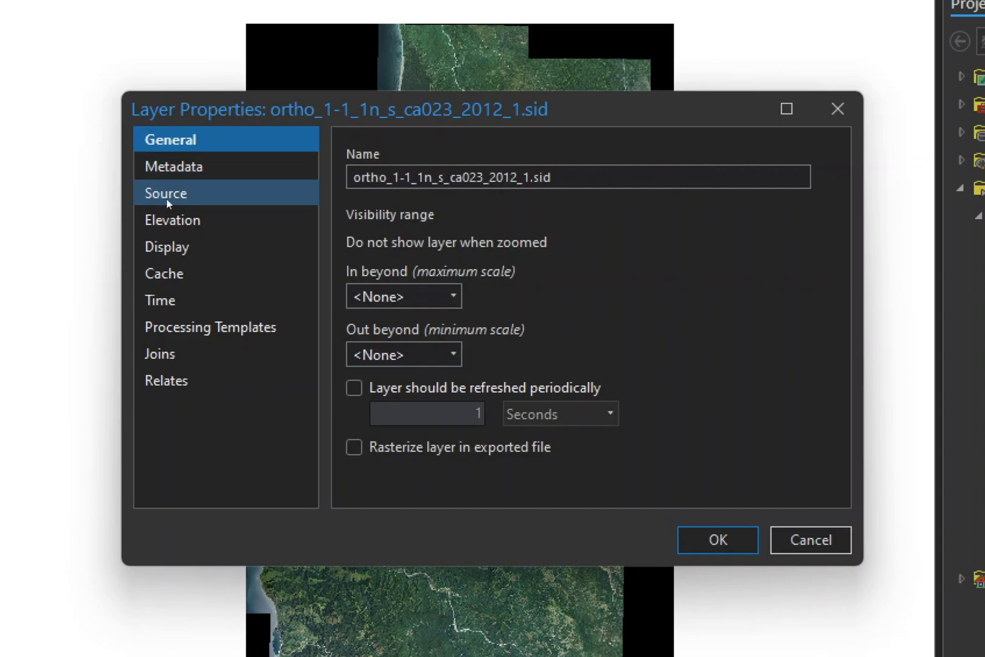
pyautogui.click(199, 200)
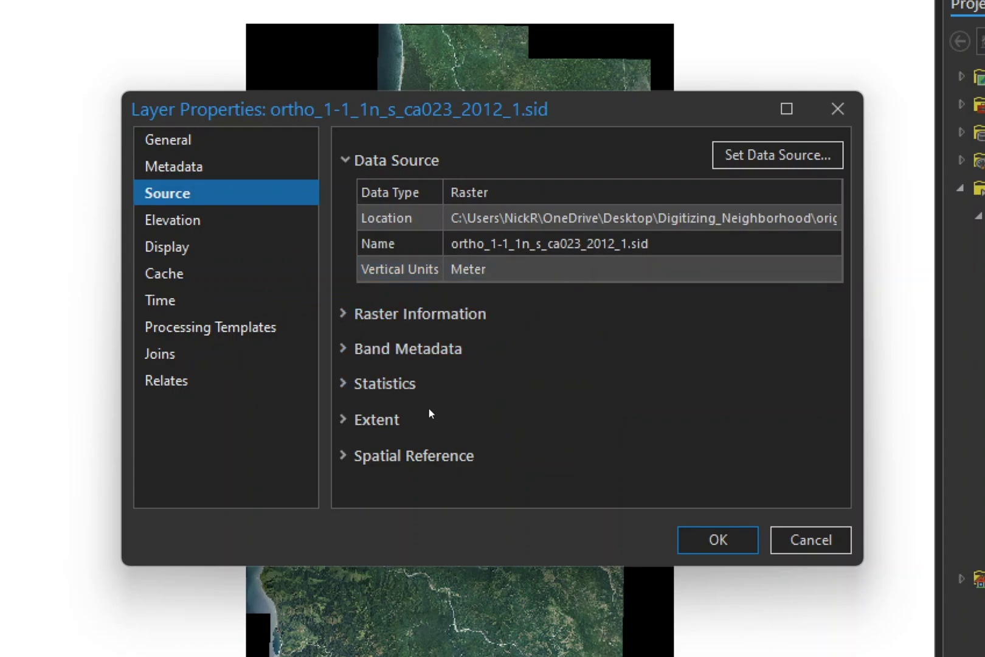
pyautogui.click(340, 454)
pyautogui.scroll(-1, 612, 395)
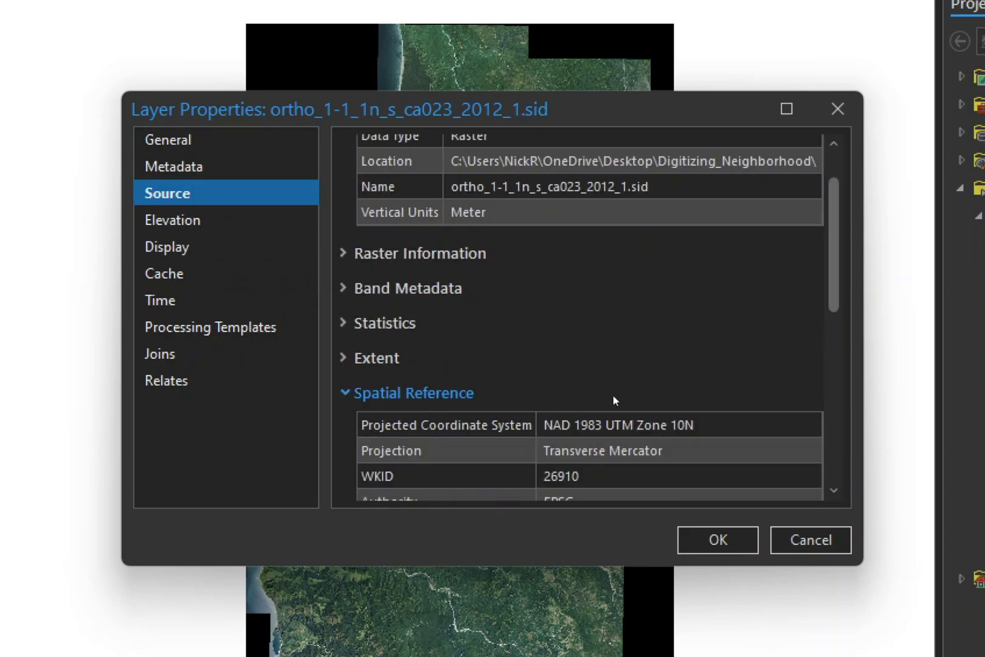
pyautogui.scroll(-1, 612, 395)
pyautogui.scroll(-2, 614, 395)
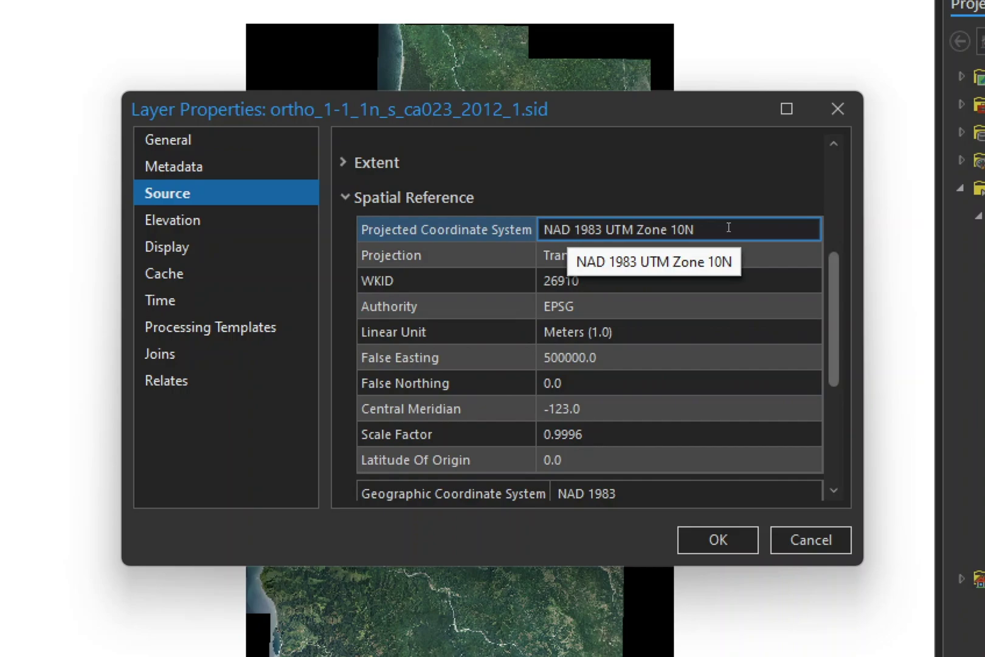
pyautogui.click(734, 538)
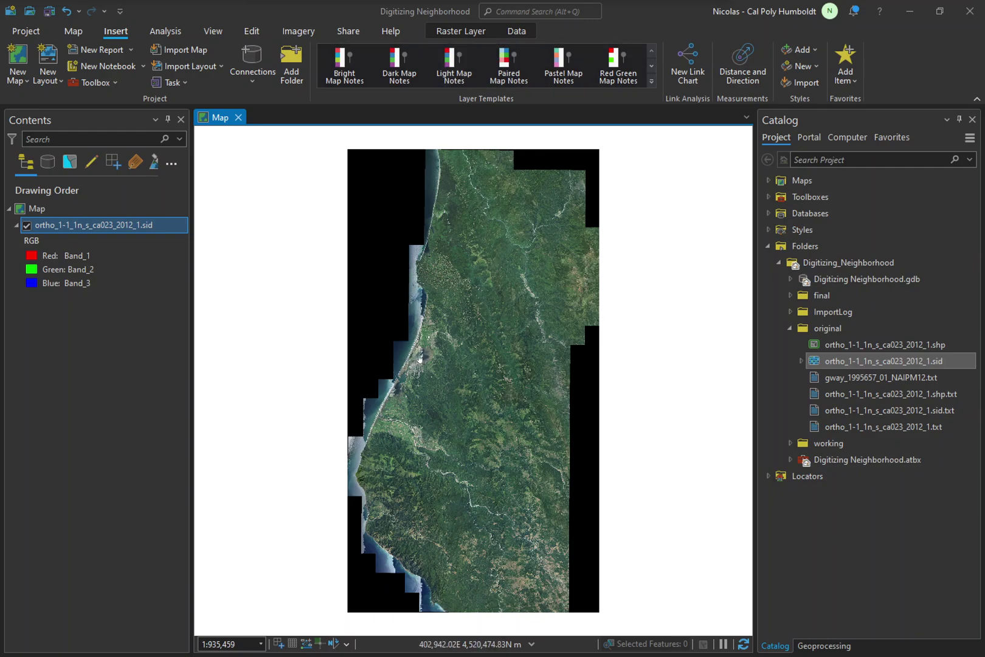
pyautogui.scroll(5, 427, 354)
pyautogui.scroll(2, 426, 354)
pyautogui.scroll(-2, 426, 355)
pyautogui.scroll(1, 539, 231)
pyautogui.scroll(2, 539, 230)
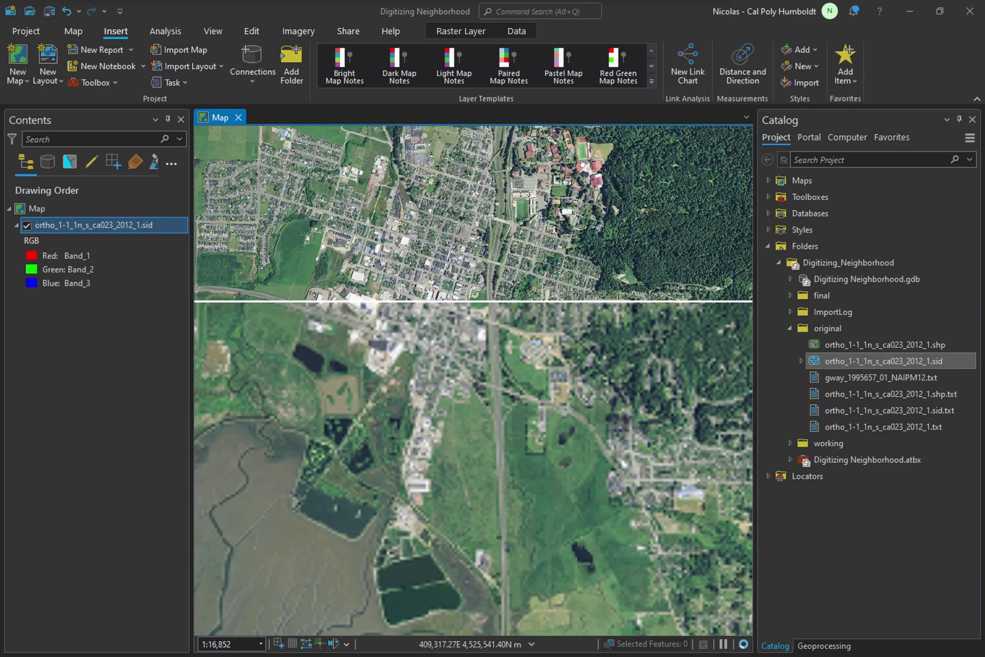
pyautogui.scroll(3, 541, 384)
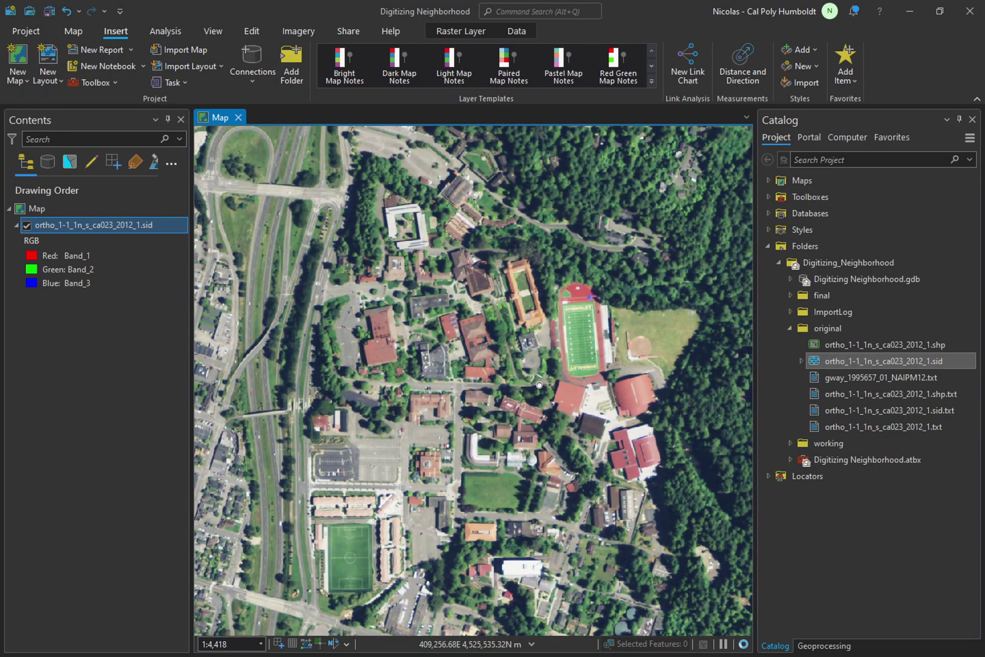
# Pan the map over the residential neighborhood and collapse the original folder in Catalog
pyautogui.moveTo(542, 384); pyautogui.dragTo(496, 395)
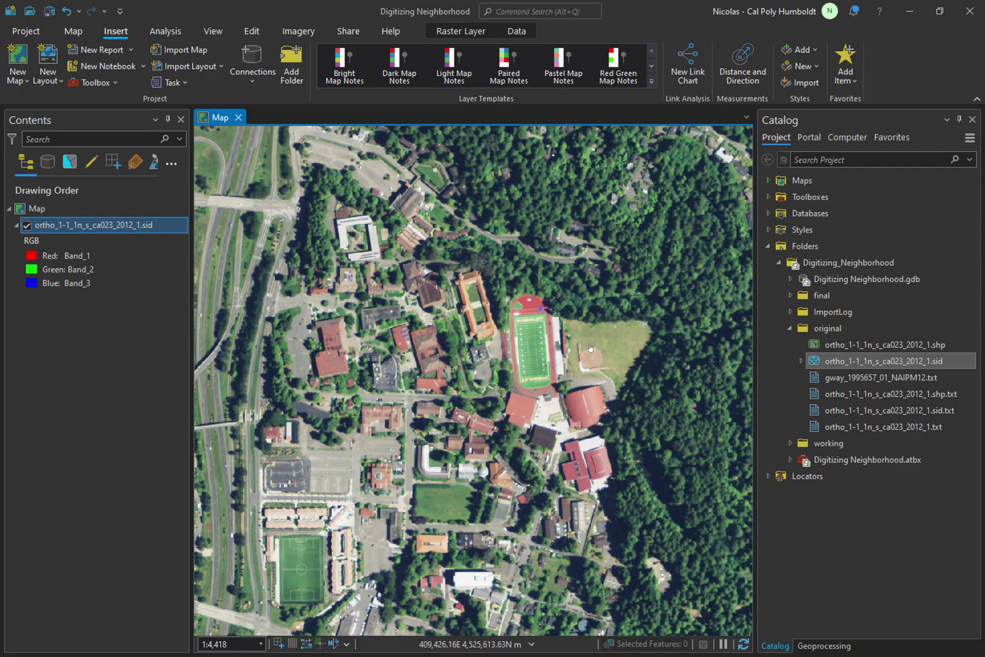
pyautogui.scroll(3, 586, 351)
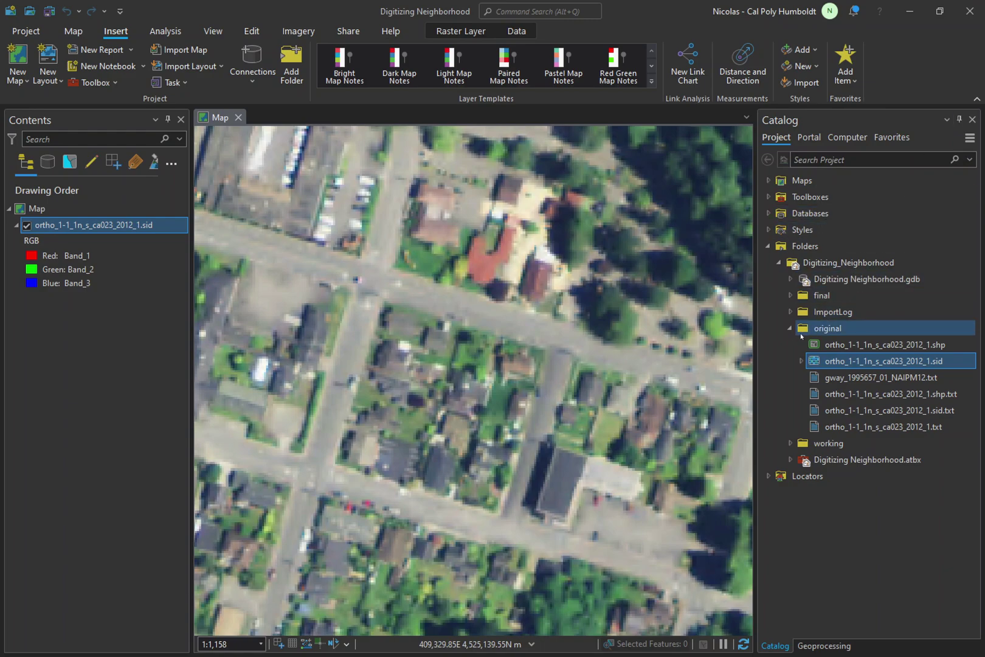
pyautogui.click(789, 328)
pyautogui.click(829, 348)
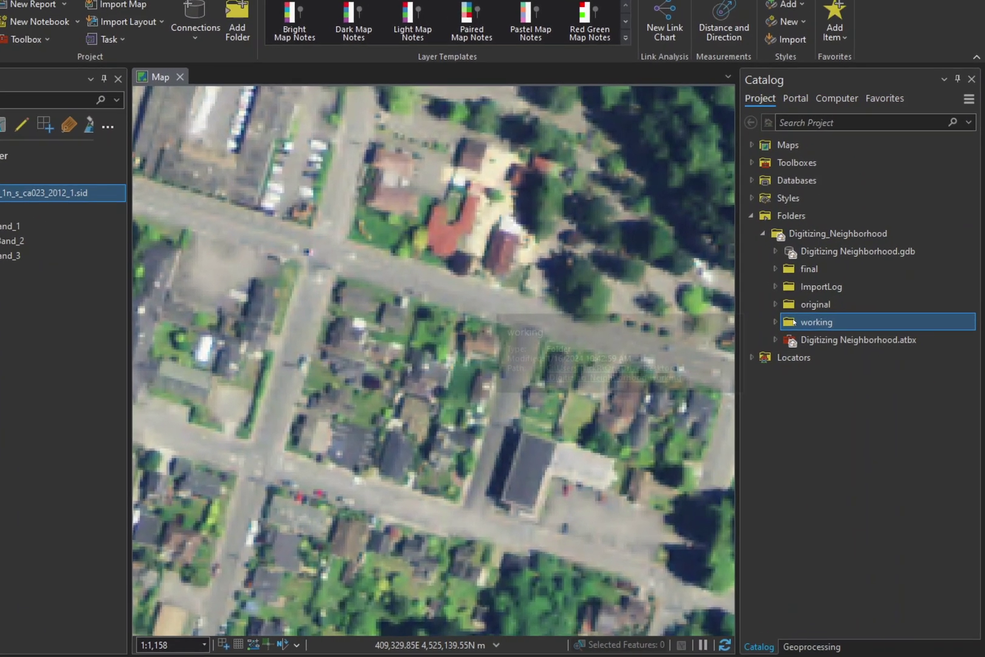
# Create a buildings polygon shapefile in working using the .sid image's coordinate system
pyautogui.rightClick(828, 345)
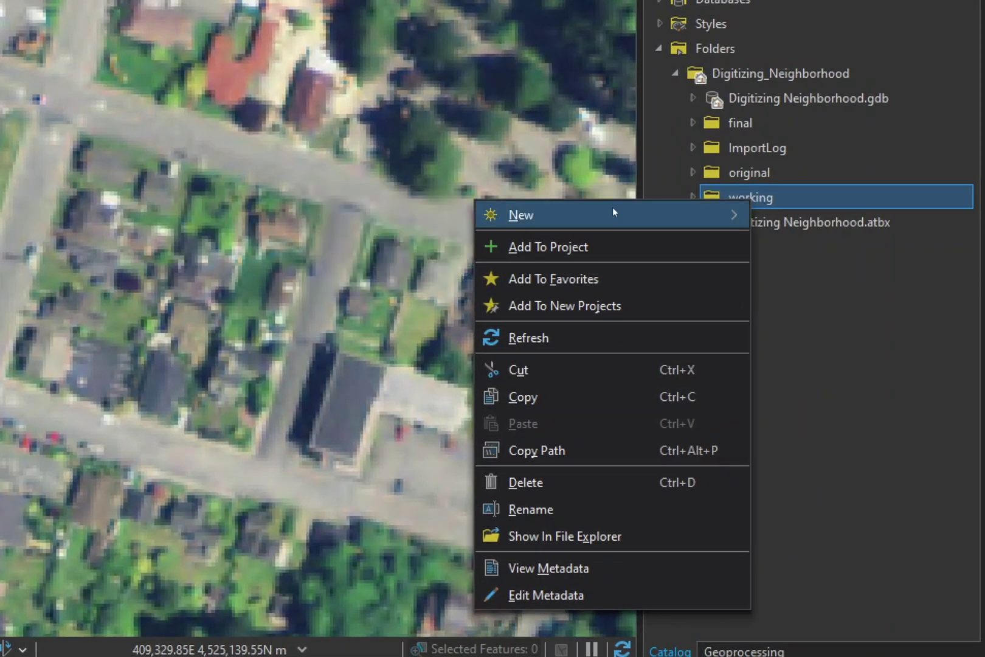
pyautogui.moveTo(539, 215)
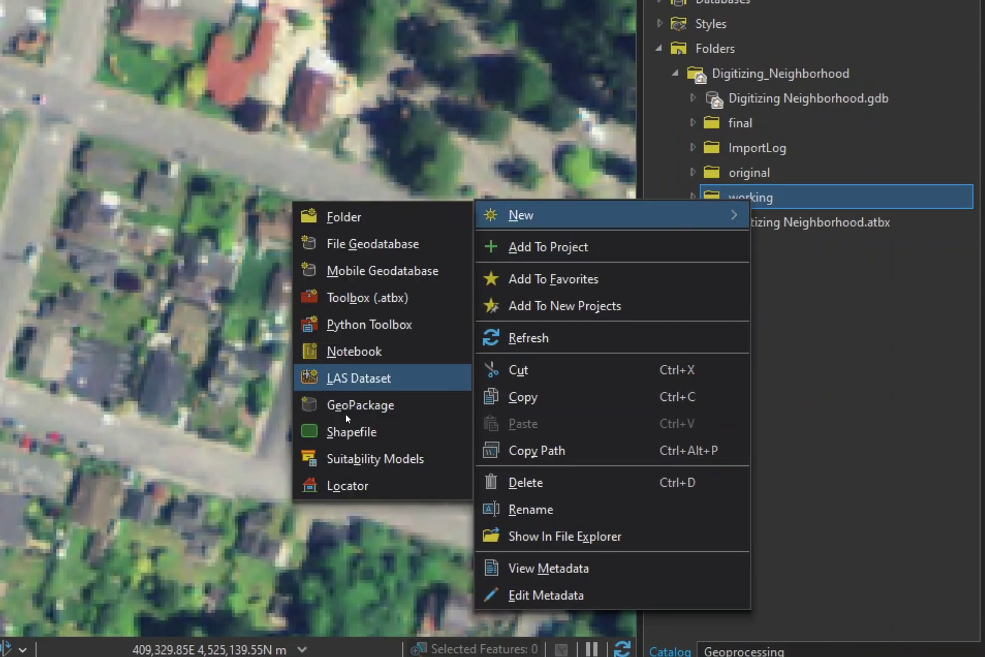
pyautogui.click(416, 426)
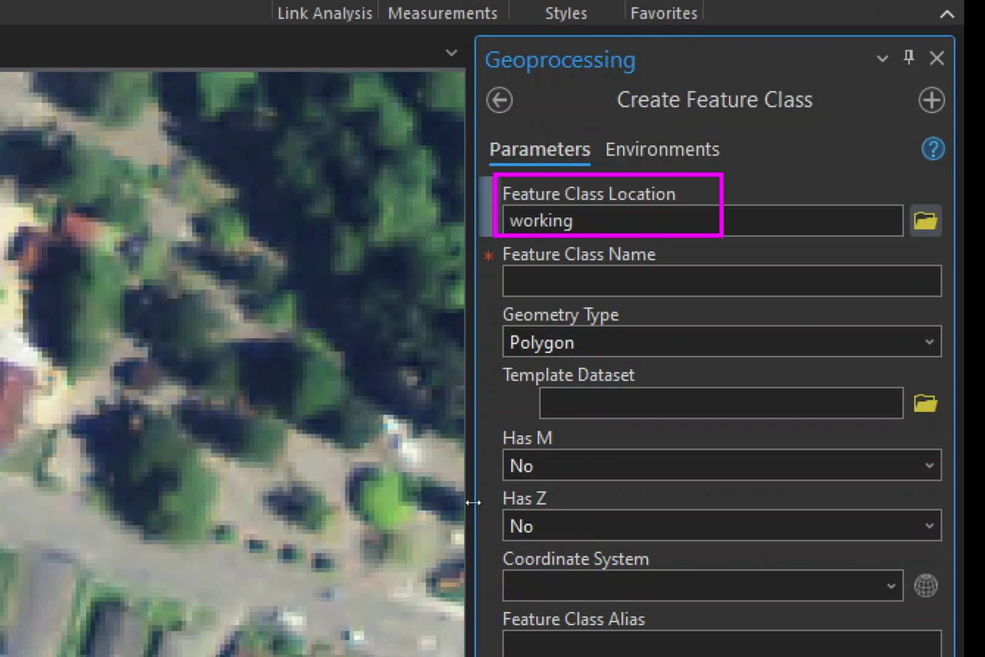
pyautogui.click(712, 278)
pyautogui.write('buildings')
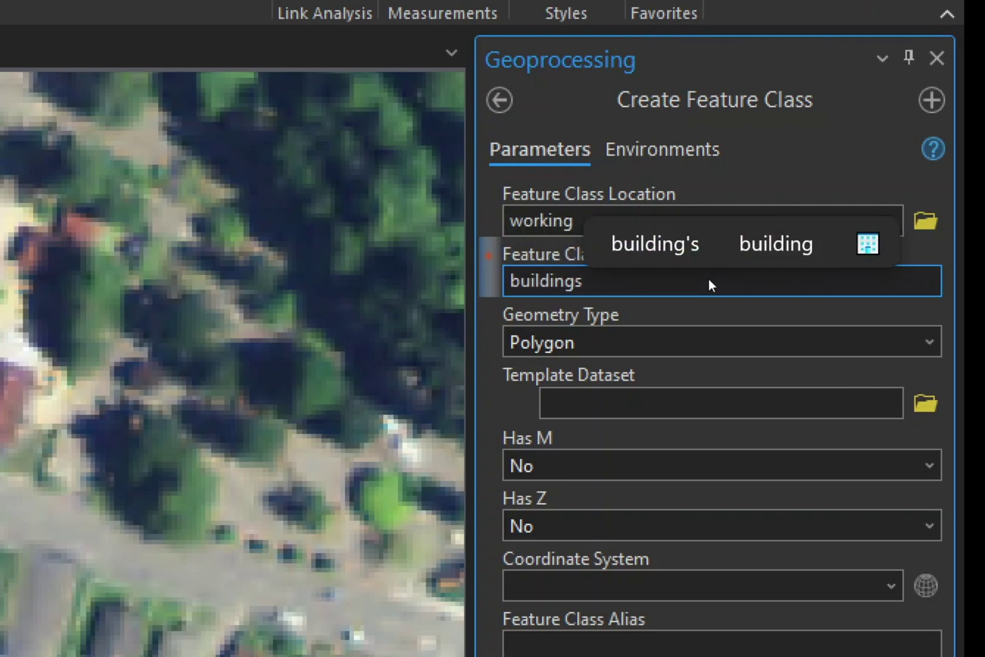
pyautogui.click(926, 341)
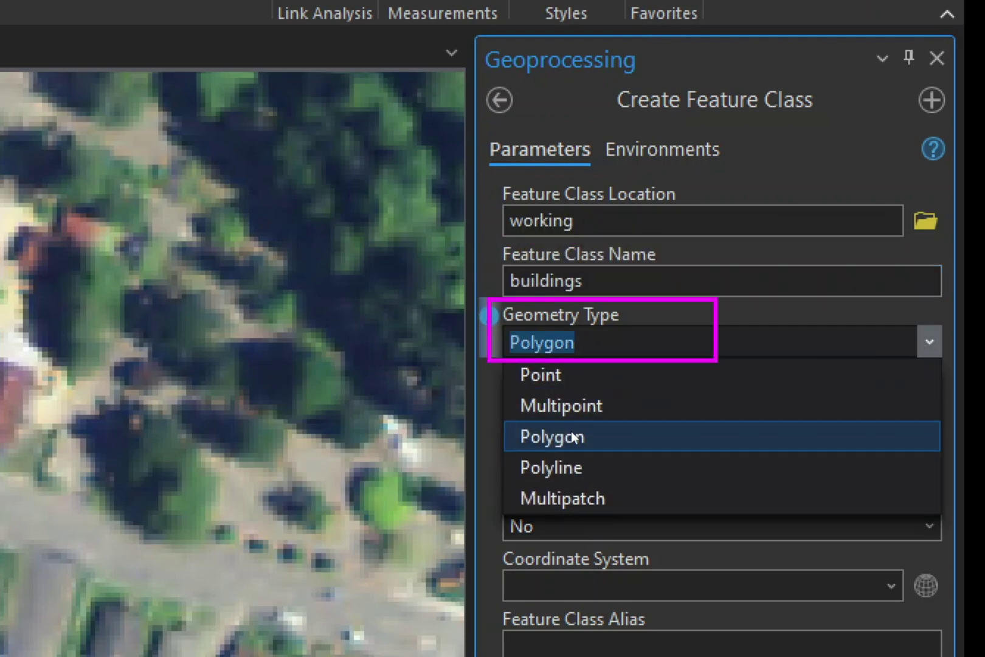
pyautogui.click(573, 435)
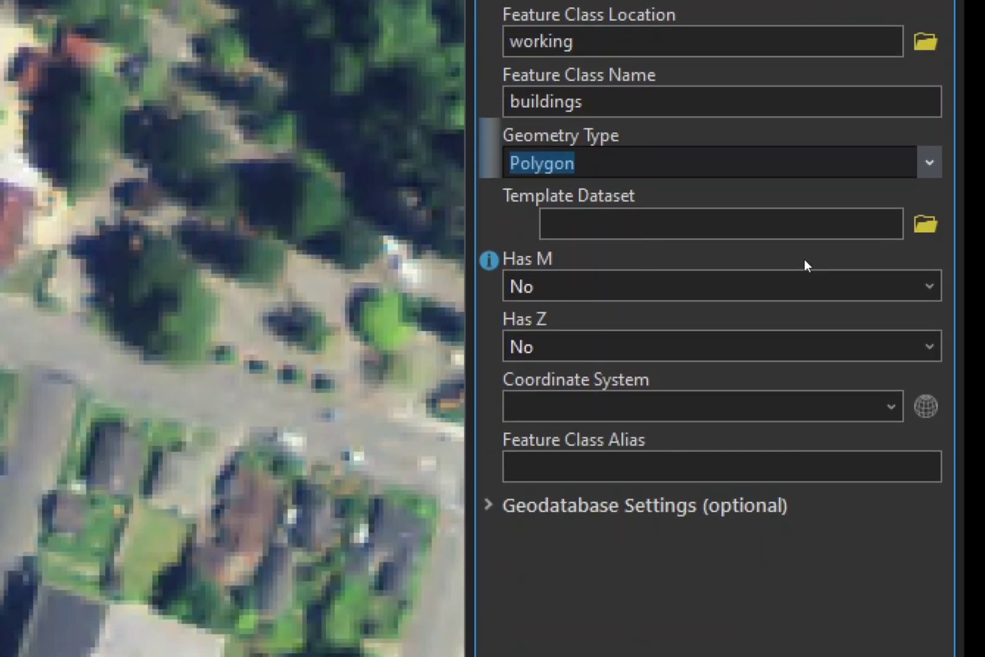
pyautogui.click(887, 401)
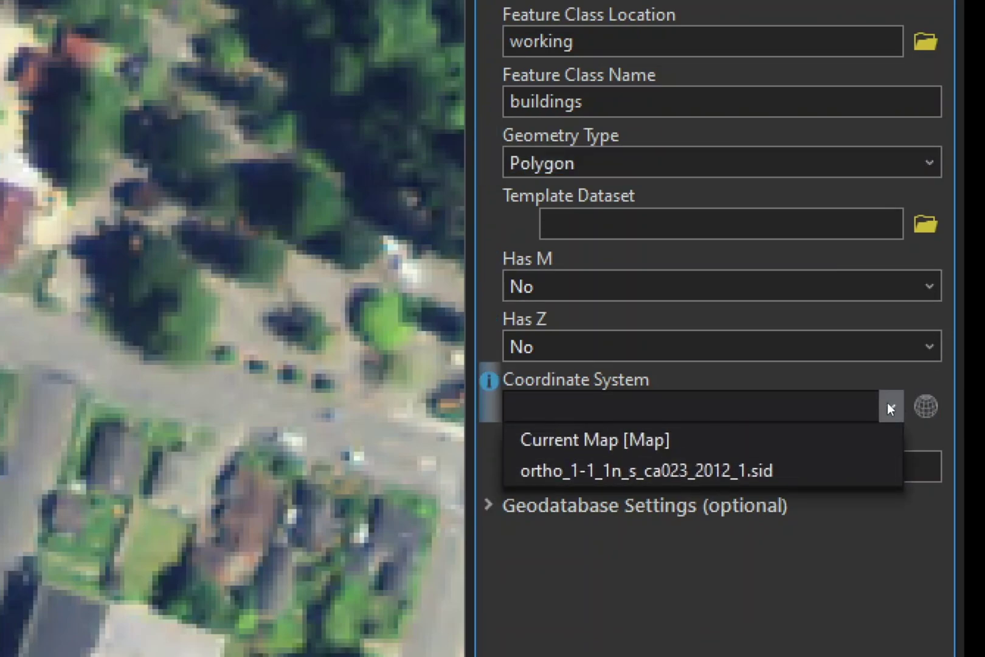
pyautogui.click(722, 467)
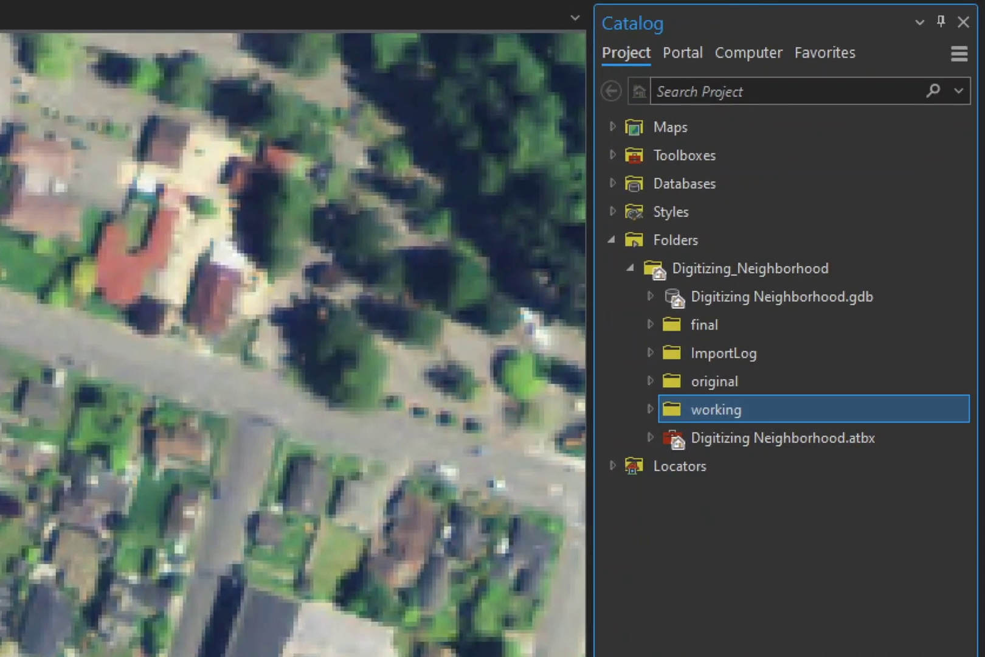
pyautogui.press('Right')
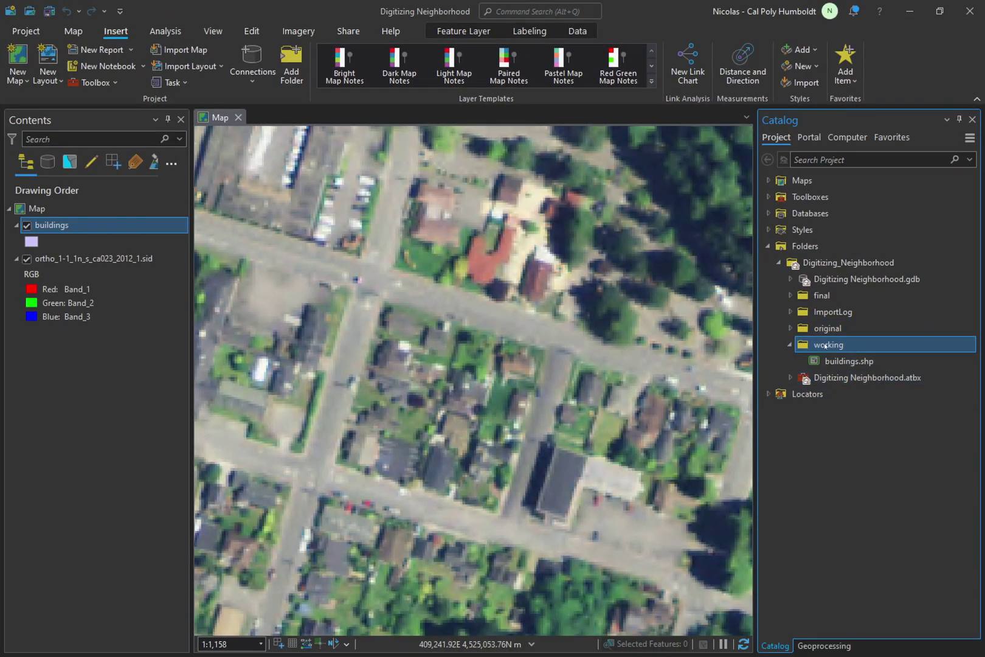
# Create a trees point shapefile in working with the imagery's NAD 1983 UTM Zone 10N system
pyautogui.rightClick(828, 345)
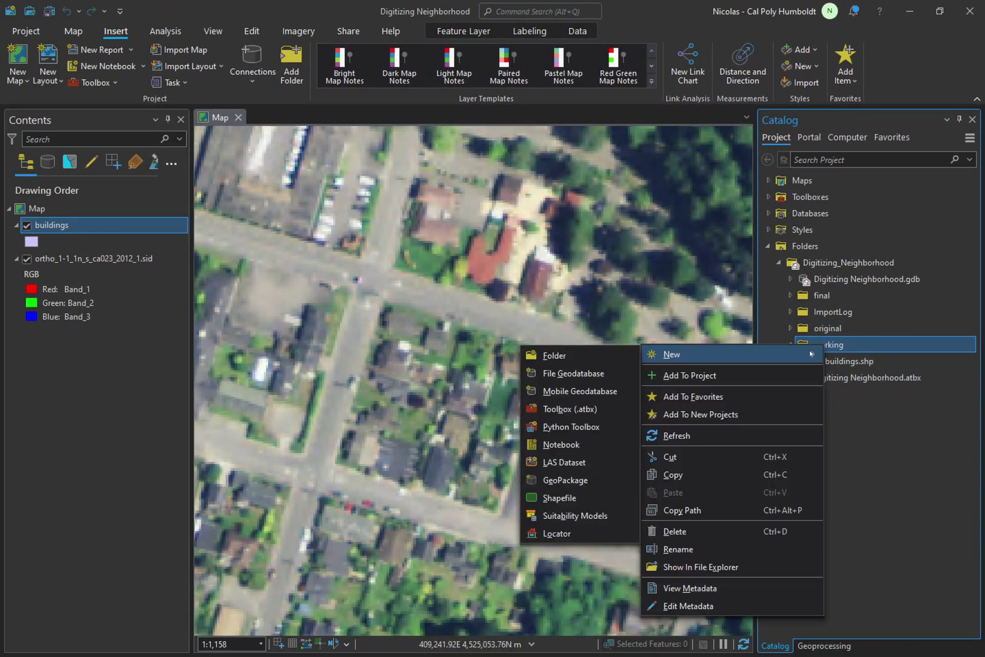
pyautogui.click(570, 497)
pyautogui.write('trees')
pyautogui.click(872, 251)
pyautogui.click(793, 267)
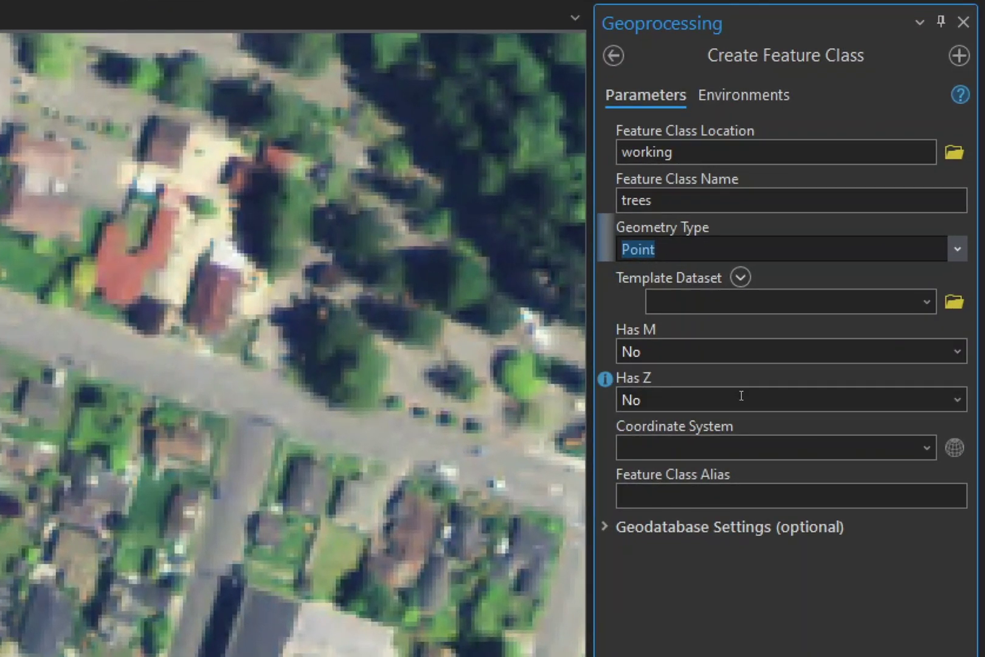
pyautogui.click(924, 447)
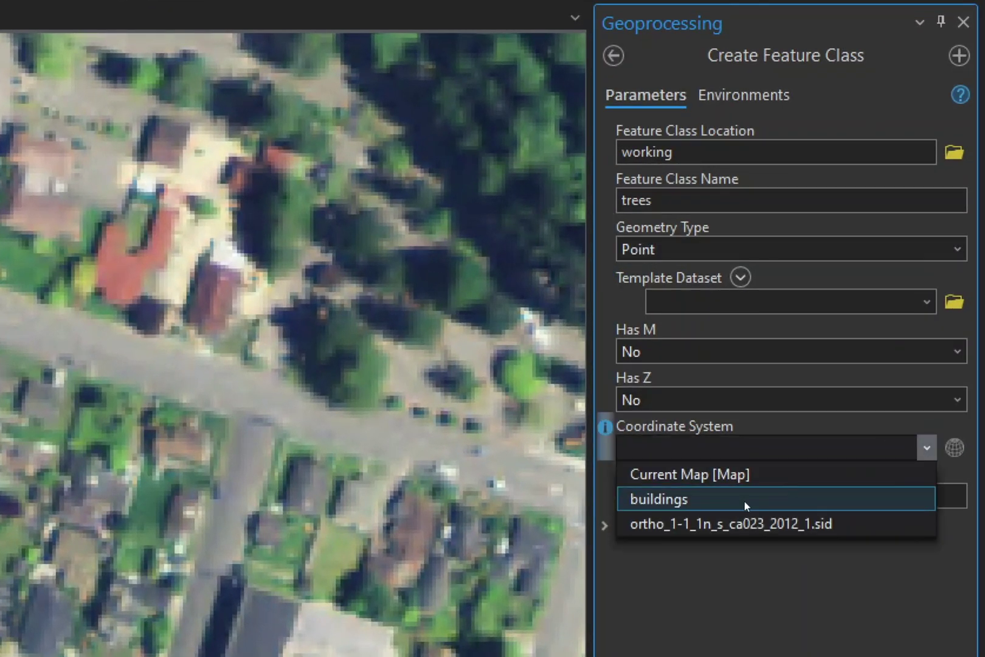
pyautogui.click(724, 526)
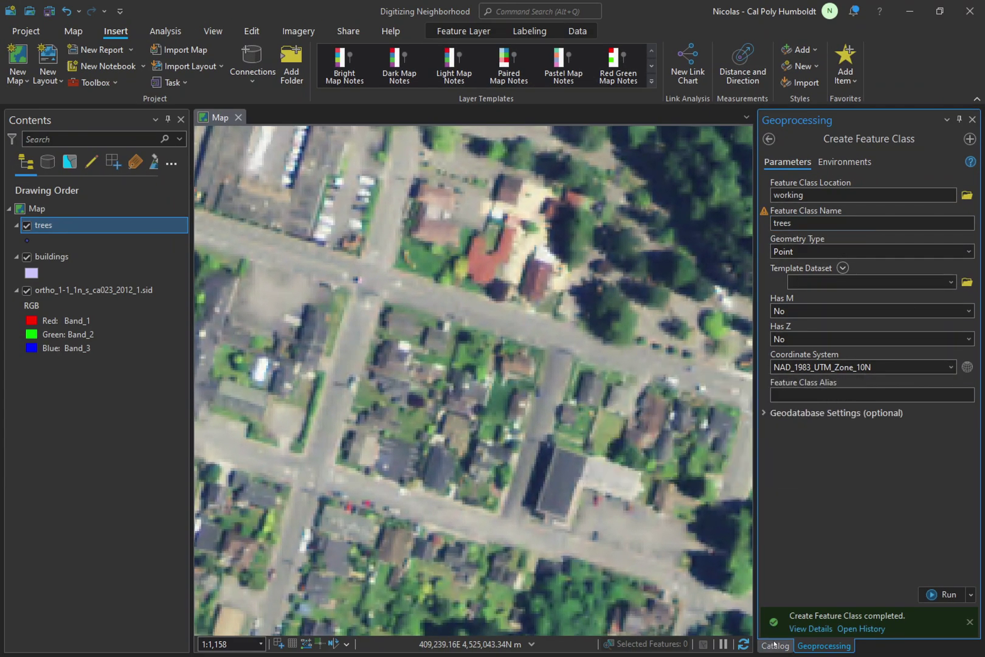
pyautogui.click(774, 645)
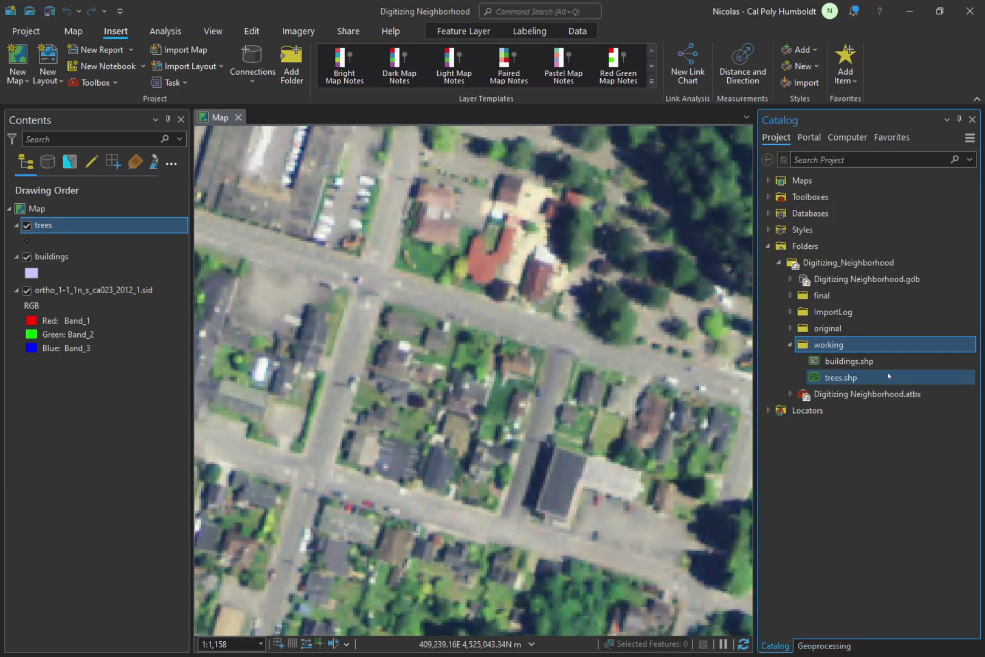
# Create a streets polyline shapefile in working, using the trees layer's coordinate system
pyautogui.rightClick(825, 345)
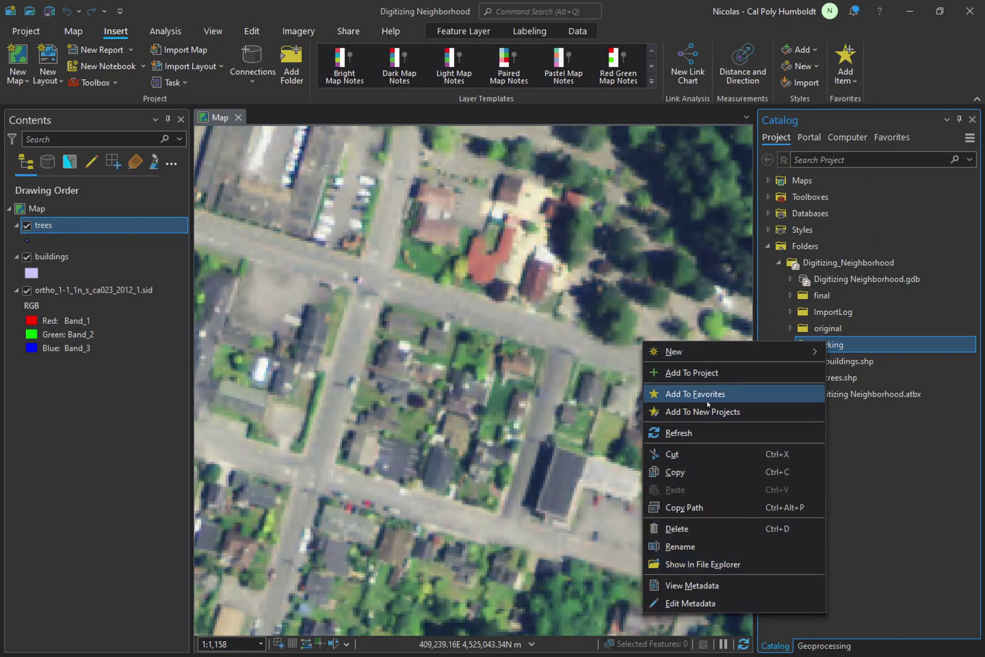
pyautogui.click(577, 495)
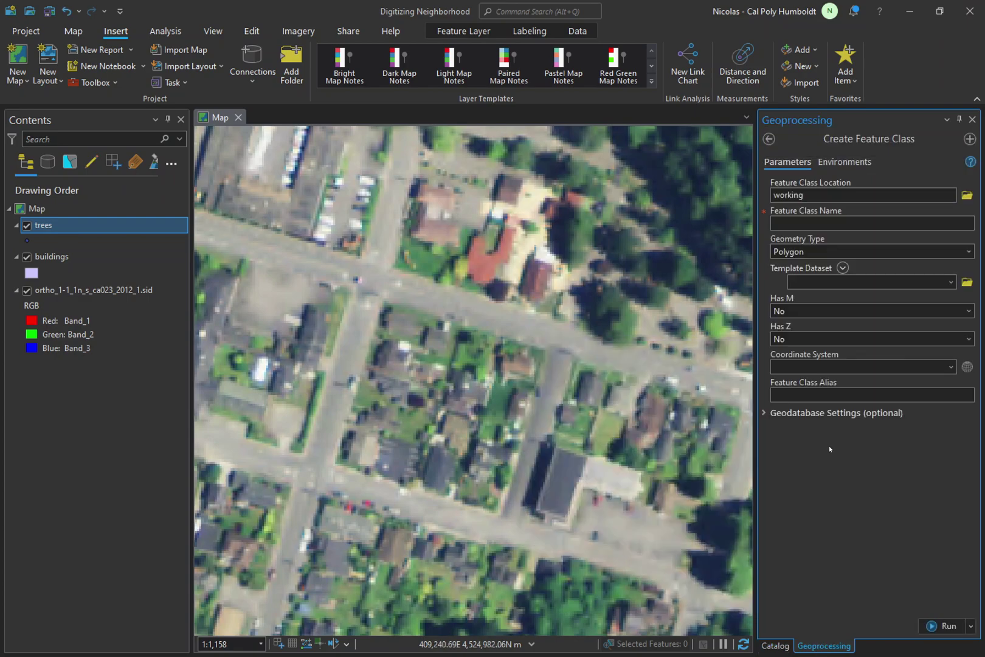
pyautogui.click(848, 221)
pyautogui.write('streets')
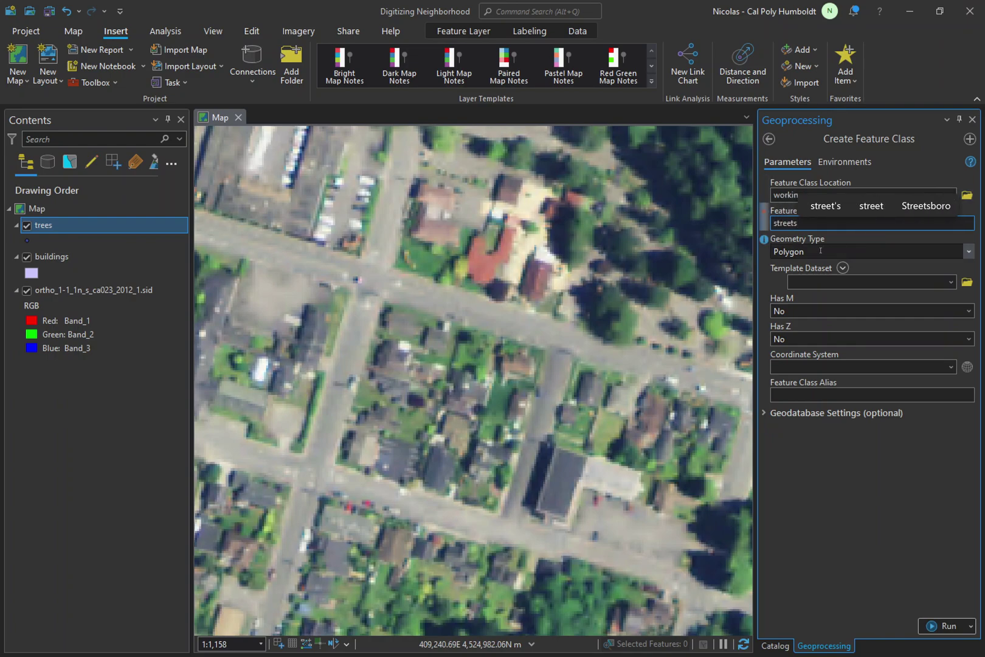
pyautogui.click(937, 367)
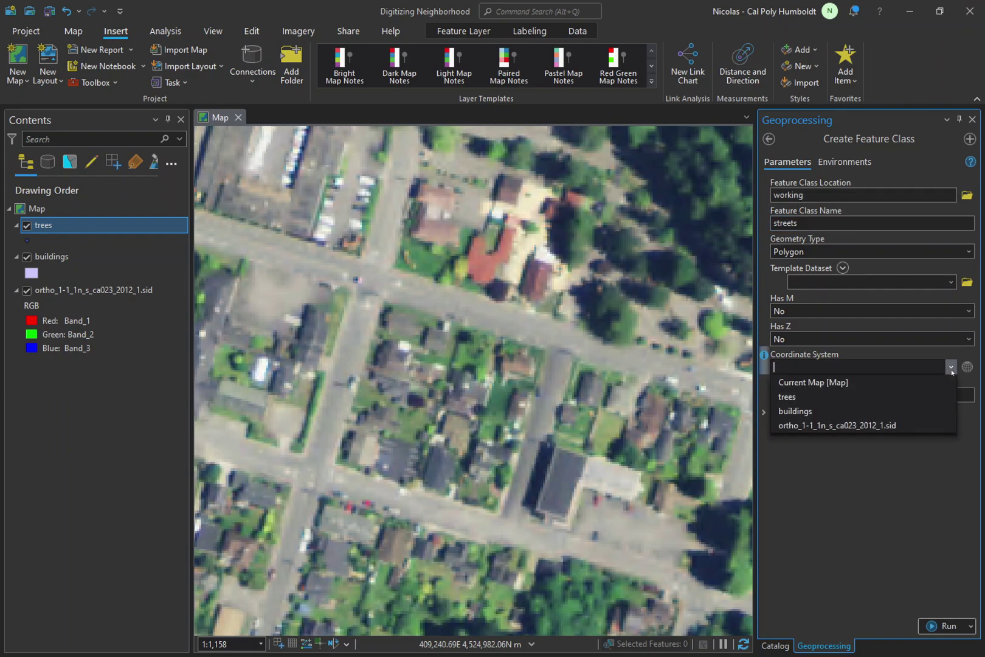
pyautogui.click(877, 395)
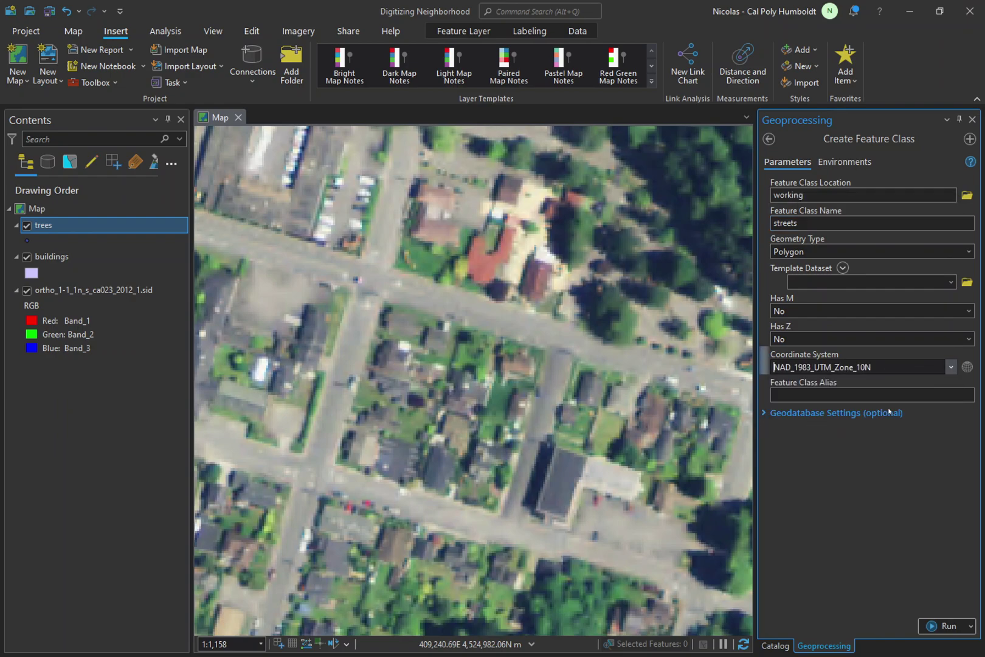
pyautogui.click(904, 247)
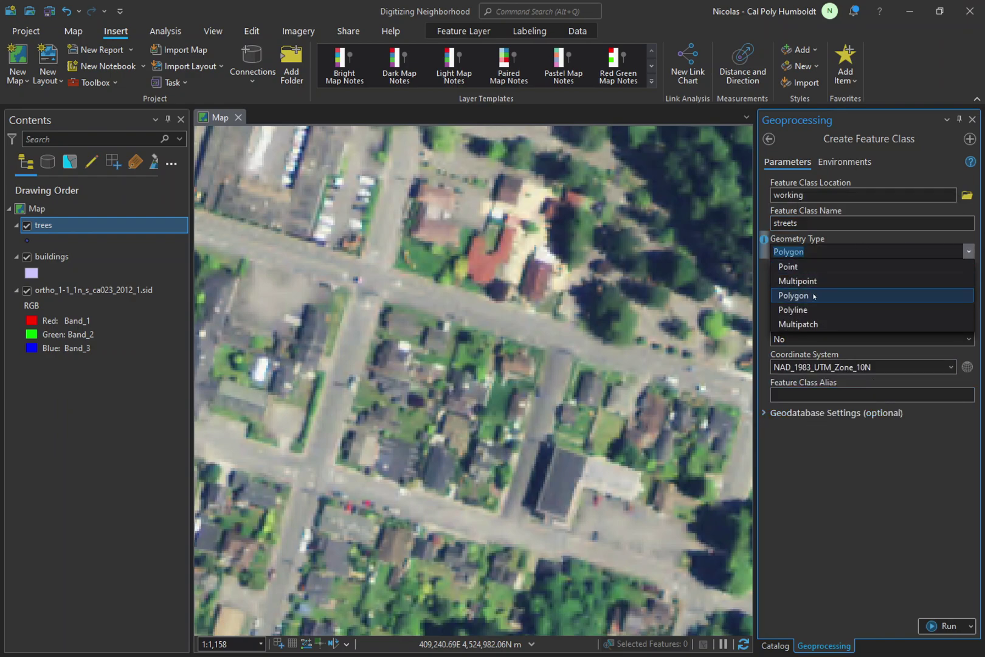
pyautogui.click(793, 308)
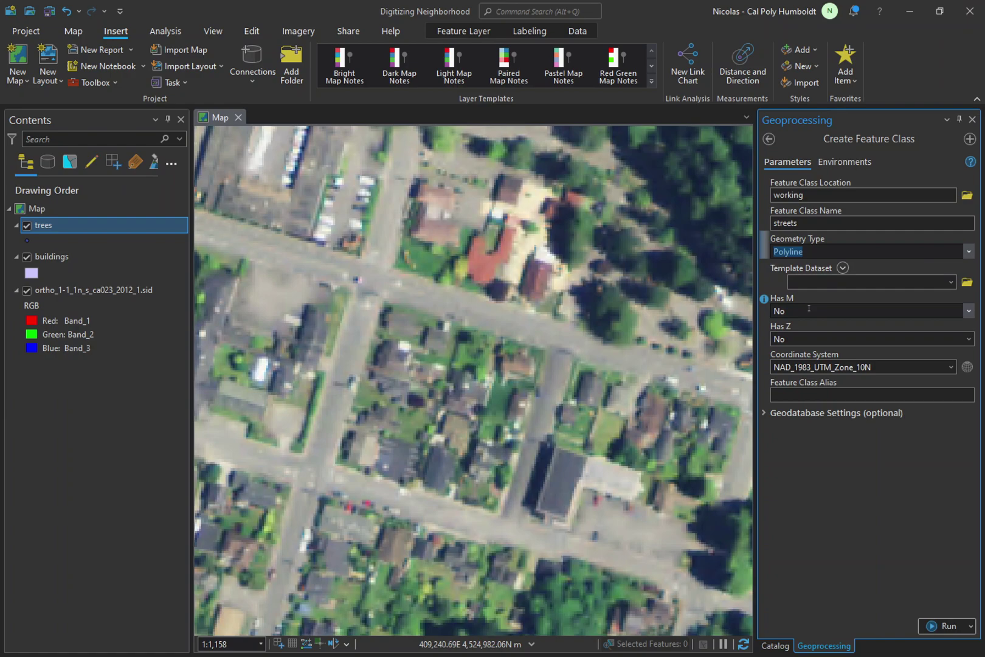
pyautogui.click(942, 624)
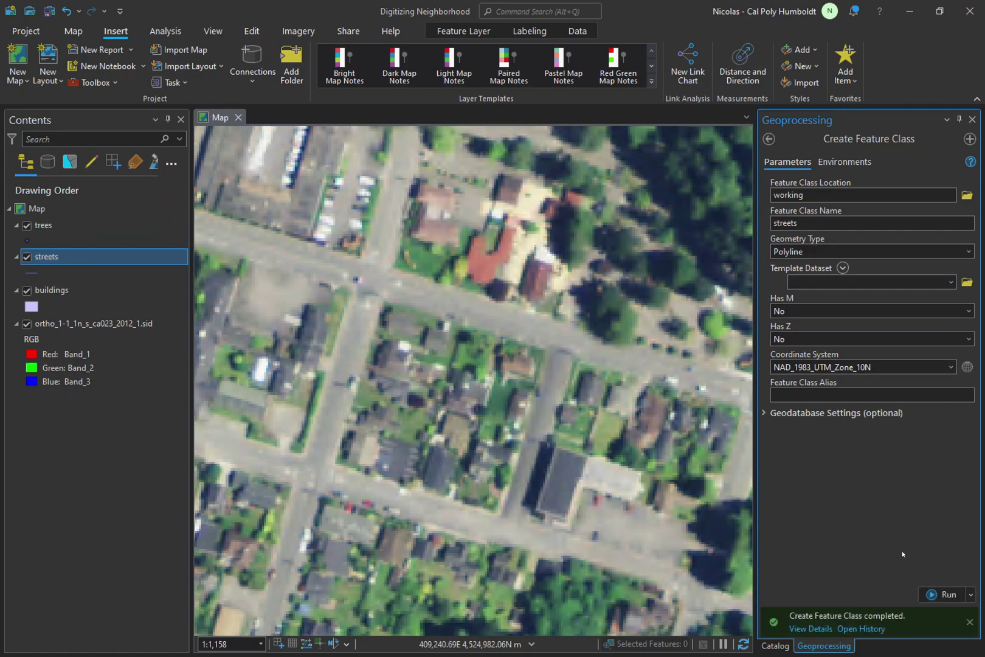
pyautogui.click(776, 644)
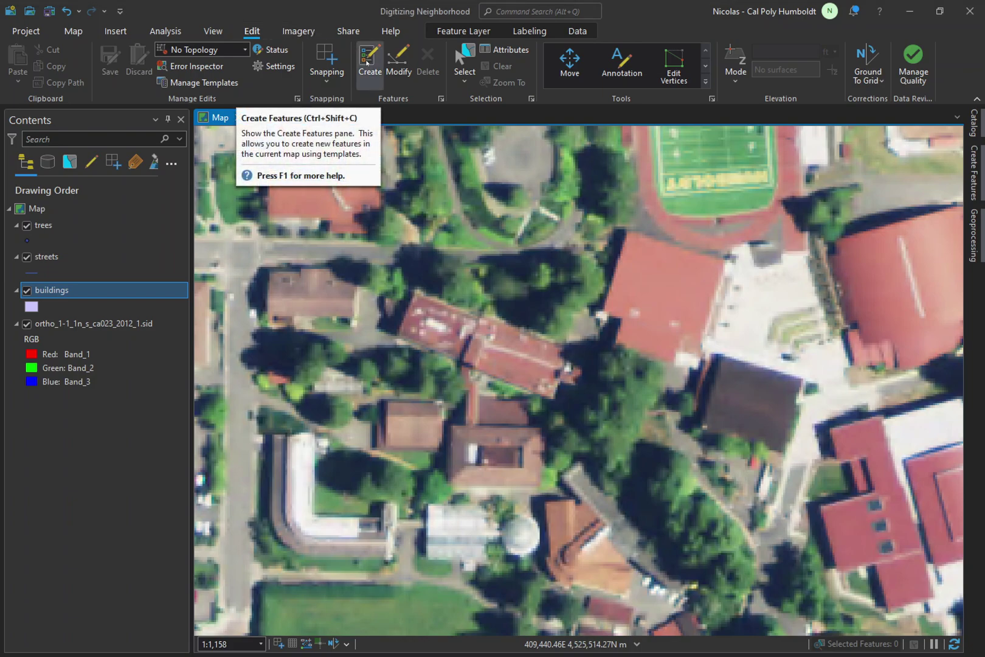
# Pin the Create Features pane open and activate the buildings Polygon tool
pyautogui.click(370, 67)
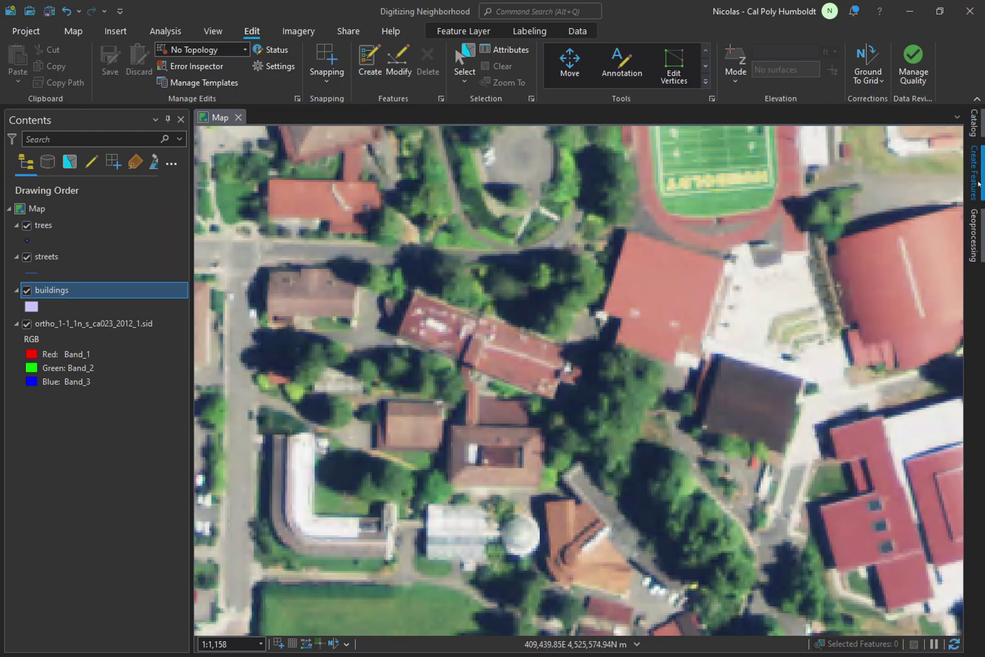
pyautogui.click(976, 183)
pyautogui.click(947, 121)
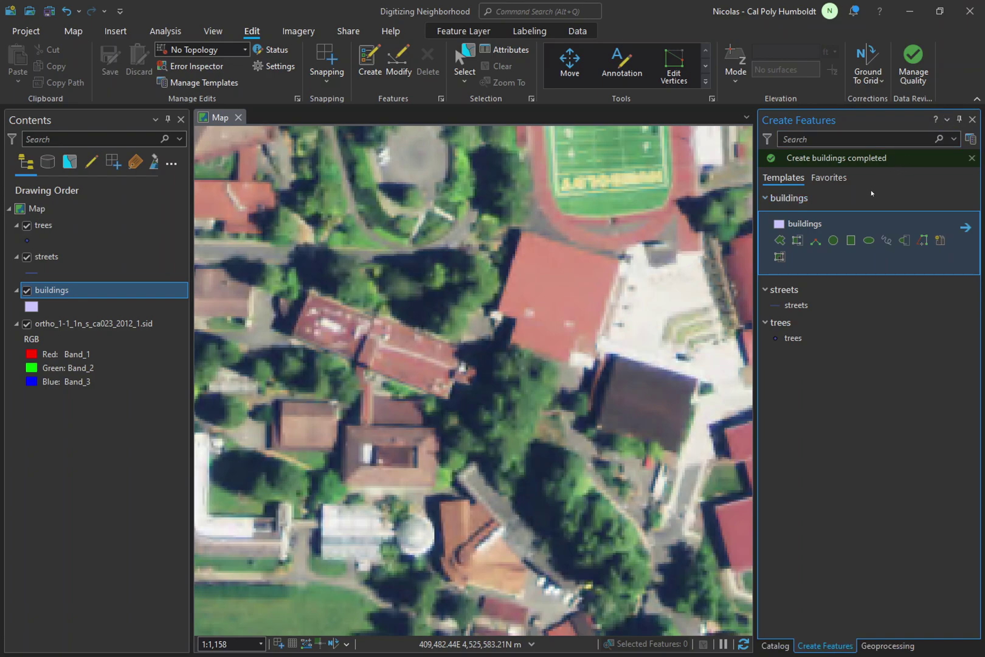
pyautogui.click(847, 219)
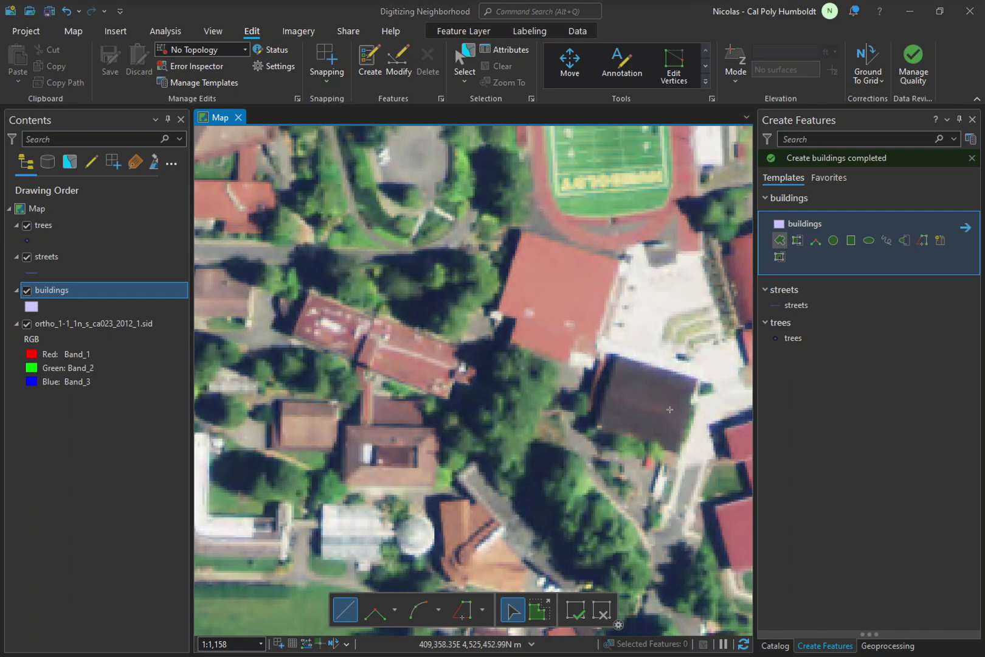
pyautogui.scroll(2, 667, 410)
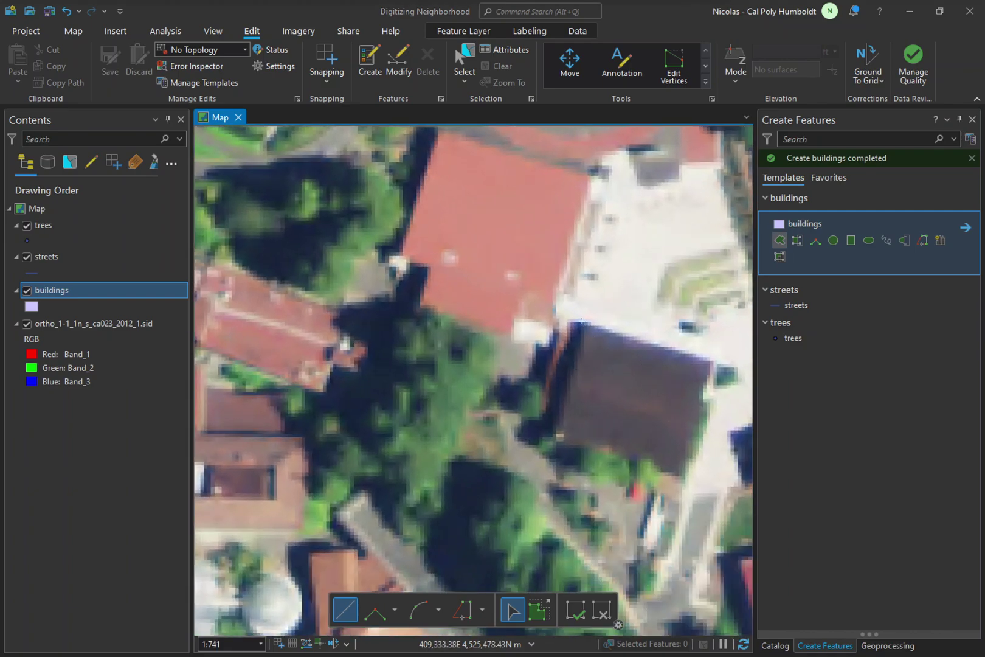
# Trace the dark-roofed building's footprint as a four-corner polygon
pyautogui.click(578, 318)
pyautogui.click(713, 360)
pyautogui.click(683, 482)
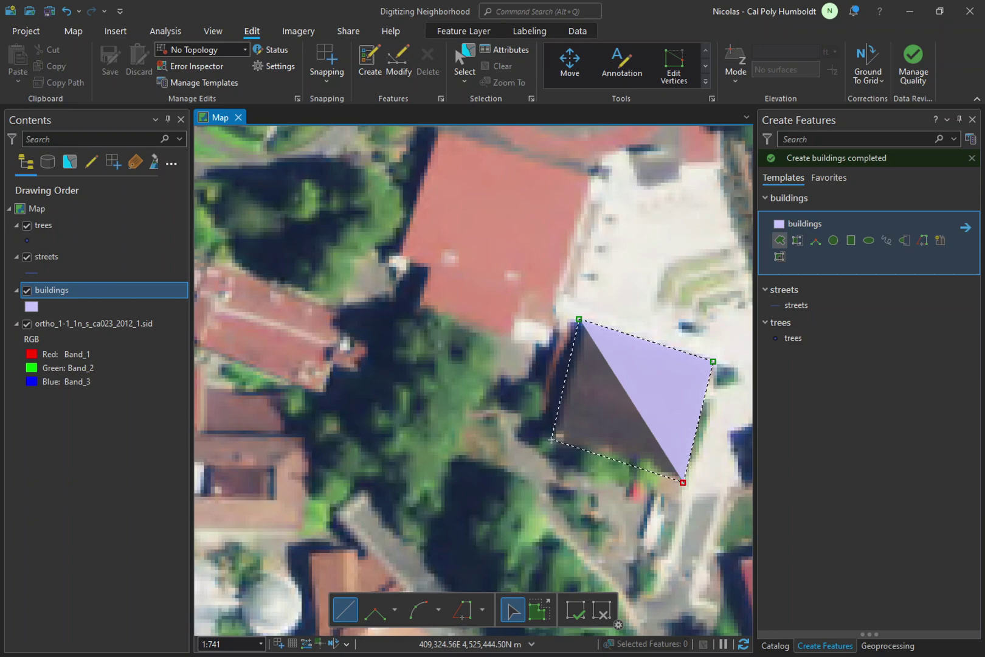
pyautogui.doubleClick(551, 436)
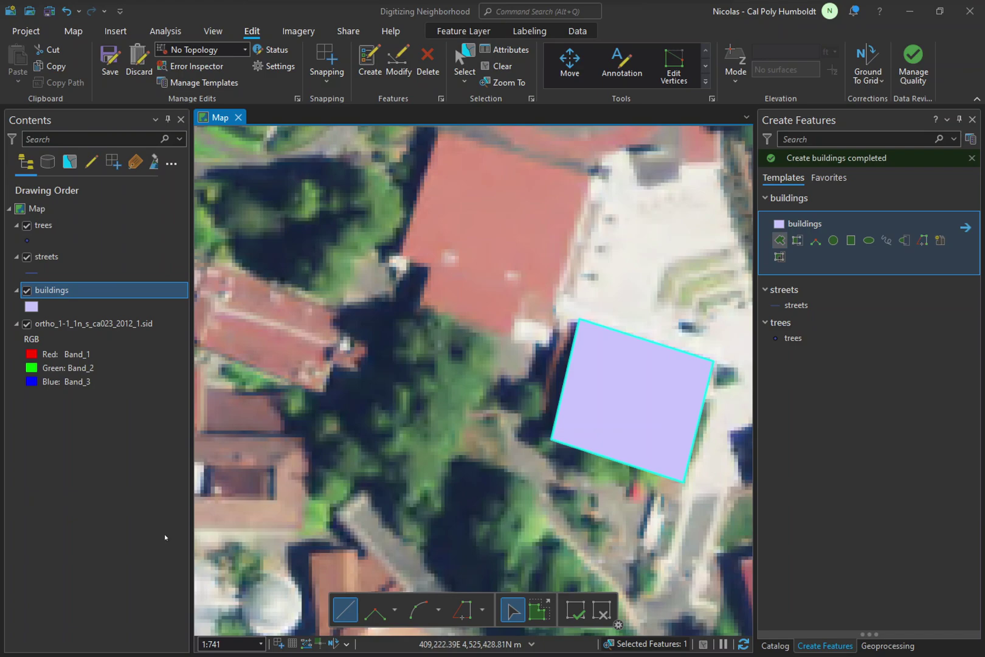
pyautogui.scroll(-3, 513, 413)
pyautogui.scroll(3, 397, 276)
pyautogui.scroll(2, 398, 276)
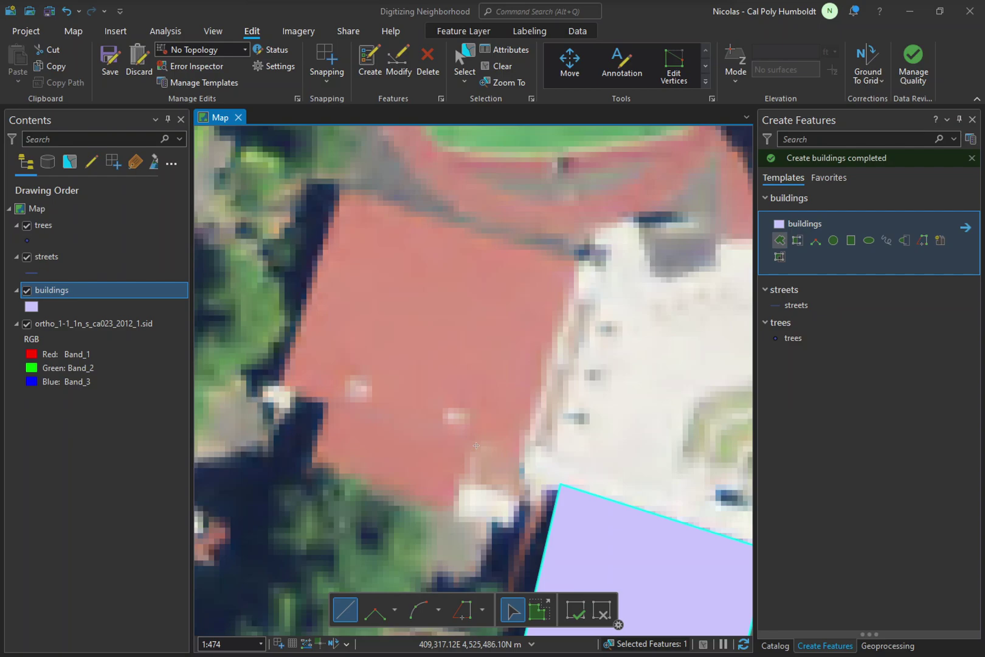
# Outline the neighbouring red-roofed building's notched footprint, corner by corner
pyautogui.click(475, 445)
pyautogui.click(516, 458)
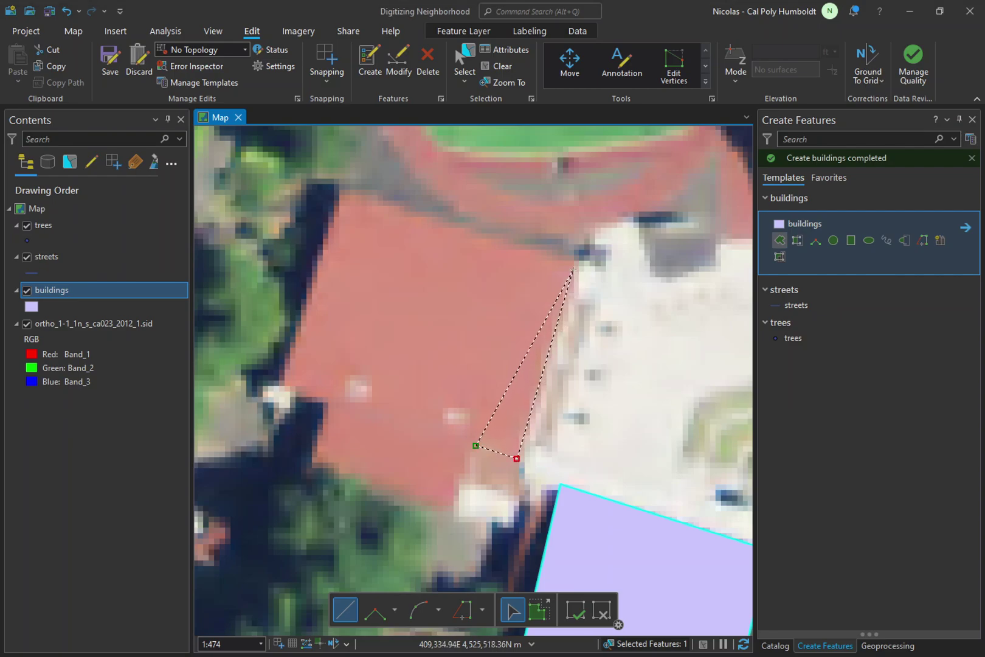
pyautogui.click(576, 267)
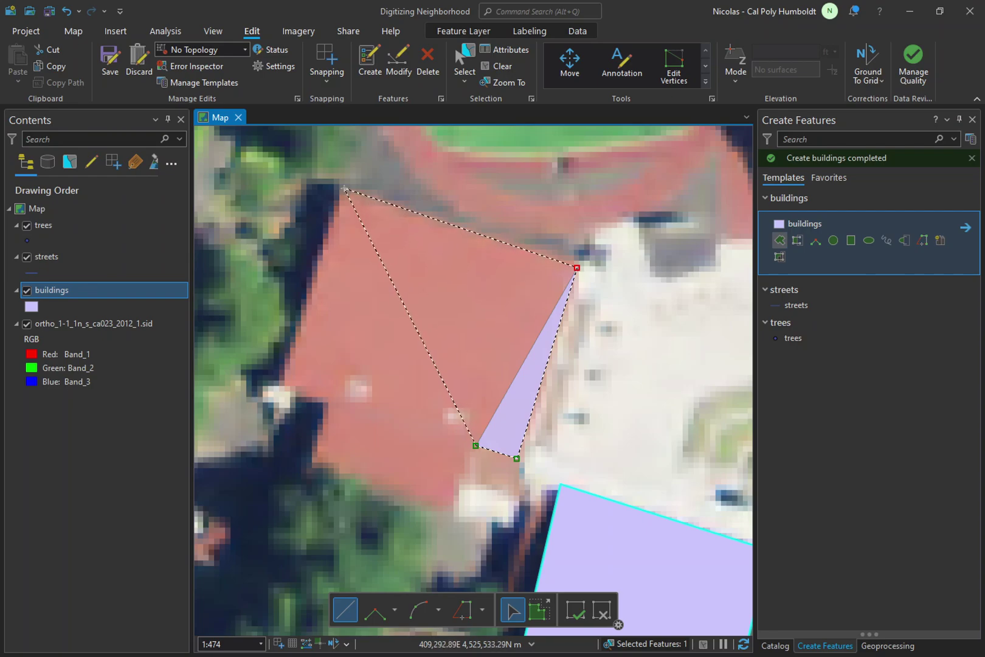
pyautogui.click(343, 189)
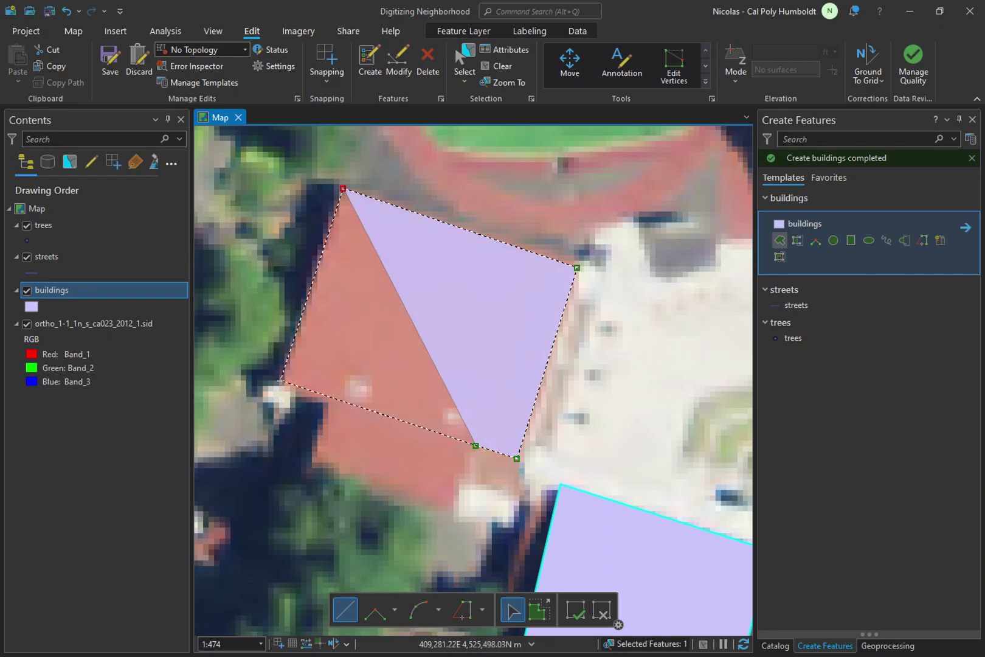
pyautogui.click(281, 381)
pyautogui.click(327, 401)
pyautogui.click(313, 453)
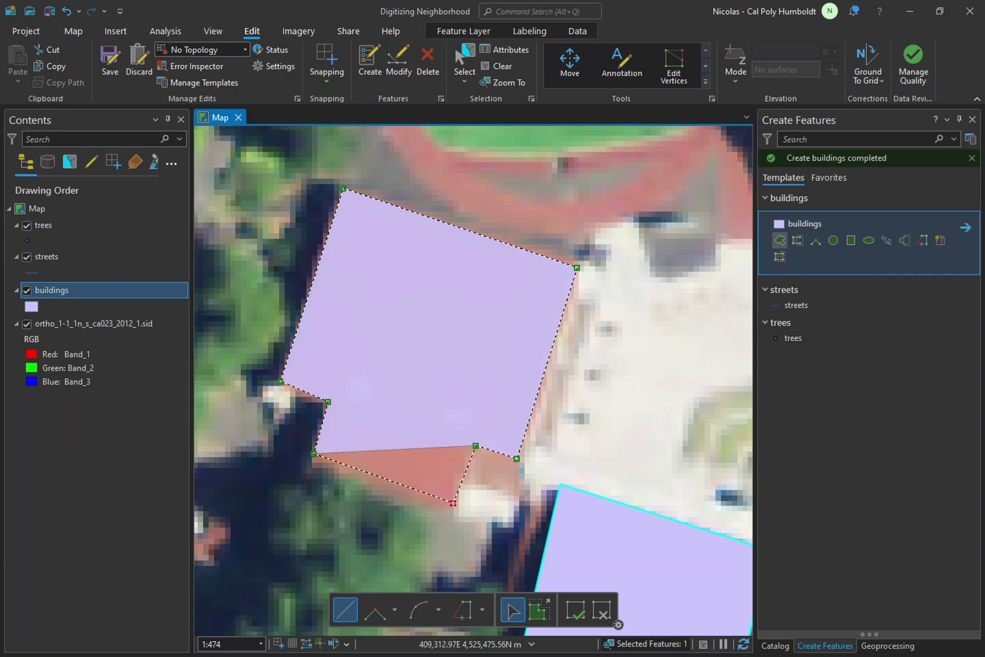
pyautogui.click(453, 502)
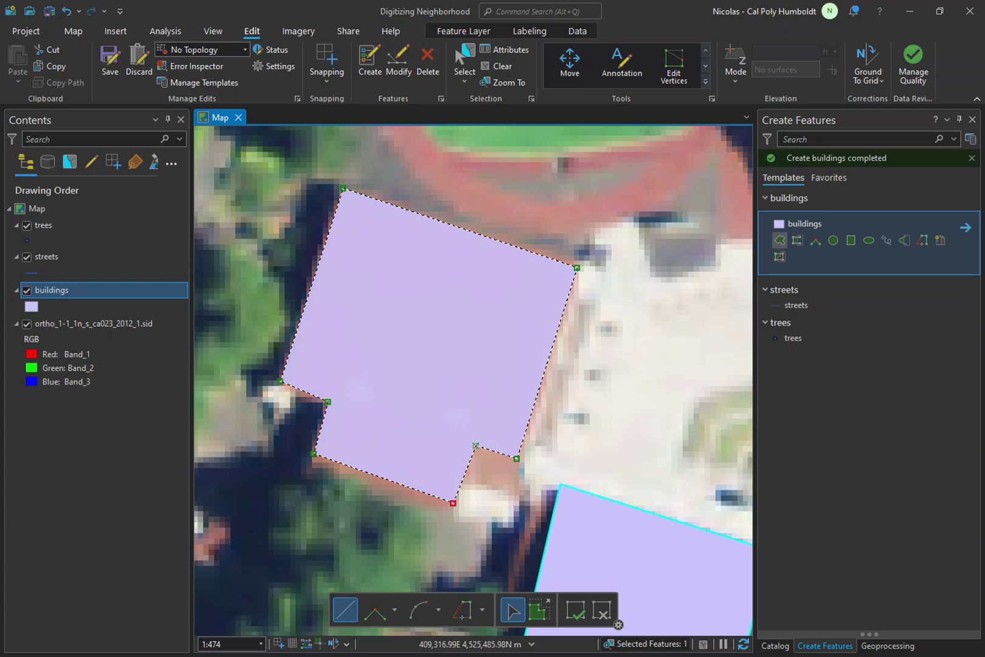
# Finish the red-roof polygon with F2, then draw a circular building over the dome
pyautogui.press('F2')
pyautogui.scroll(-2, 245, 523)
pyautogui.scroll(-2, 244, 523)
pyautogui.scroll(-2, 244, 524)
pyautogui.scroll(4, 245, 524)
pyautogui.scroll(-3, 244, 524)
pyautogui.scroll(-2, 244, 523)
pyautogui.scroll(4, 537, 492)
pyautogui.scroll(1, 537, 491)
pyautogui.scroll(3, 536, 492)
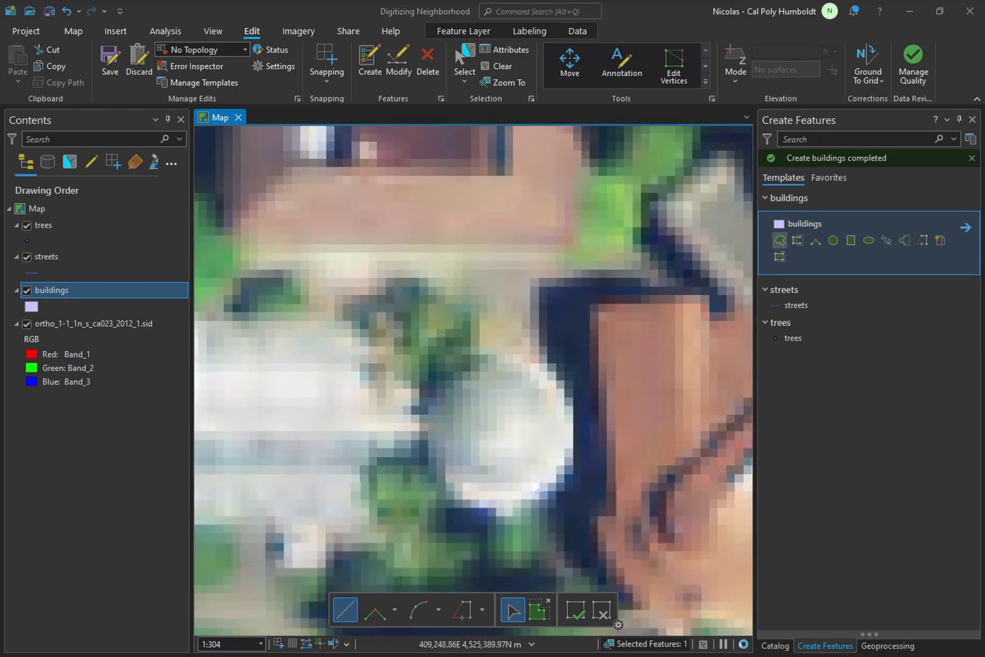
pyautogui.click(834, 241)
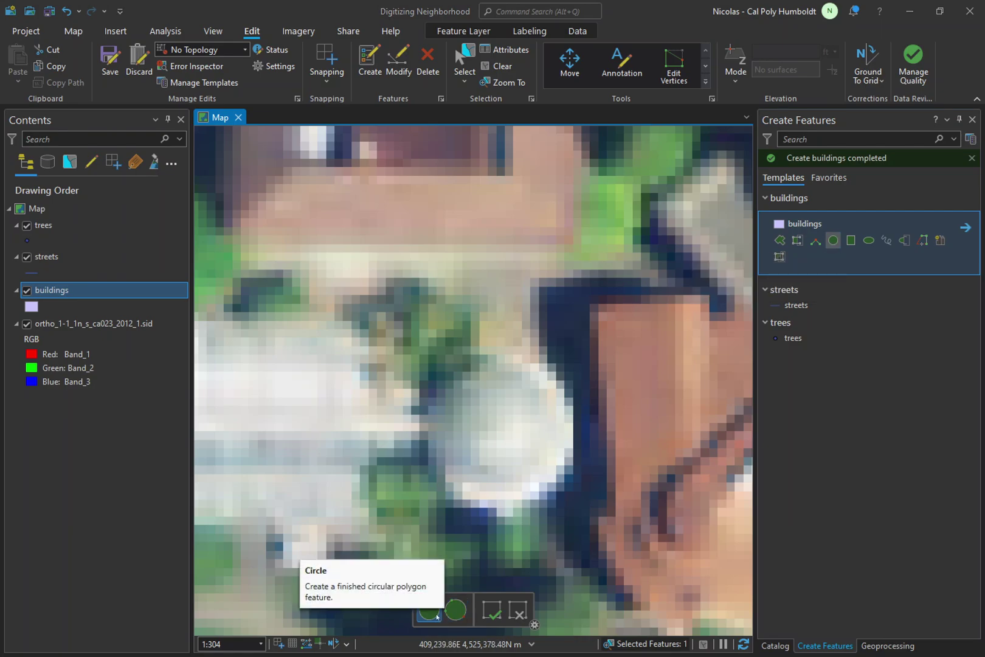
pyautogui.click(501, 436)
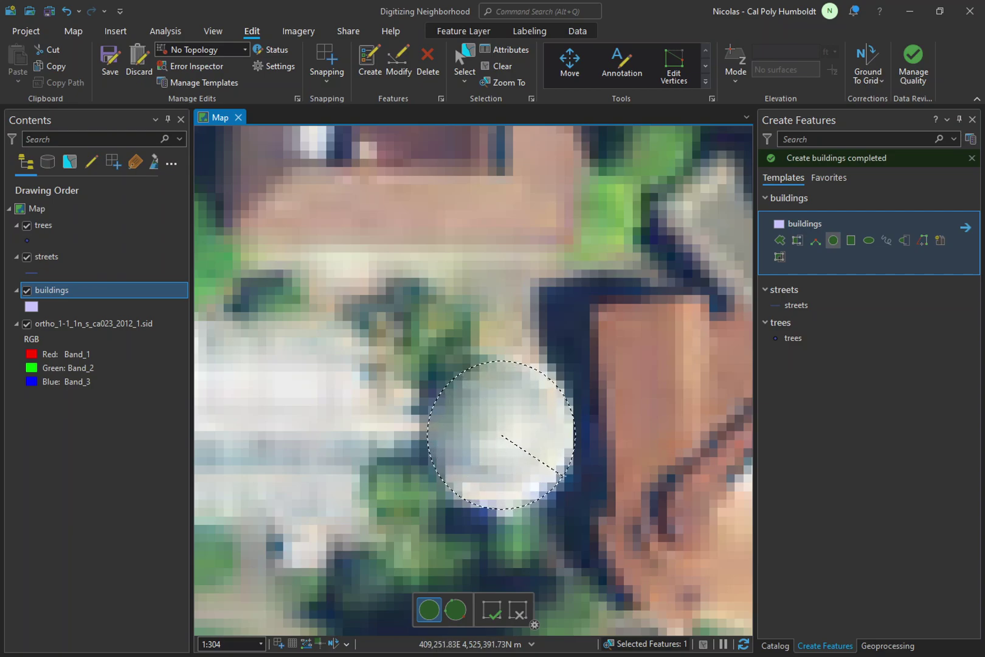
pyautogui.click(561, 474)
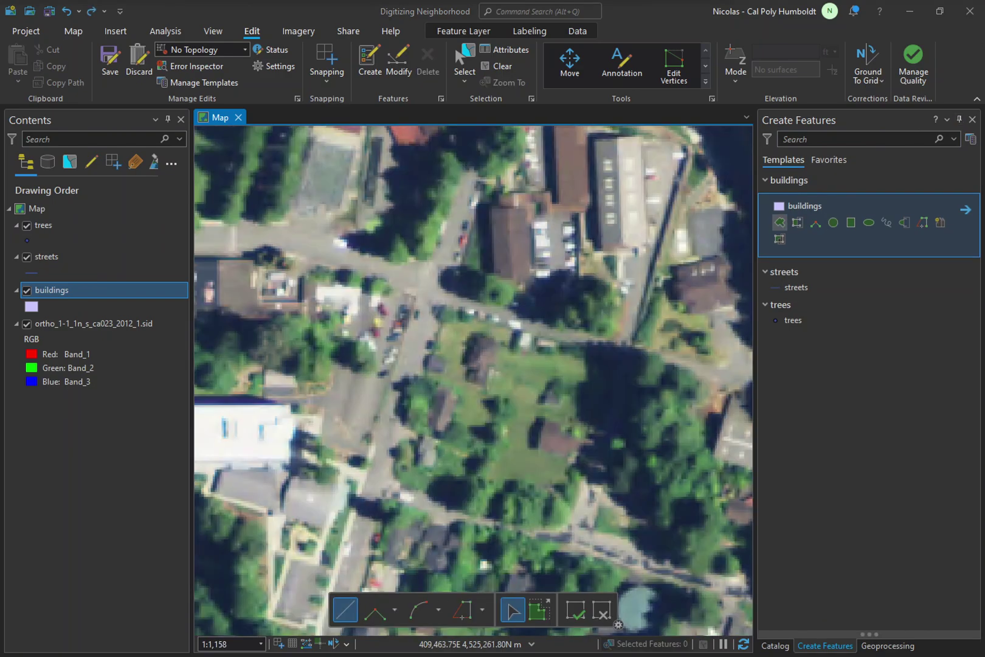
# Digitize connected street lines along the neighbourhood roads with the streets template
pyautogui.click(797, 287)
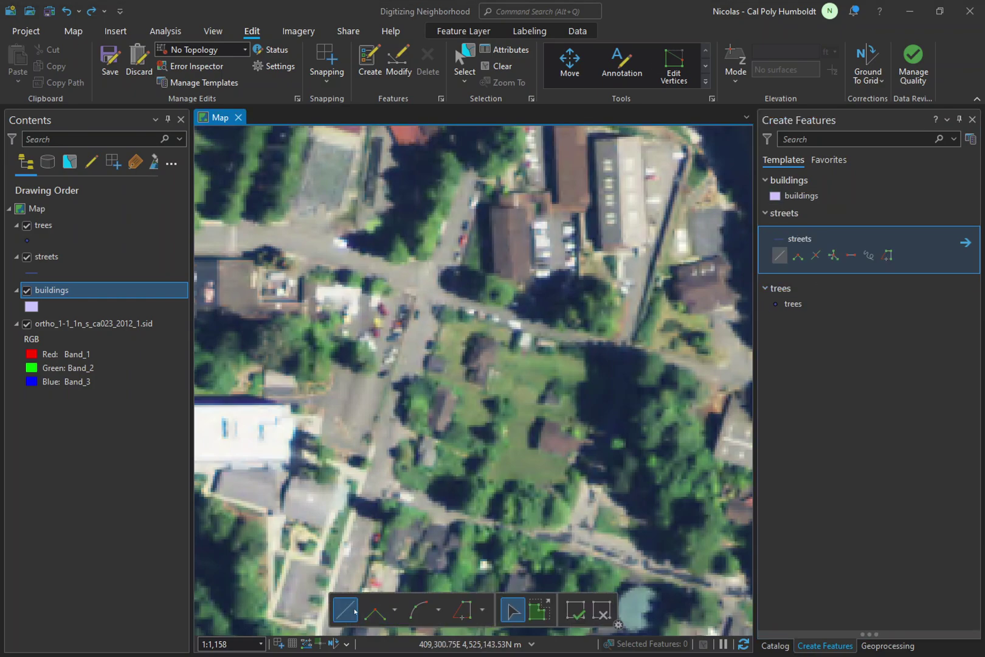
pyautogui.click(255, 230)
pyautogui.doubleClick(435, 288)
pyautogui.click(434, 288)
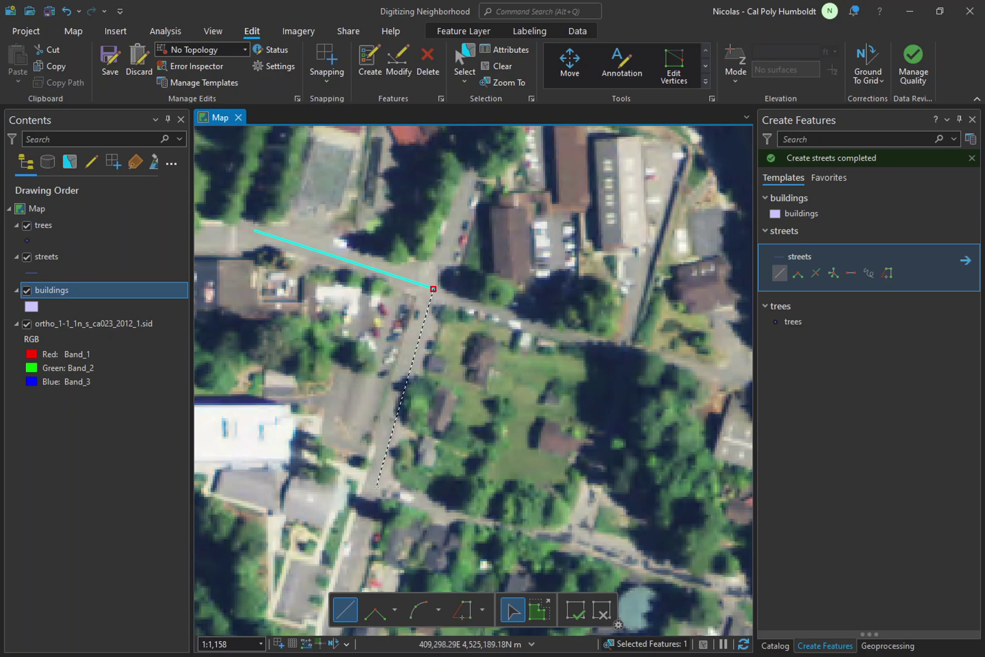
pyautogui.scroll(-2, 377, 485)
pyautogui.scroll(2, 537, 400)
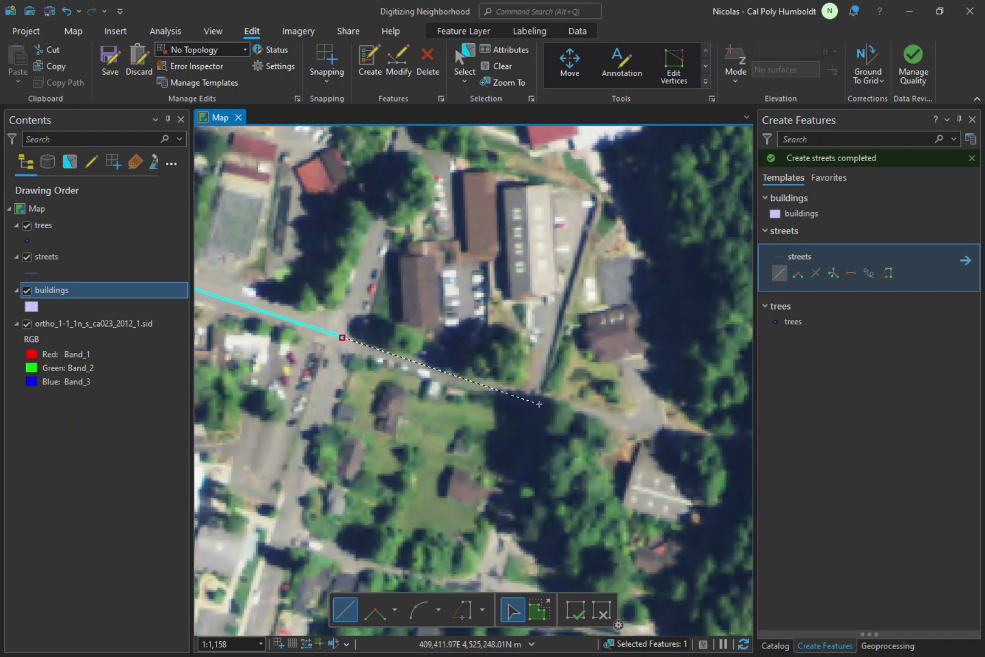
pyautogui.click(539, 403)
pyautogui.scroll(-2, 538, 403)
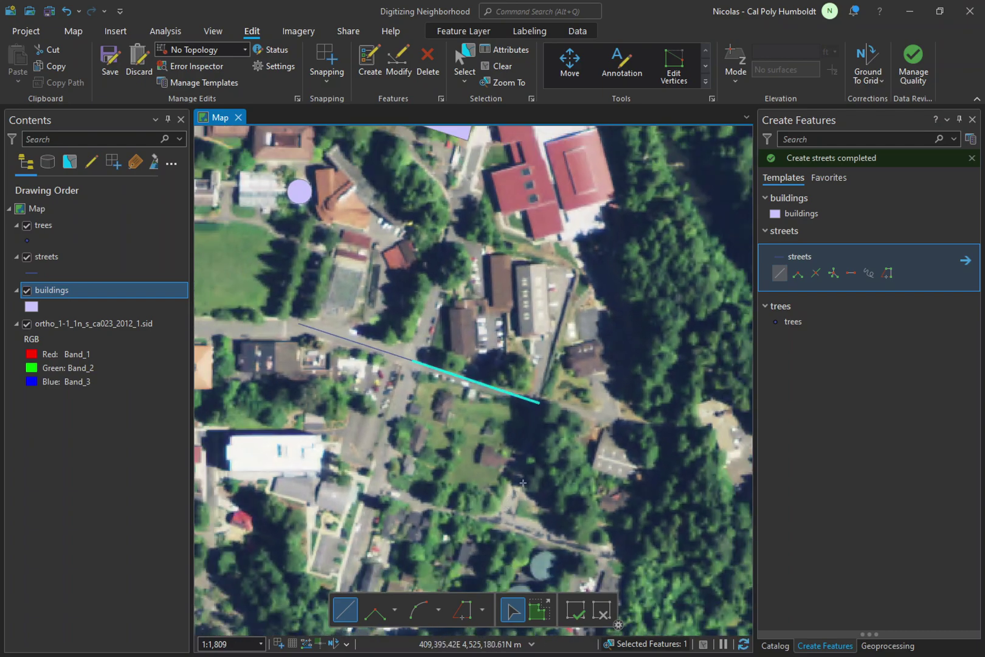
pyautogui.click(501, 525)
pyautogui.doubleClick(376, 487)
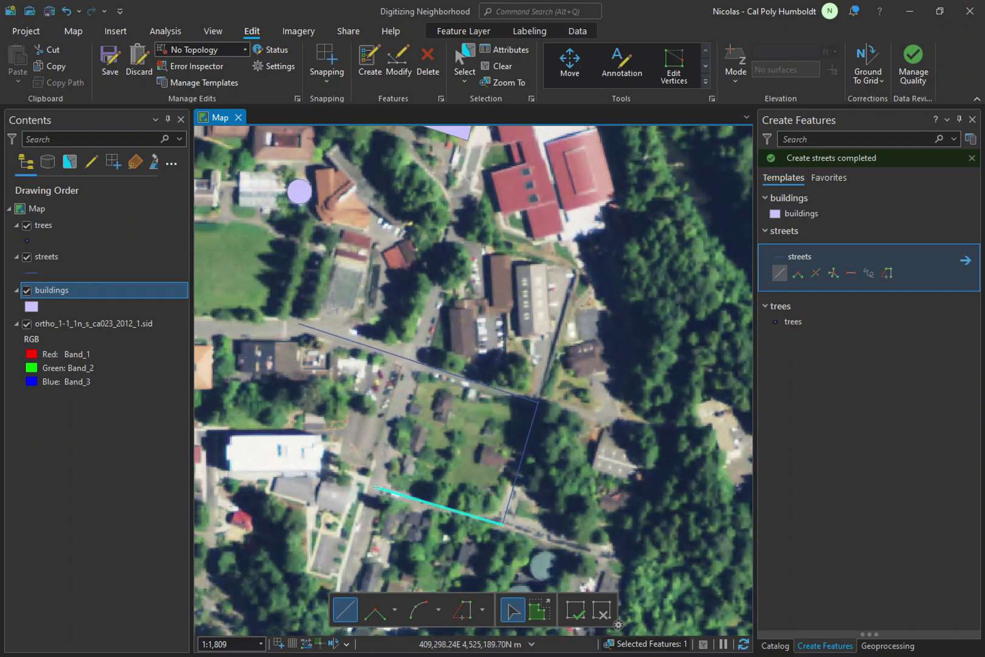
pyautogui.doubleClick(415, 360)
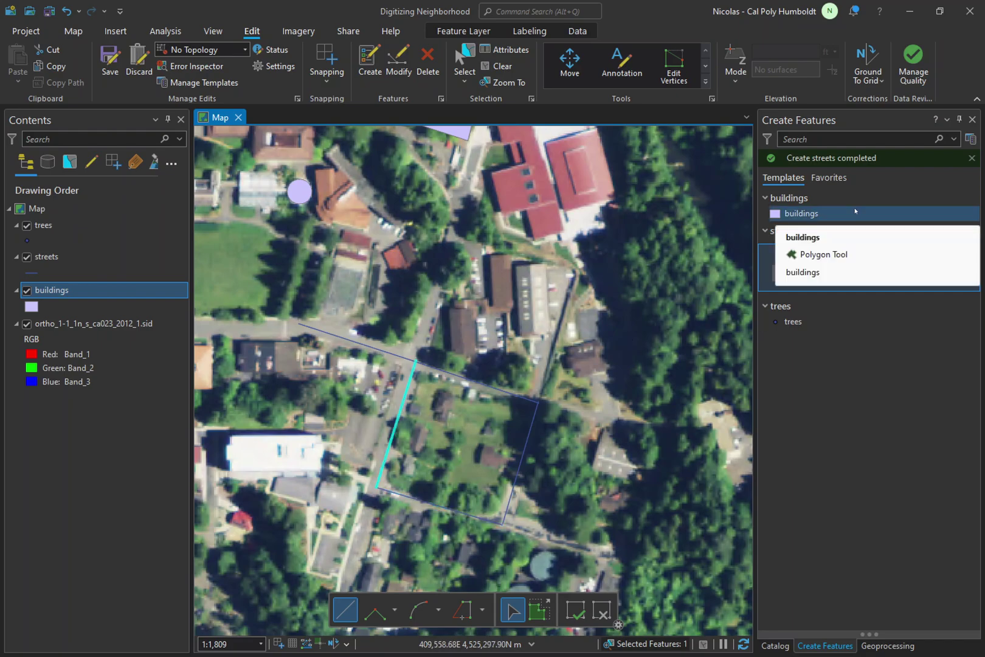
pyautogui.scroll(3, 278, 239)
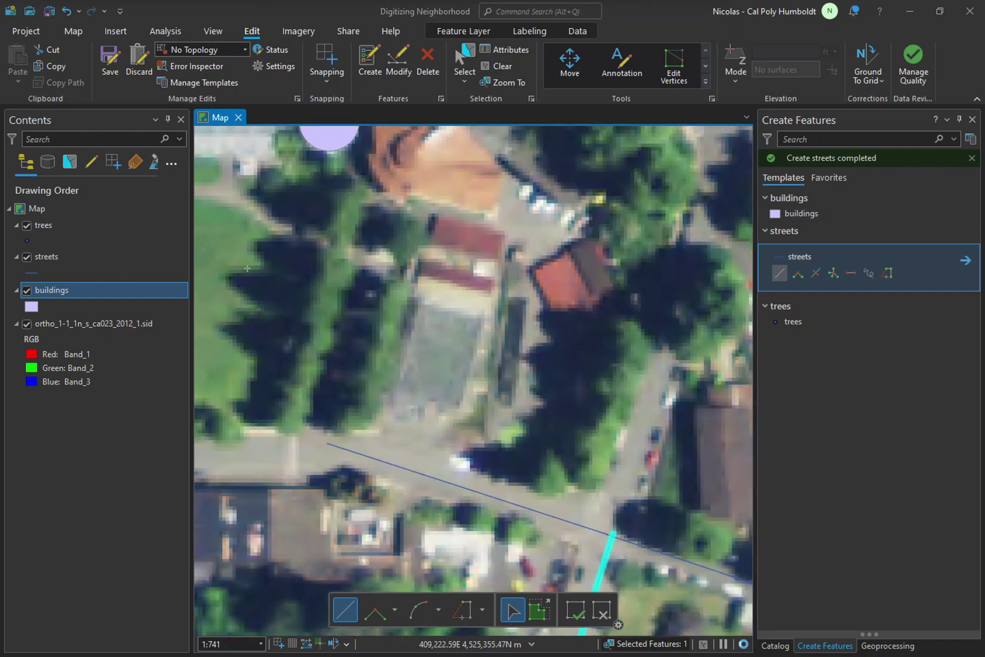
# Stop sketching and pan the map toward the round building with Explore
pyautogui.click(79, 36)
pyautogui.click(113, 61)
pyautogui.moveTo(308, 213); pyautogui.dragTo(462, 303)
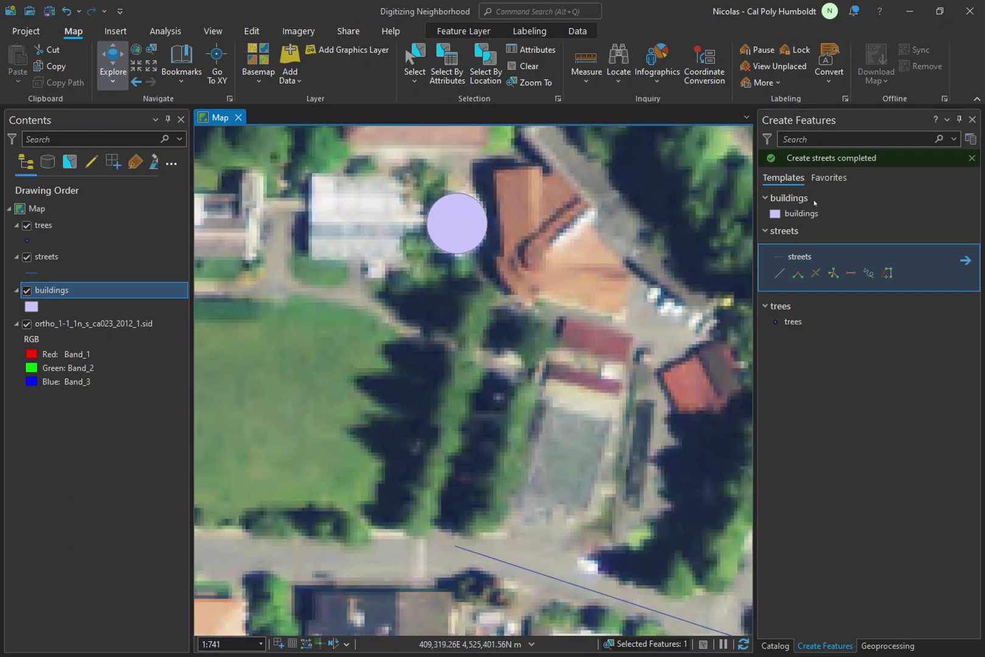
# Add tree points along the tree rows beside the grassy field
pyautogui.click(792, 322)
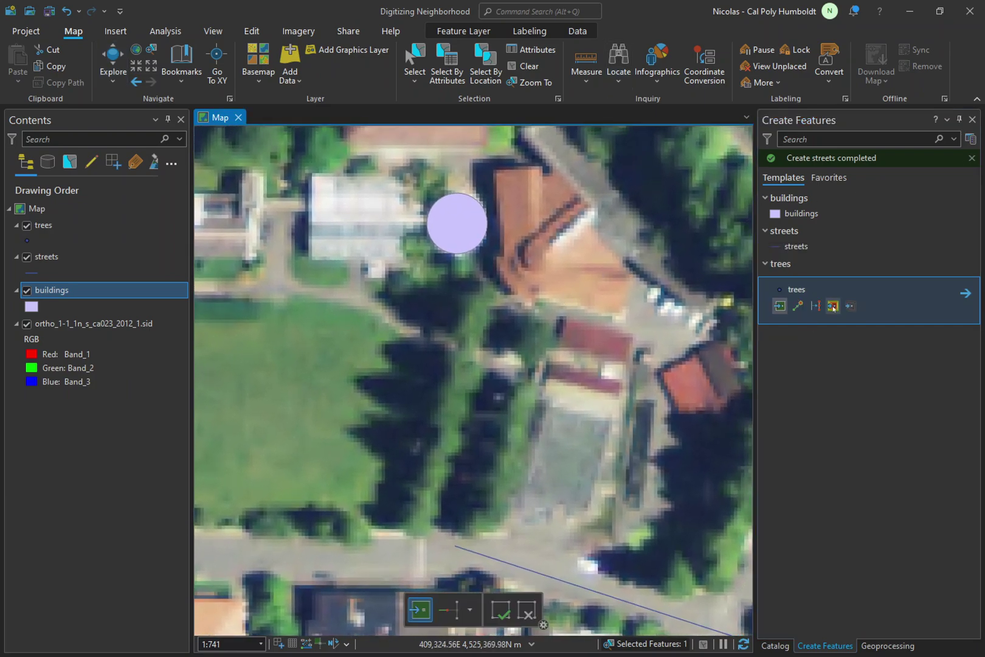
pyautogui.click(472, 310)
pyautogui.click(449, 403)
pyautogui.click(444, 439)
pyautogui.click(419, 509)
pyautogui.click(536, 340)
pyautogui.click(521, 398)
pyautogui.click(506, 465)
# Add tree points at the field's southern edge and in the lower-right cluster
pyautogui.click(352, 532)
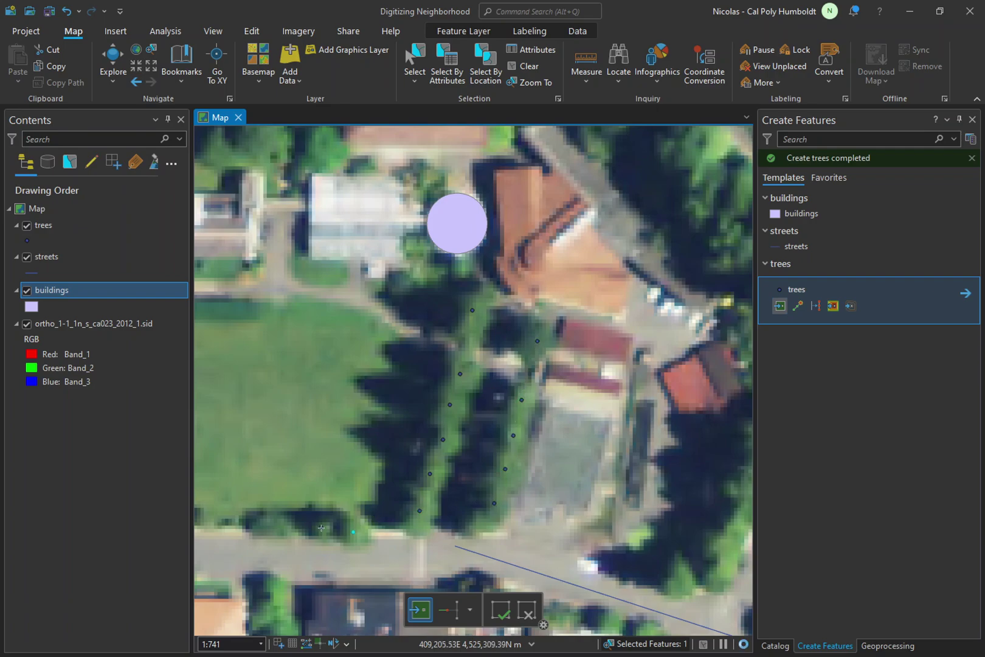
pyautogui.click(272, 524)
pyautogui.click(672, 584)
pyautogui.click(687, 581)
pyautogui.click(722, 575)
pyautogui.click(728, 536)
pyautogui.hotkey('alt', 'e')
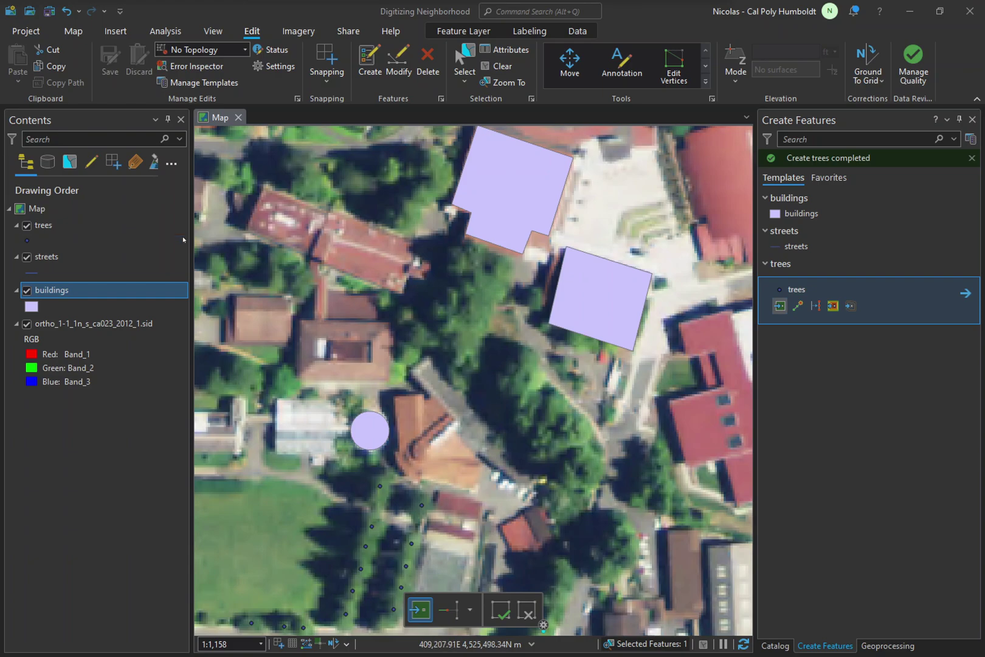
# In the buildings attribute table, add a Double field named 'area' and save it
pyautogui.rightClick(62, 293)
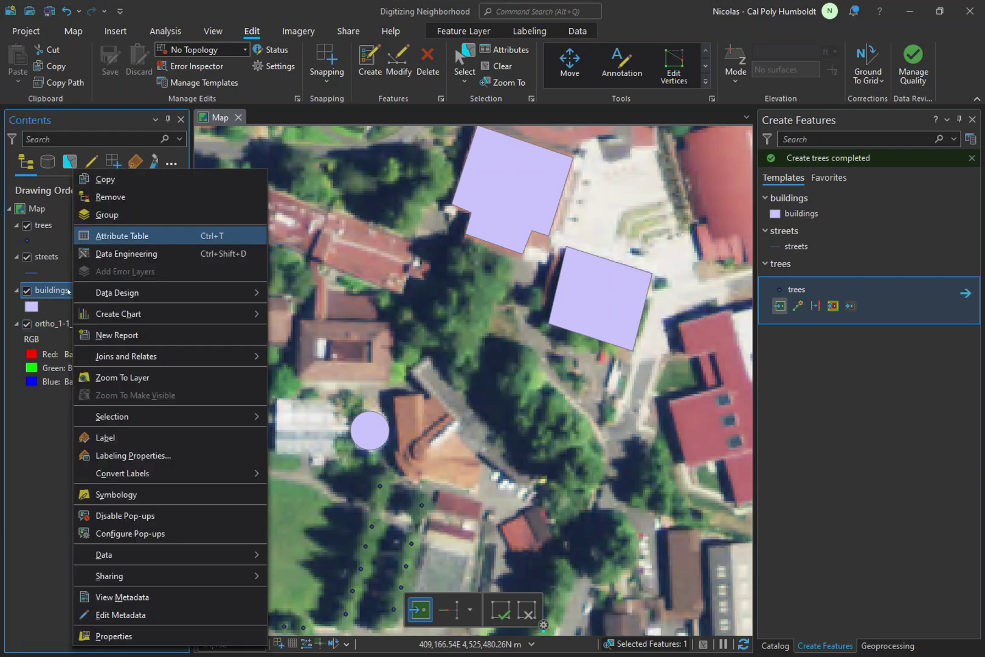
pyautogui.click(166, 235)
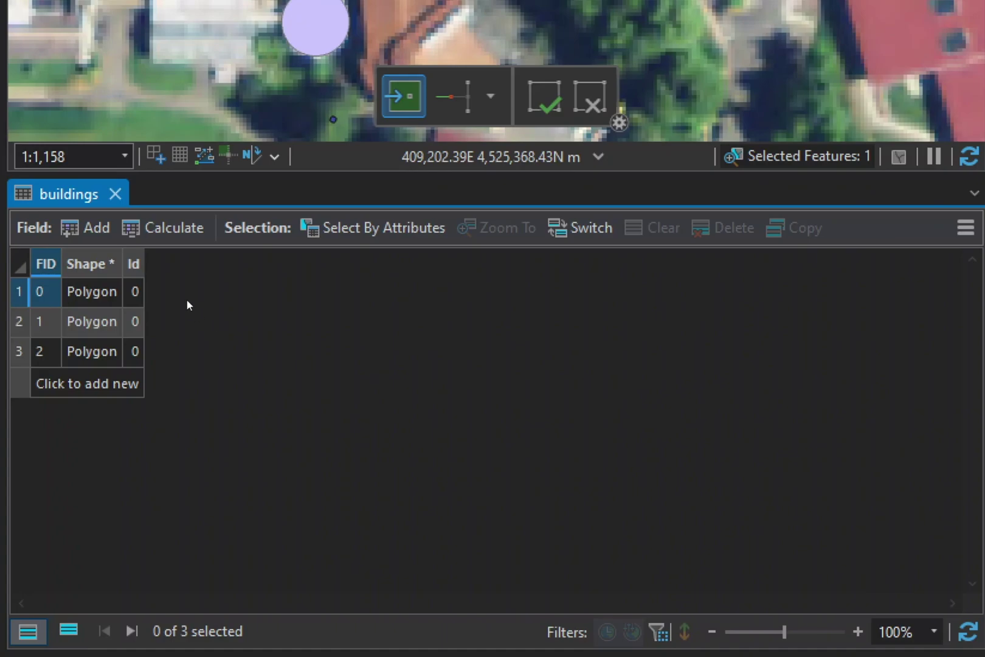
pyautogui.click(103, 233)
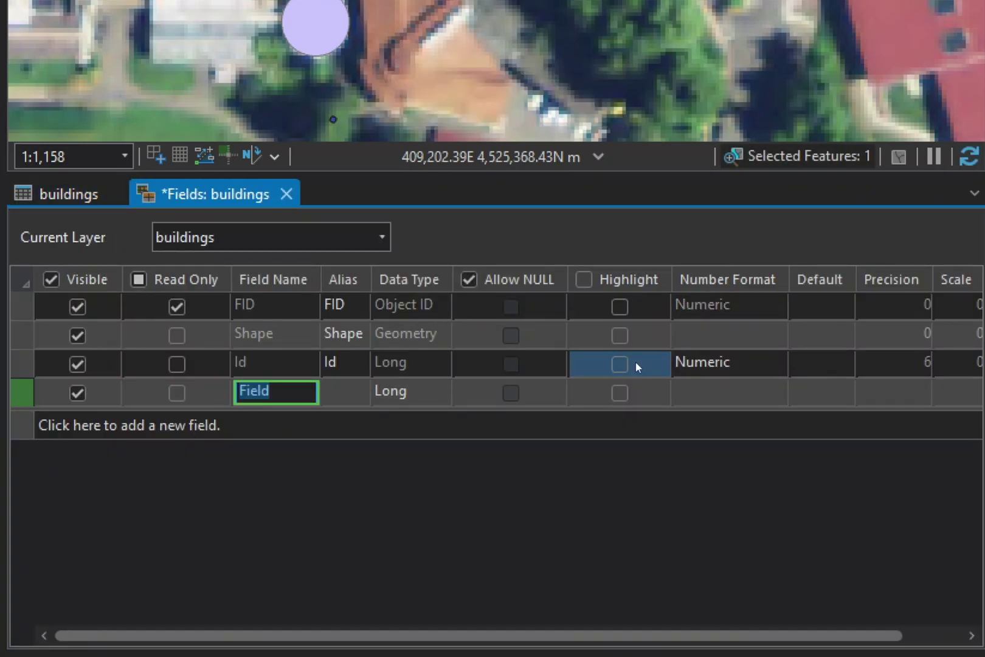
pyautogui.write('area')
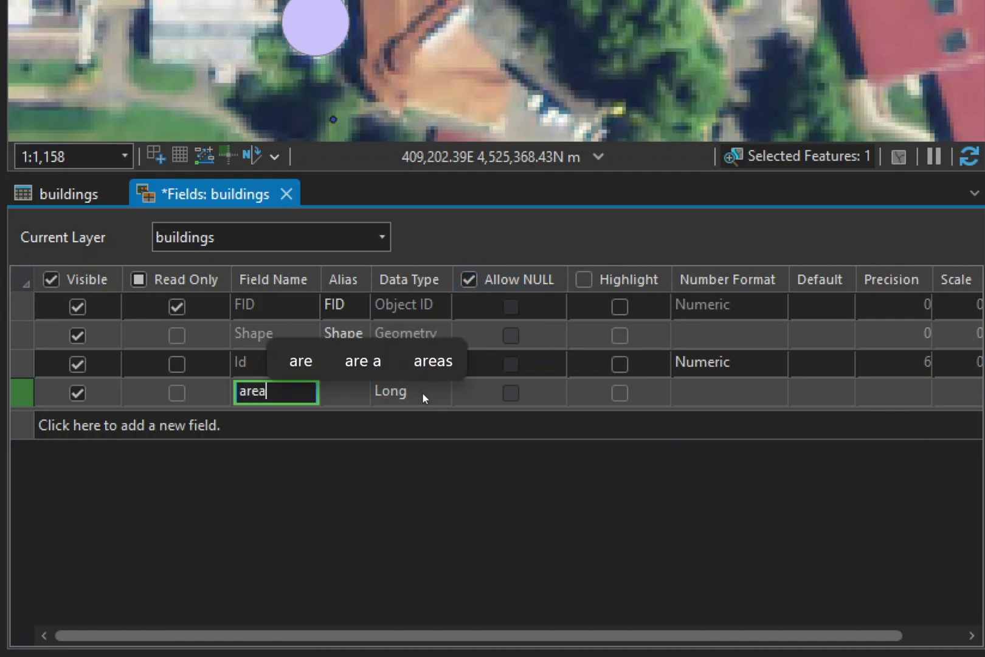
pyautogui.press('Tab')
pyautogui.click(422, 392)
pyautogui.click(417, 482)
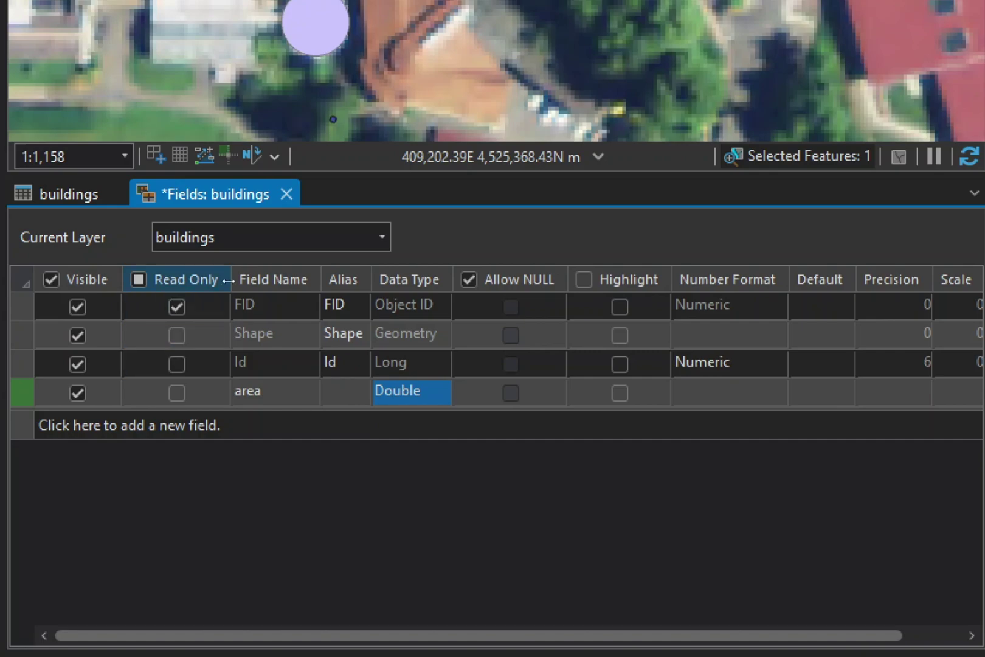
pyautogui.click(287, 194)
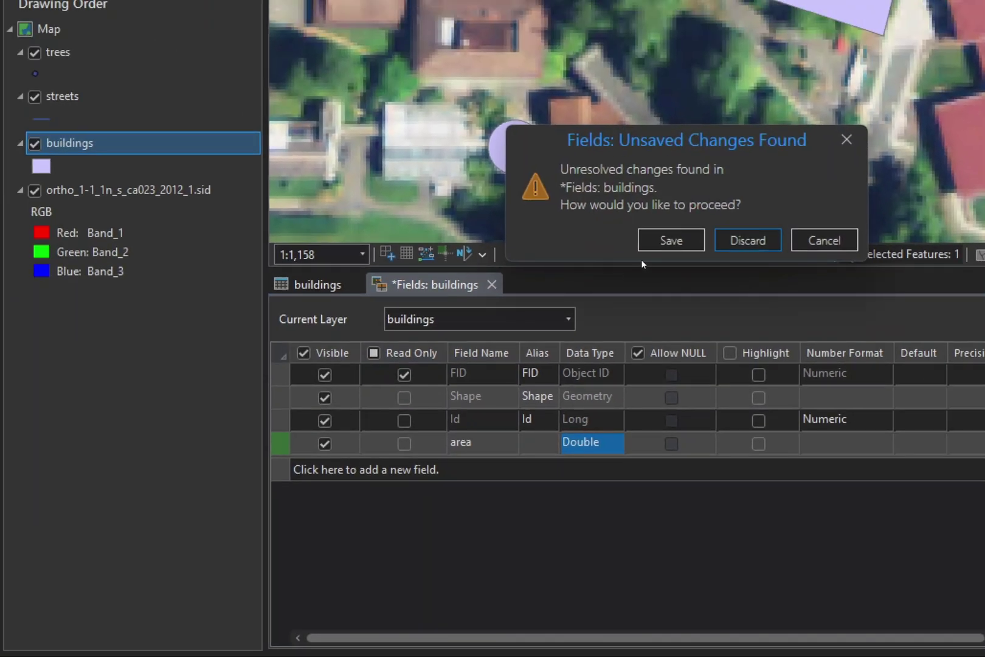
pyautogui.click(678, 240)
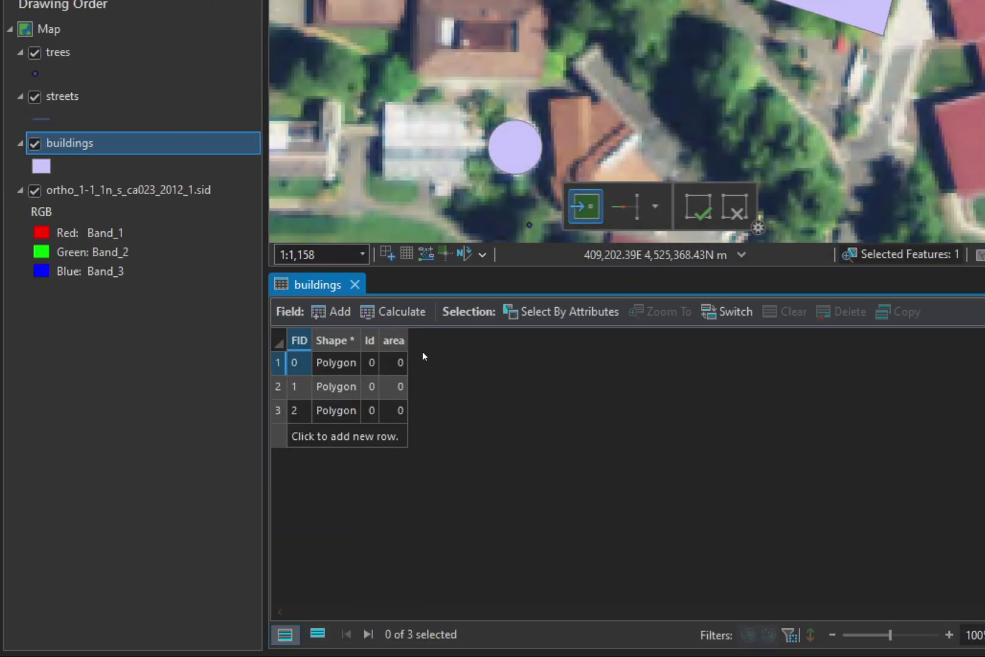
pyautogui.moveTo(392, 340)
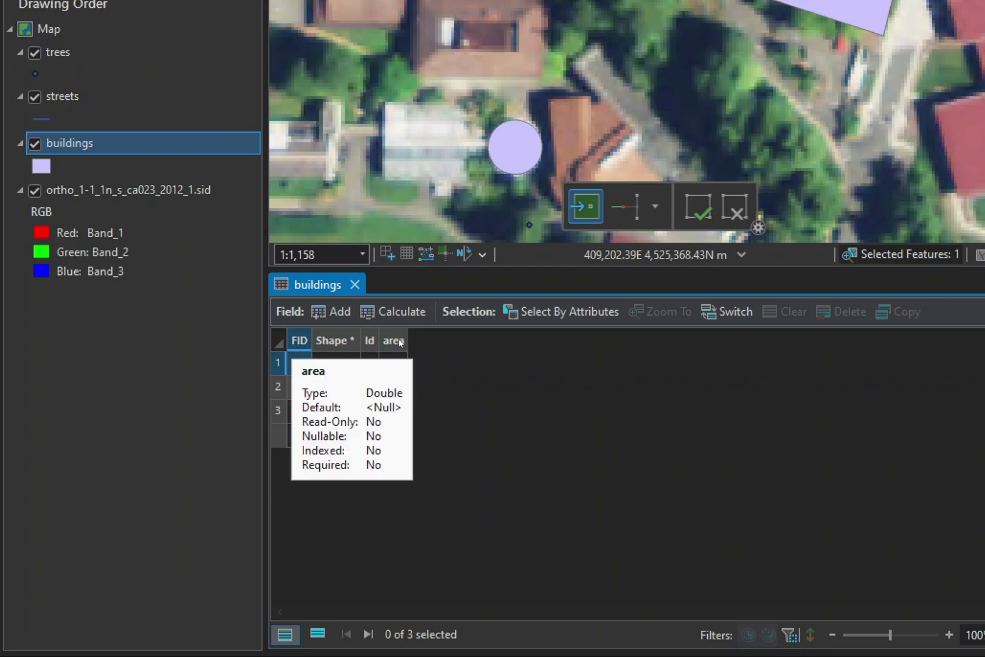
# Calculate Geometry into the area column using Area in Square US Survey Feet
pyautogui.click(400, 341)
pyautogui.rightClick(400, 341)
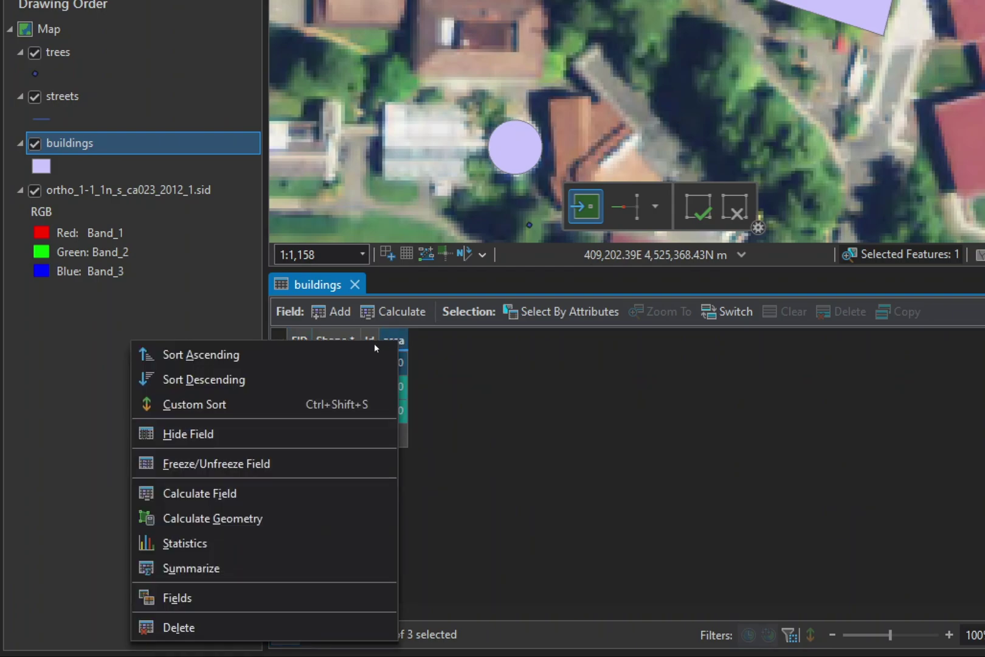
pyautogui.click(307, 509)
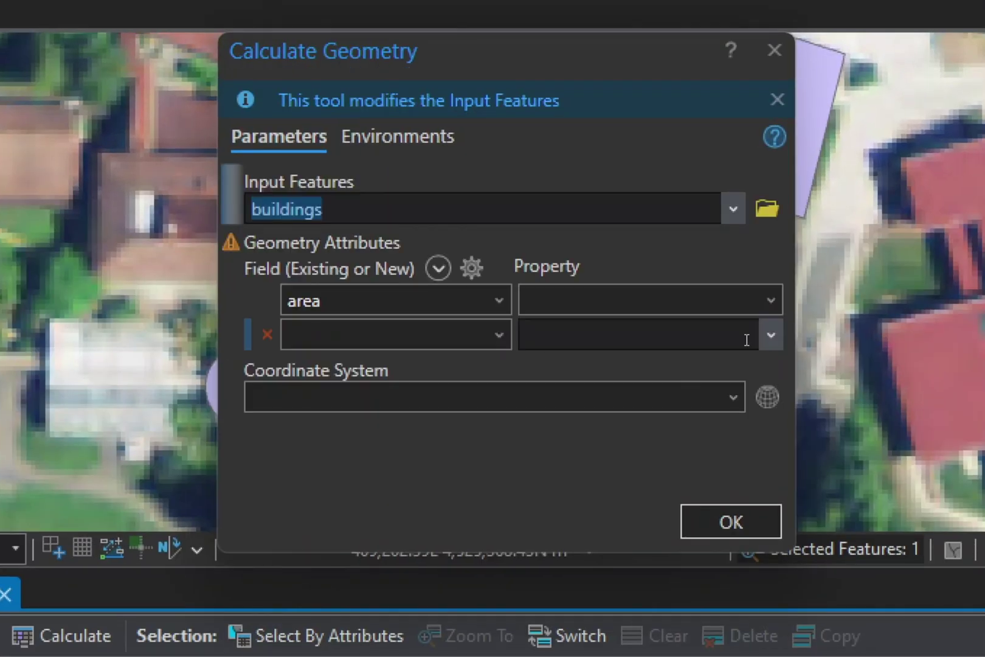
pyautogui.click(773, 302)
pyautogui.click(574, 334)
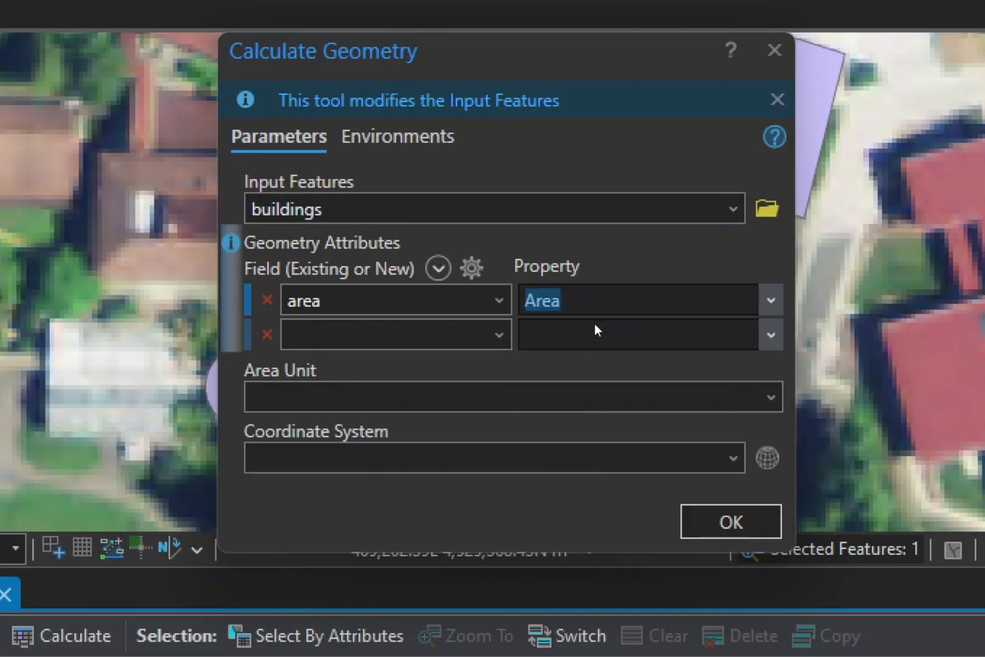
pyautogui.click(768, 396)
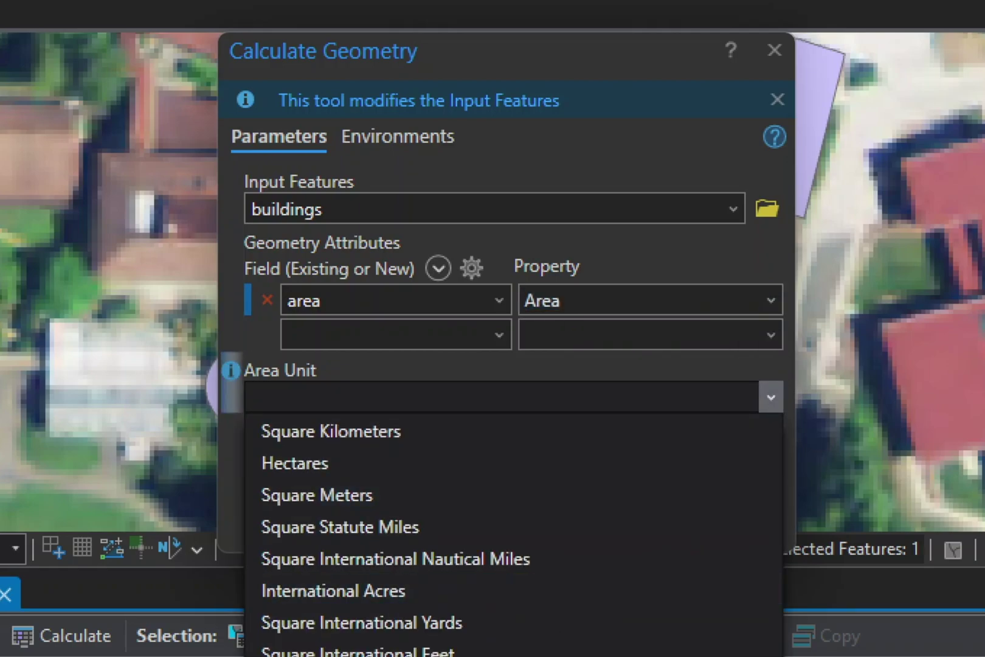
pyautogui.click(504, 452)
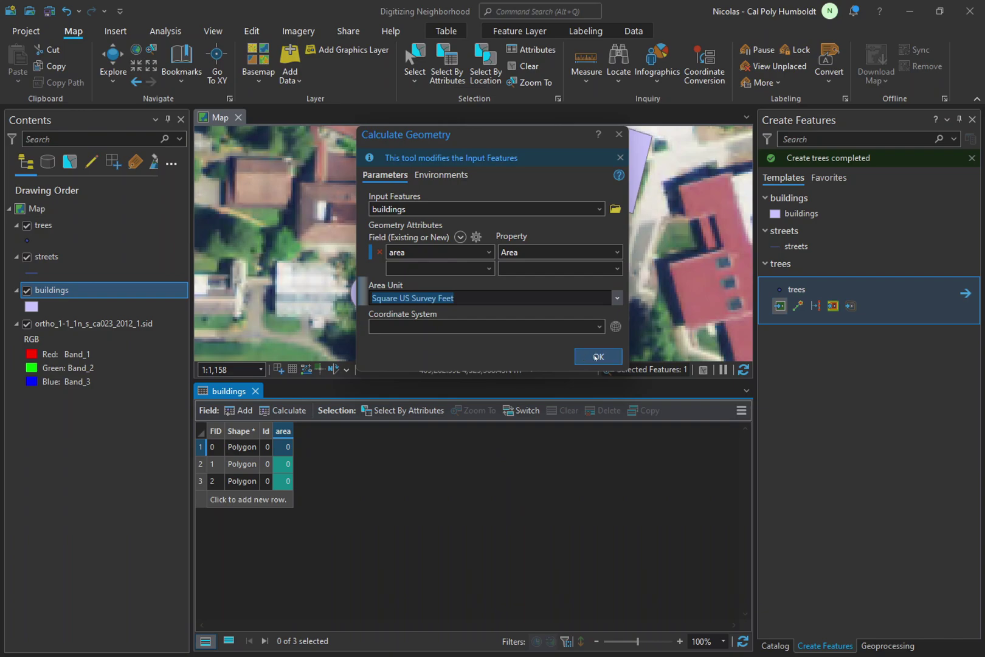
pyautogui.click(598, 357)
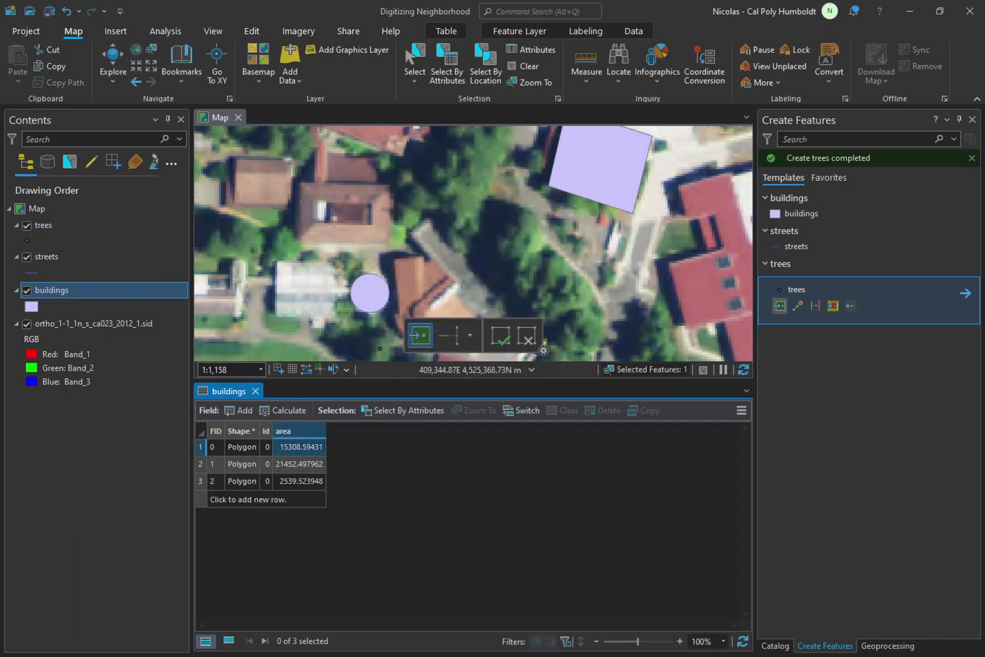
pyautogui.click(88, 250)
# Add a Double field named 'length' to the streets attribute table and save it
pyautogui.rightClick(87, 250)
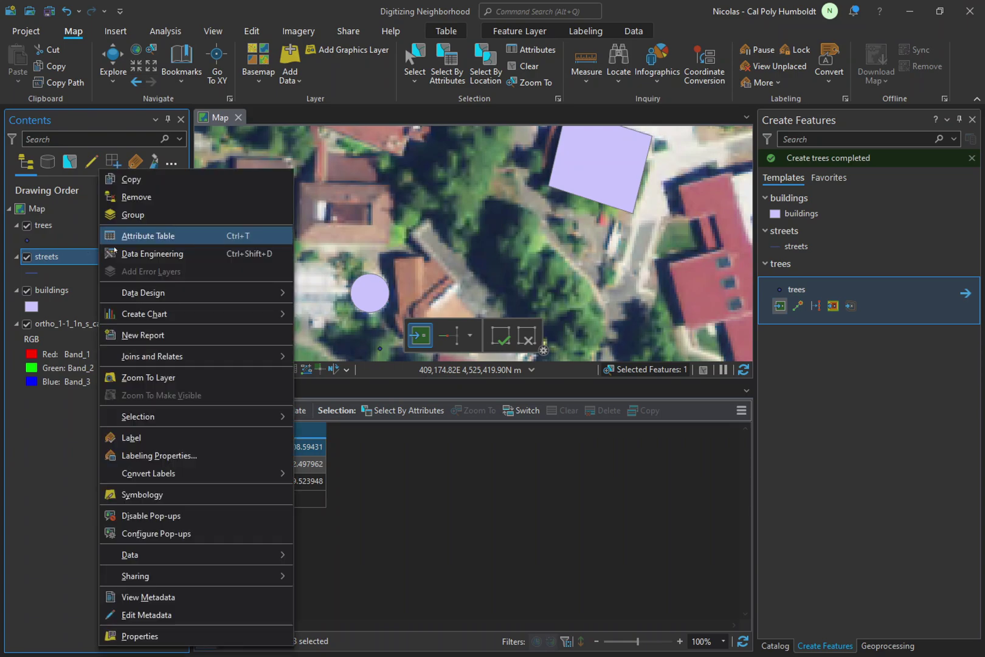
pyautogui.click(142, 235)
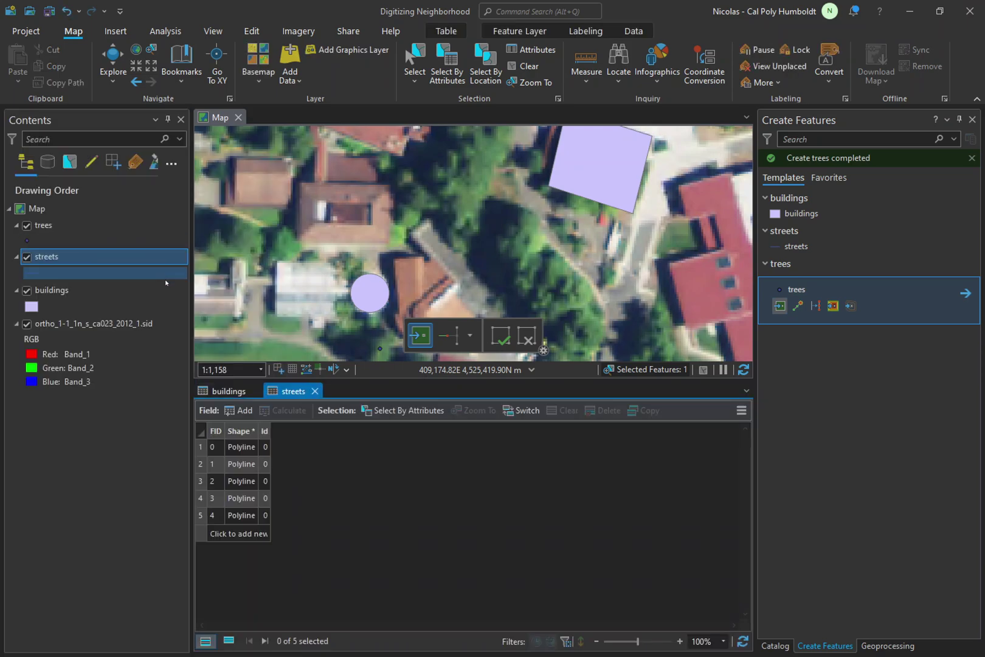
pyautogui.click(241, 411)
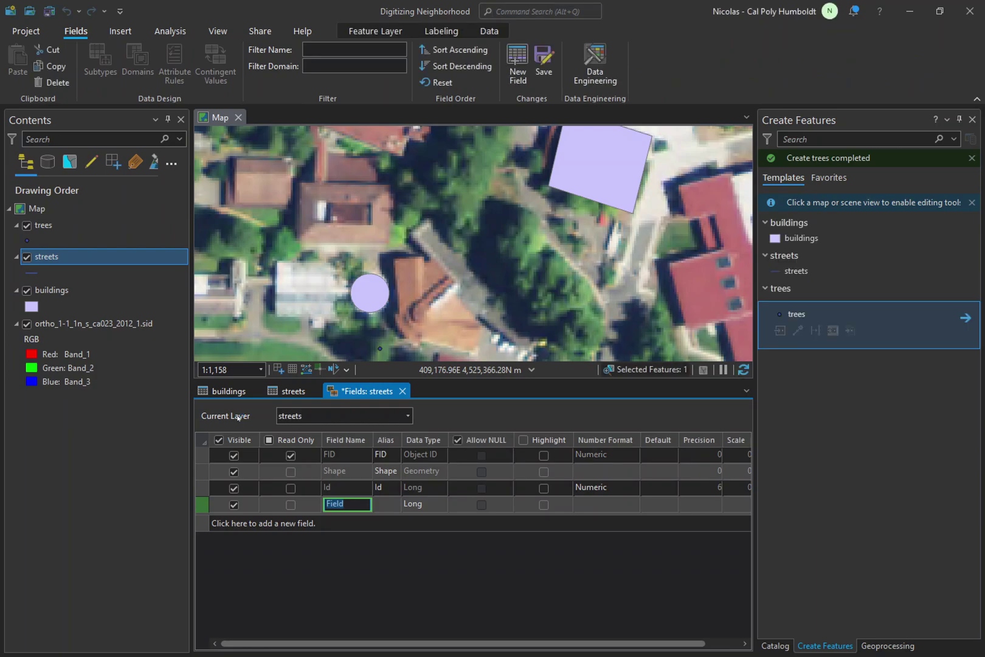
pyautogui.write('length')
pyautogui.click(423, 504)
pyautogui.click(451, 560)
pyautogui.click(409, 390)
pyautogui.click(480, 359)
# Calculate Geometry into the length column using Length in US Survey Feet
pyautogui.rightClick(286, 430)
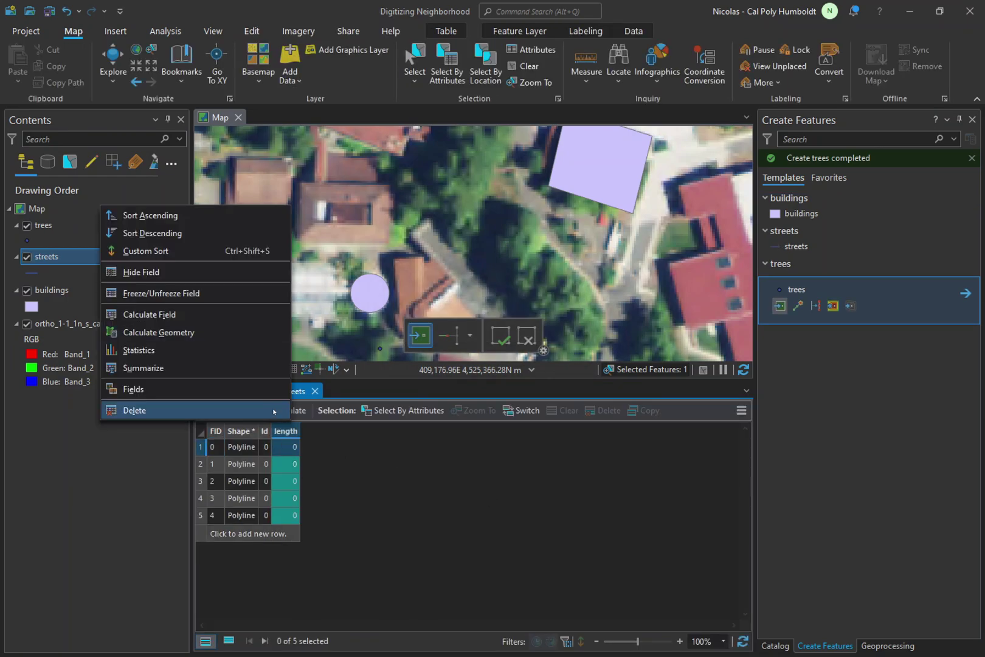
pyautogui.click(215, 333)
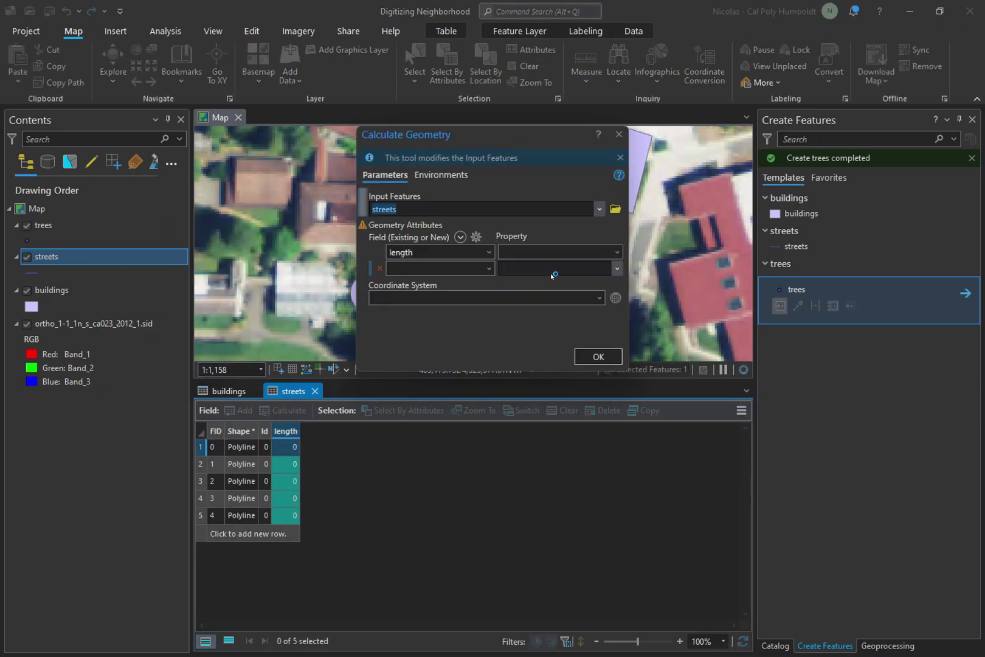
pyautogui.click(550, 252)
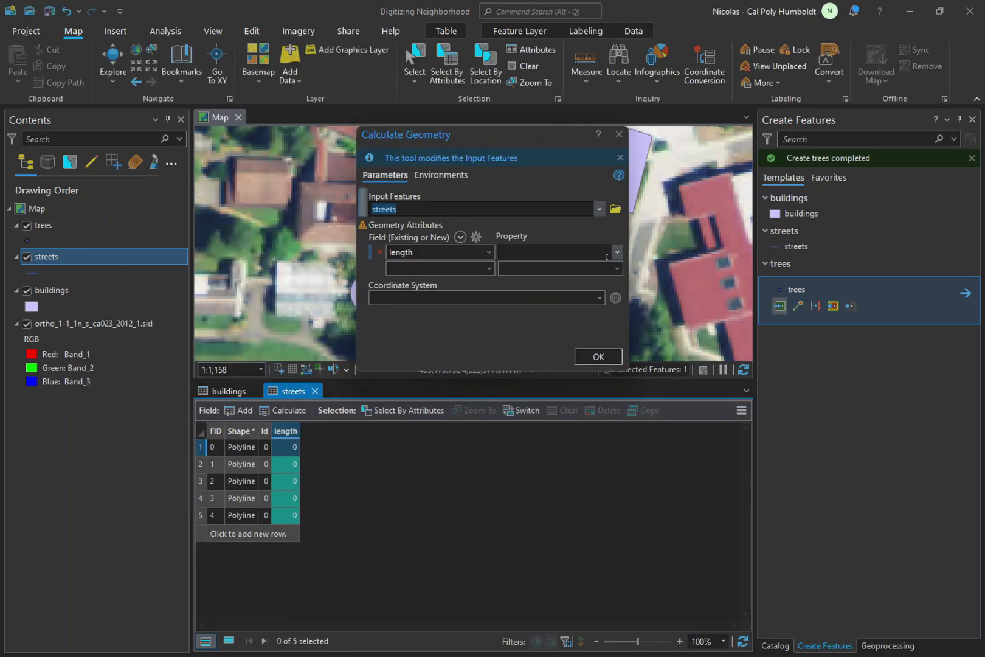
pyautogui.click(512, 296)
pyautogui.click(439, 448)
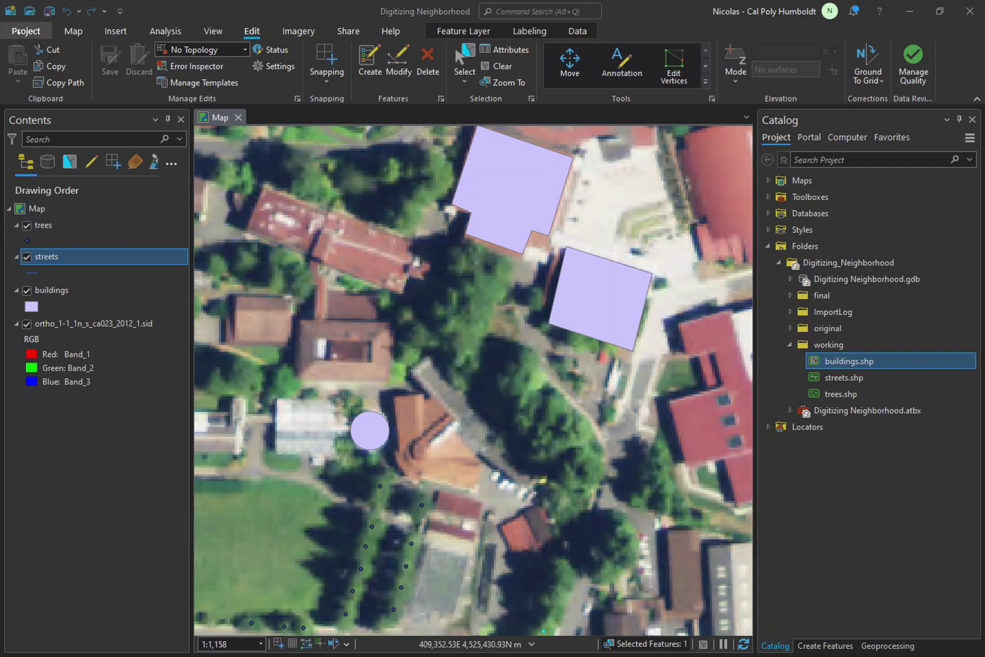
pyautogui.click(16, 31)
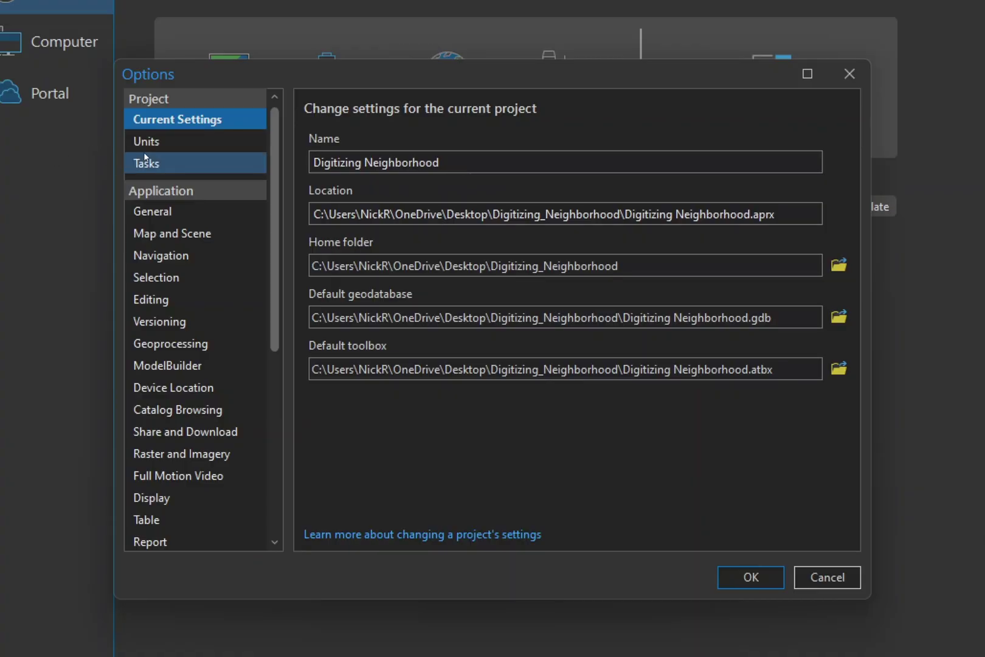
pyautogui.scroll(-2, 192, 300)
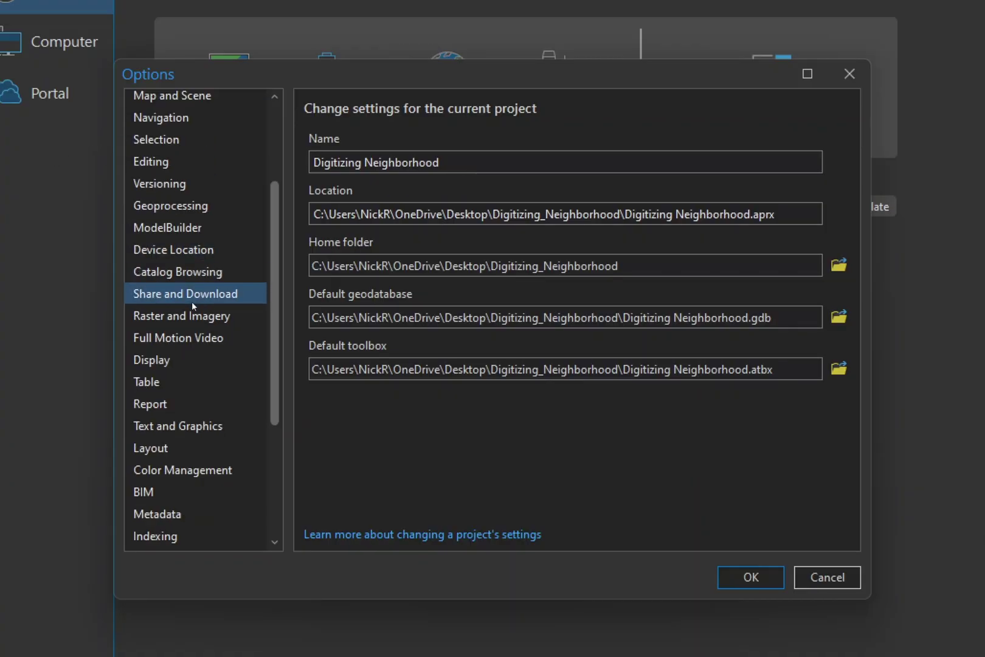
pyautogui.scroll(-1, 191, 301)
pyautogui.click(174, 467)
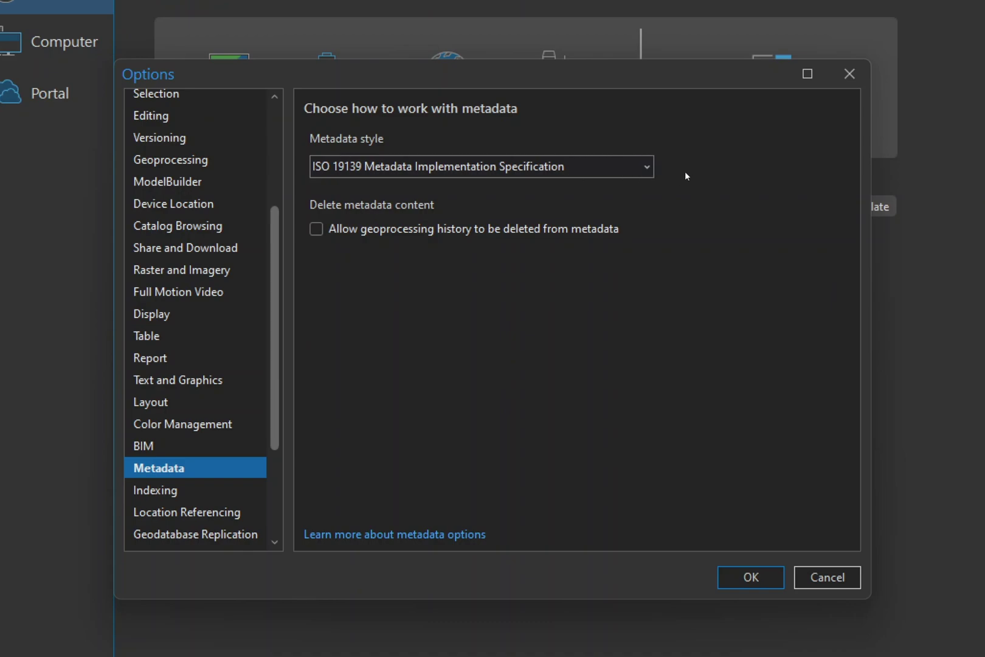
pyautogui.click(646, 166)
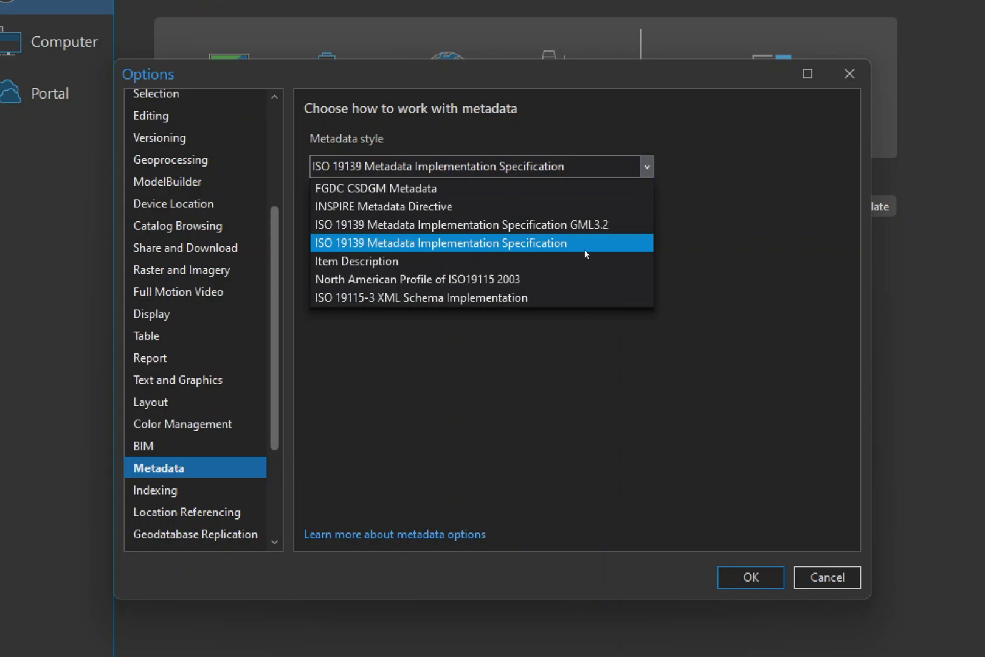
pyautogui.click(584, 249)
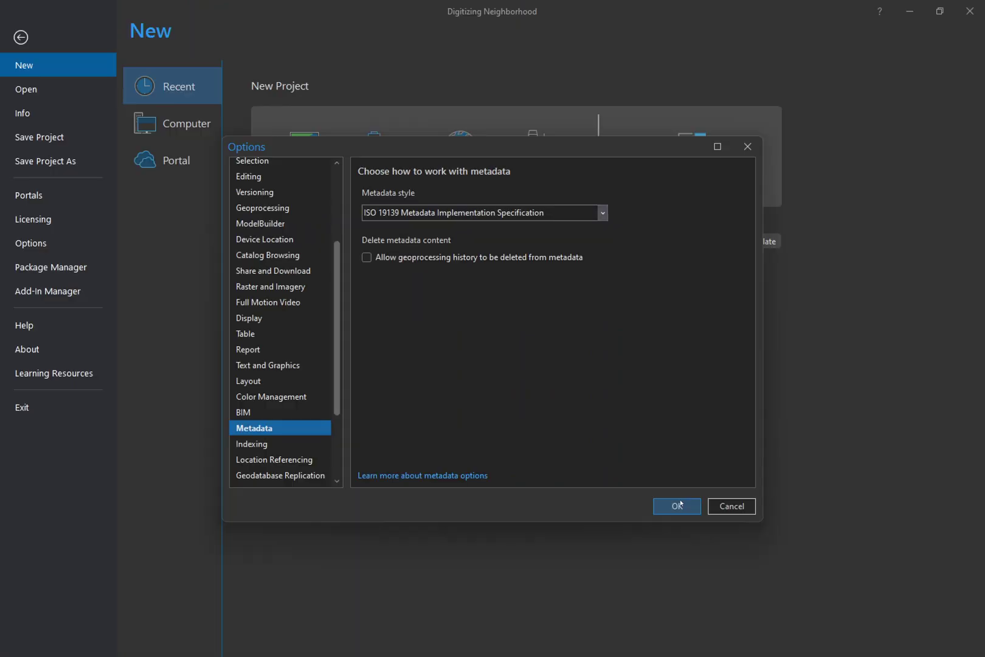
pyautogui.click(673, 507)
pyautogui.click(24, 40)
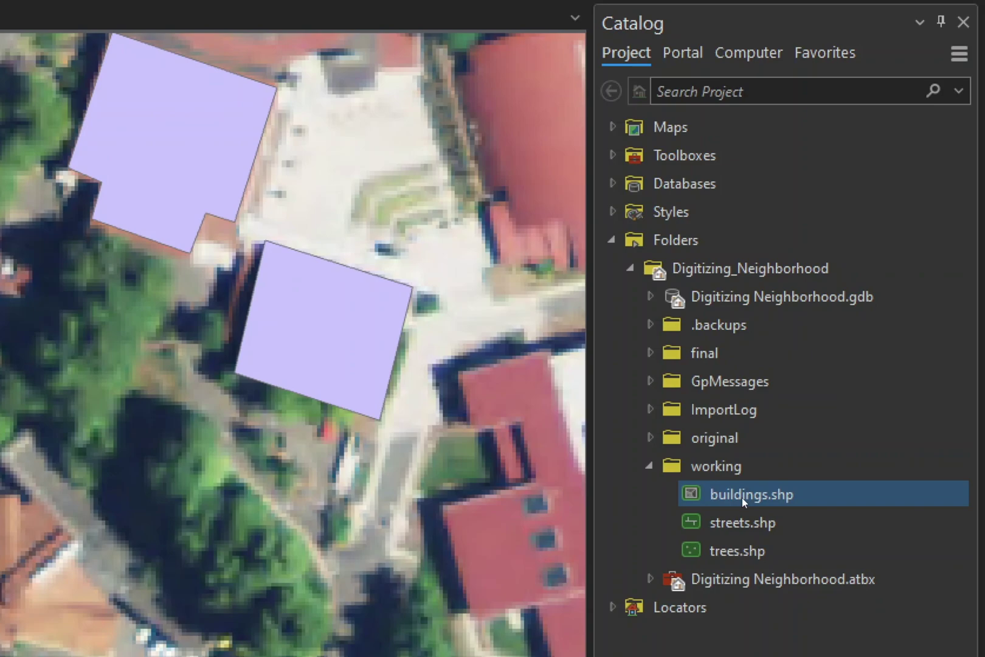
# Give buildings.shp metadata title 'Buildings', a campus summary and a manually-digitized description, then save
pyautogui.rightClick(742, 497)
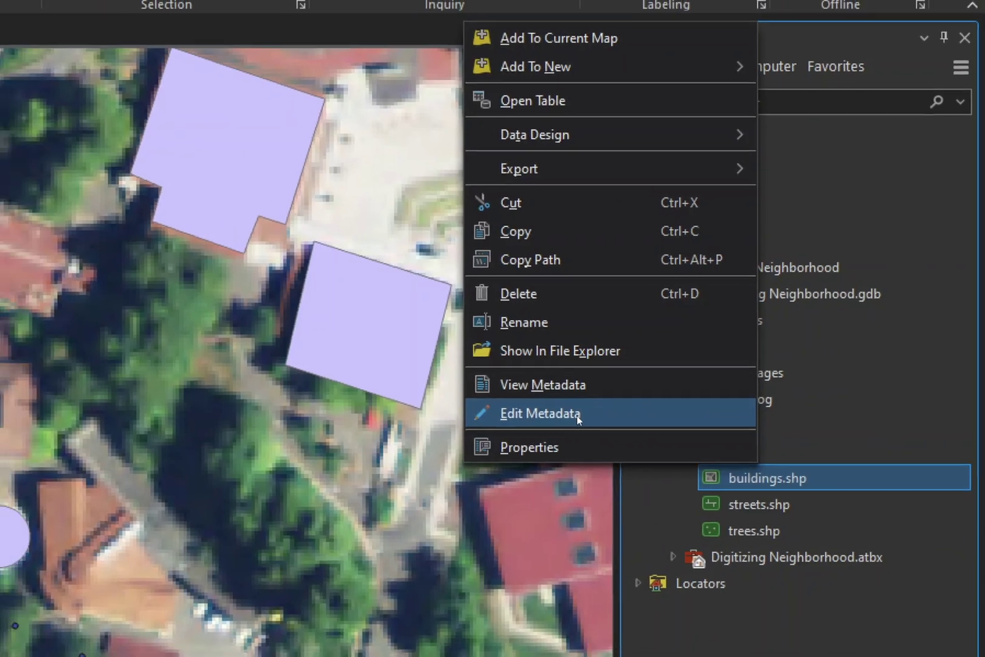
pyautogui.click(547, 427)
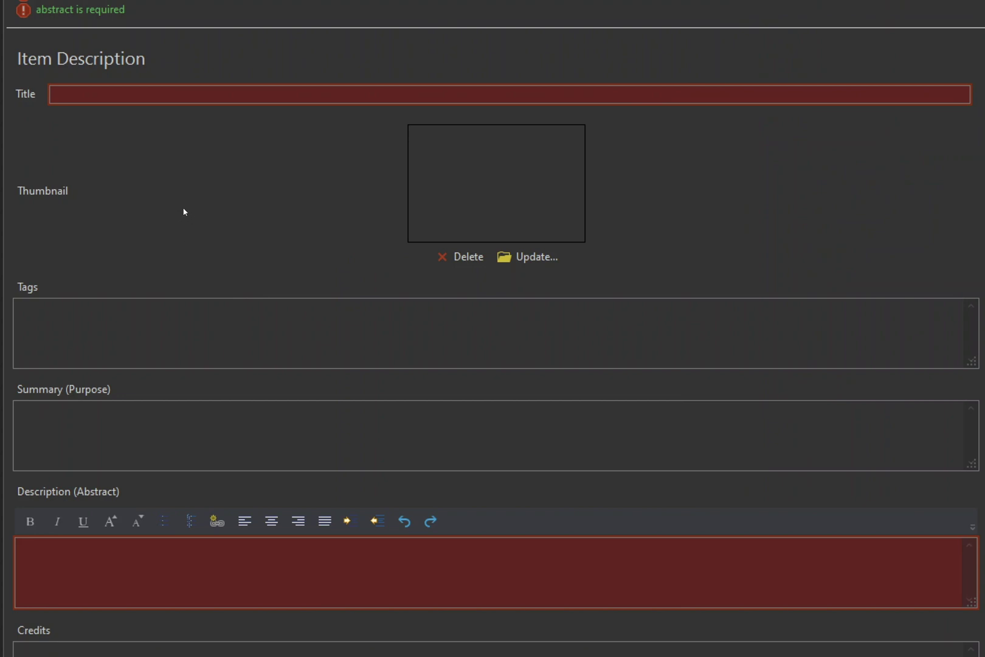
pyautogui.click(161, 94)
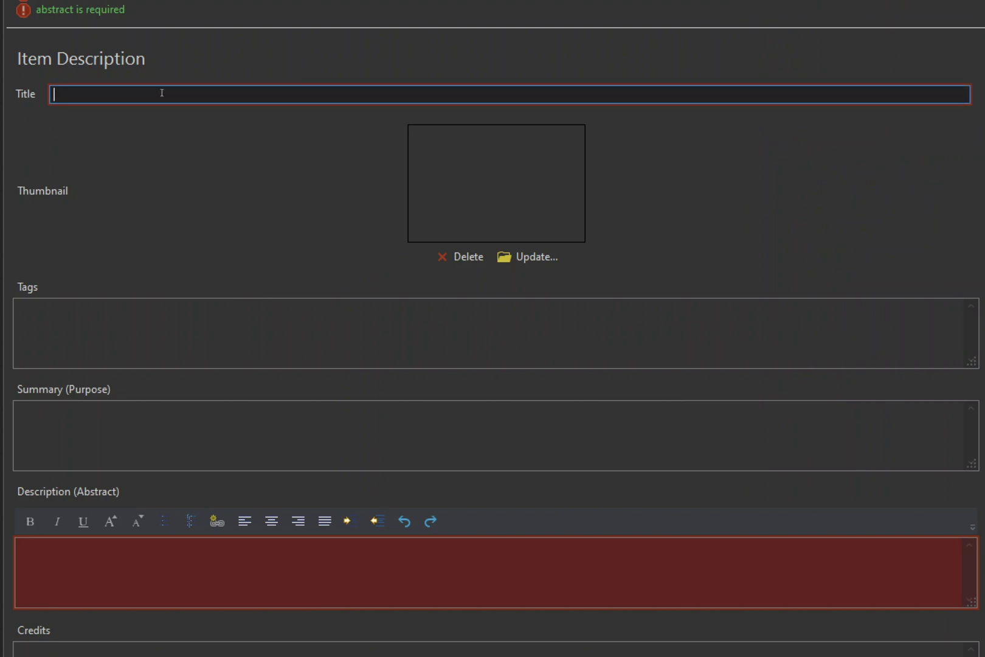
pyautogui.write('Buildings')
pyautogui.click(180, 174)
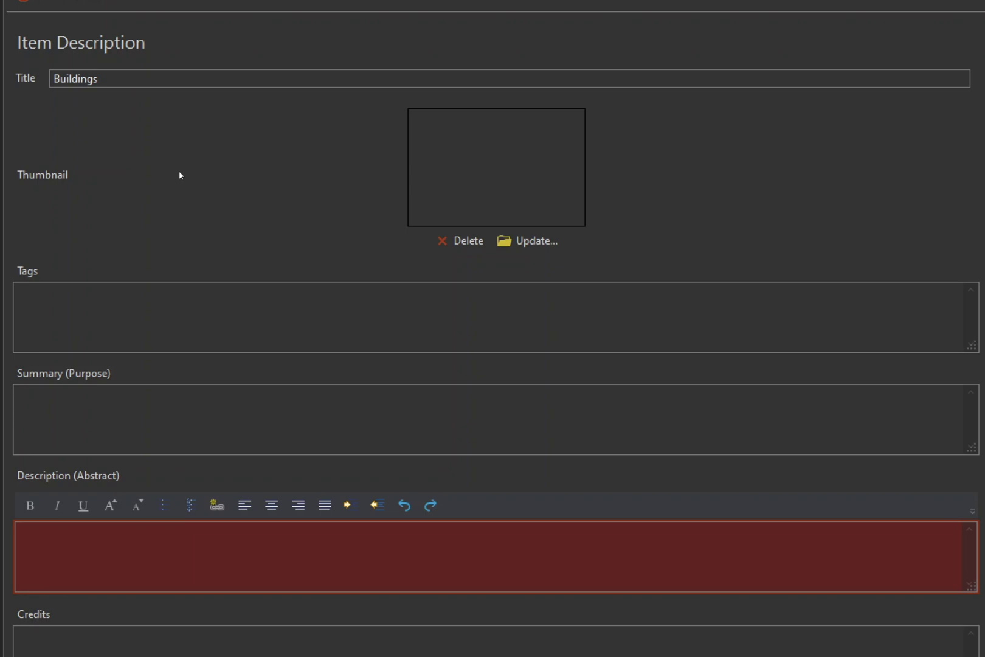
pyautogui.scroll(-2, 493, 329)
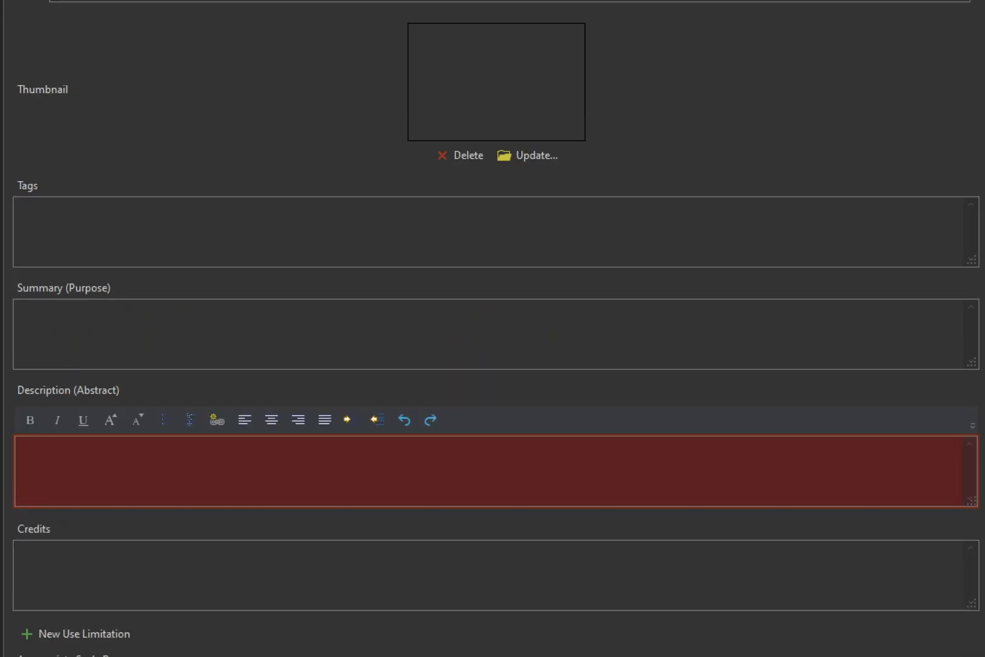
pyautogui.click(100, 309)
pyautogui.write('A collection of digitized buildings on the Cal Poly Humboldt campus.')
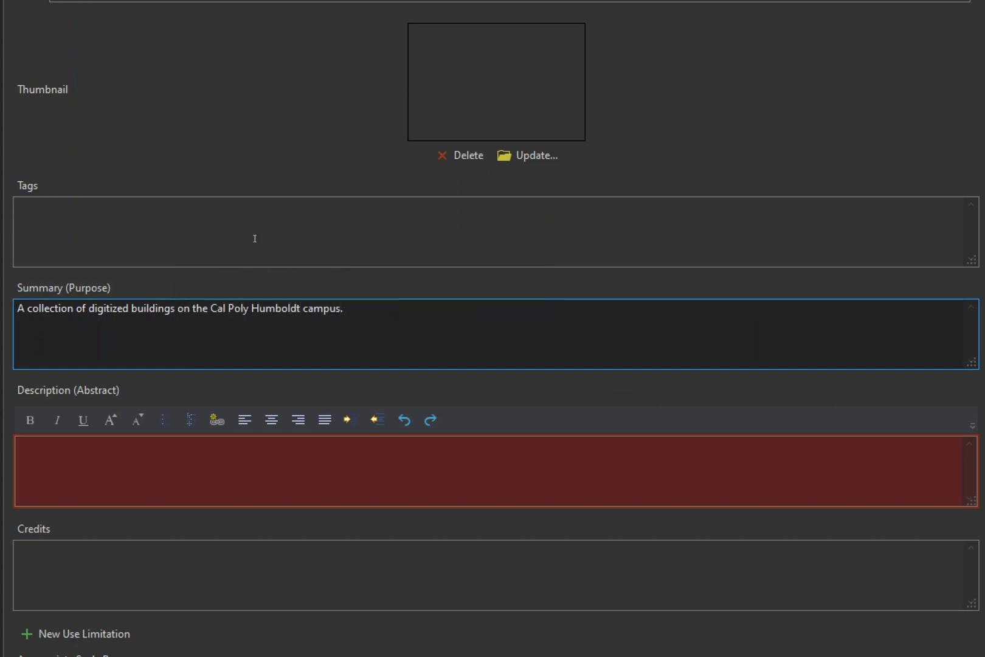
pyautogui.press('Tab')
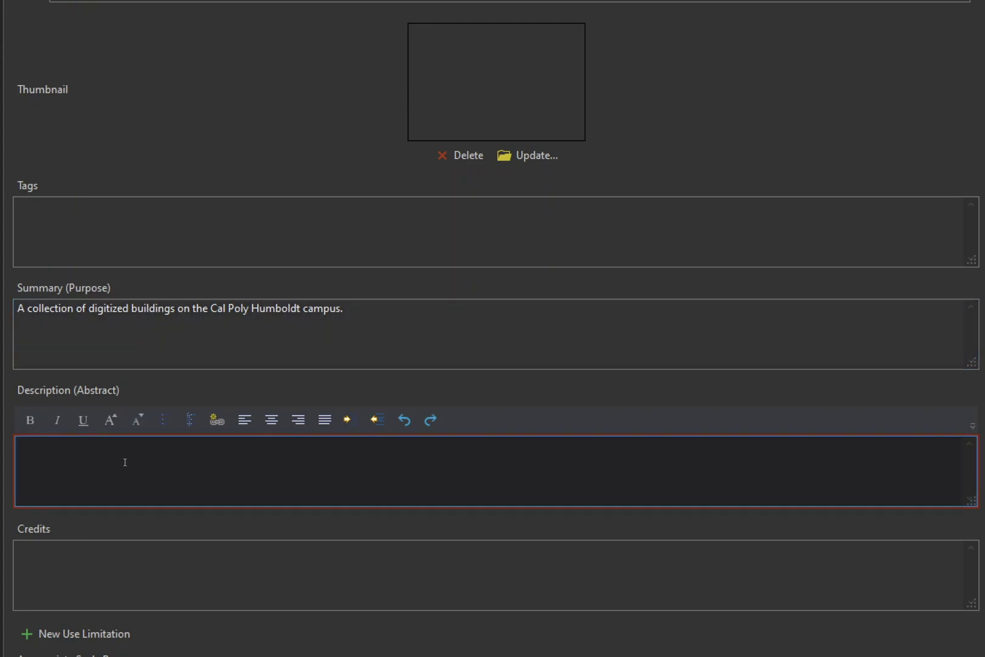
pyautogui.write('This collection of buildings was manually ')
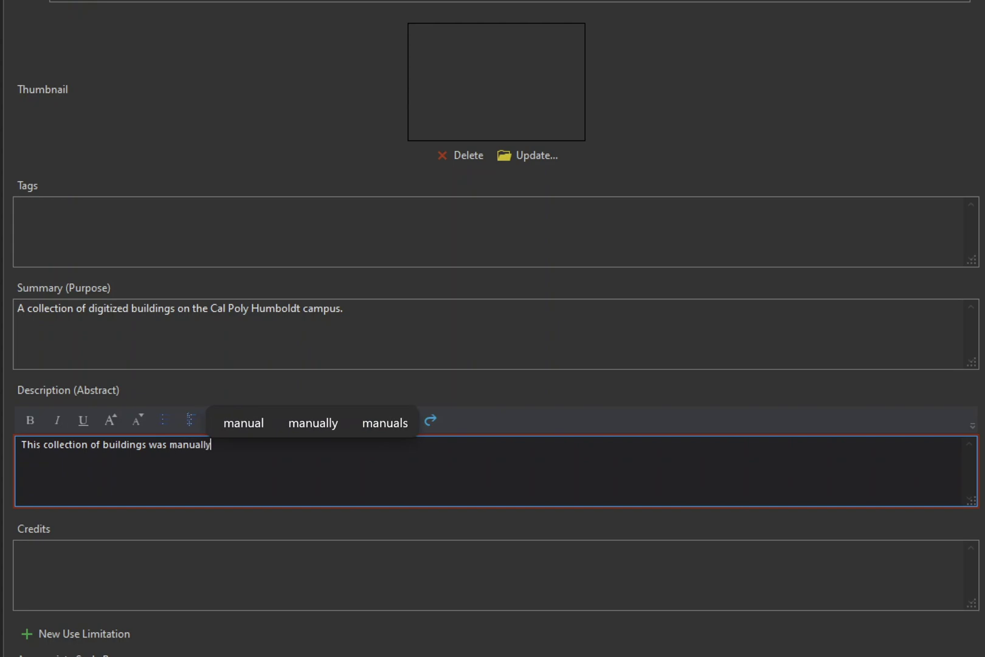
pyautogui.write('digitized using ArcGIS Pro')
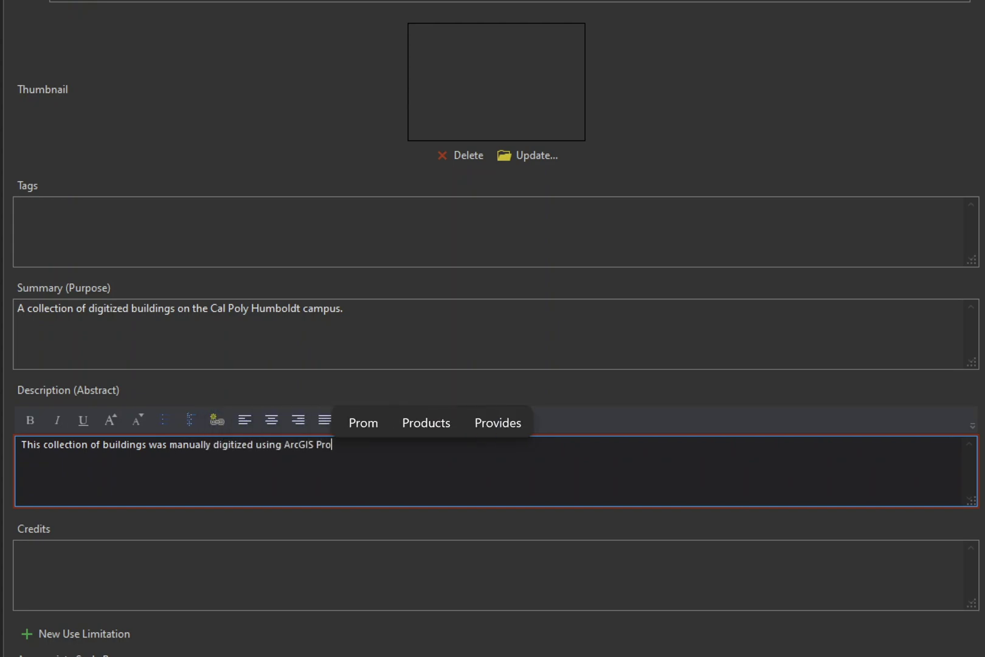
pyautogui.write('.')
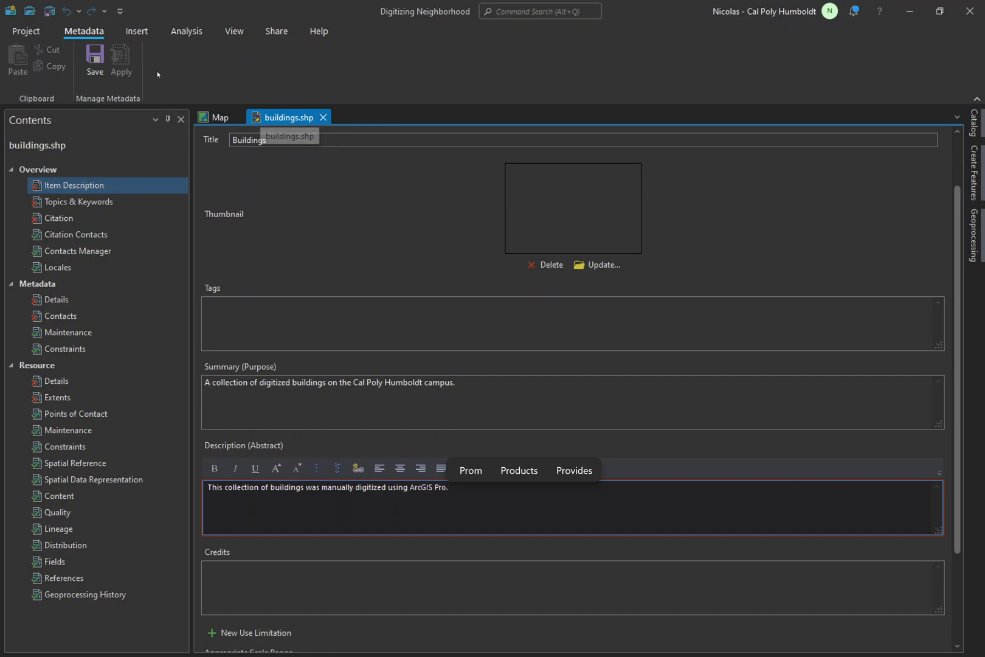
pyautogui.click(95, 60)
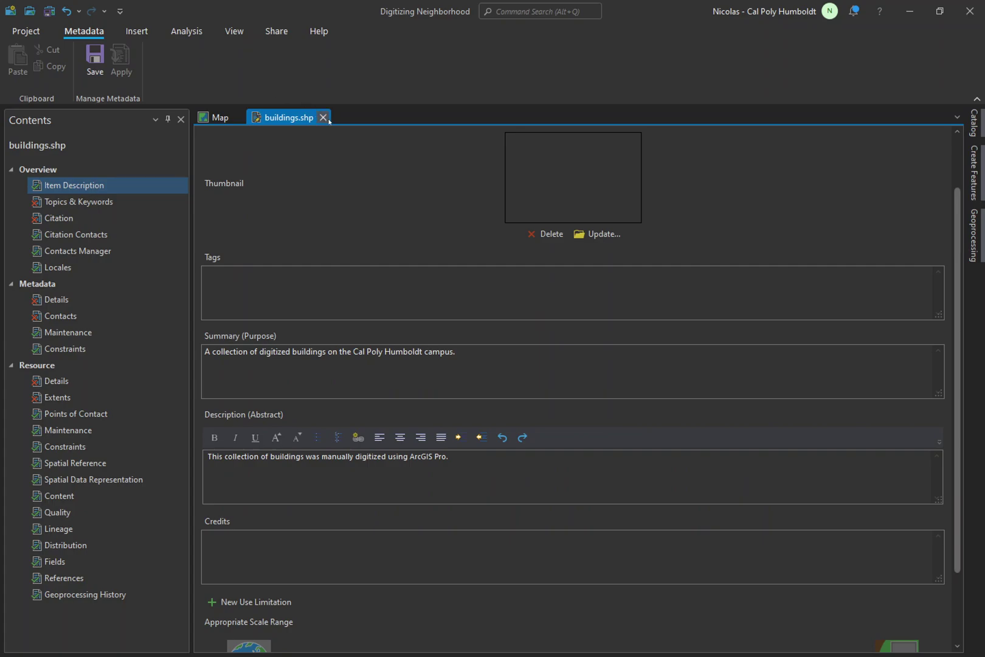
# Close the metadata, review the ortho layer's 1-meter Cell Size X/Y, and cancel
pyautogui.click(324, 117)
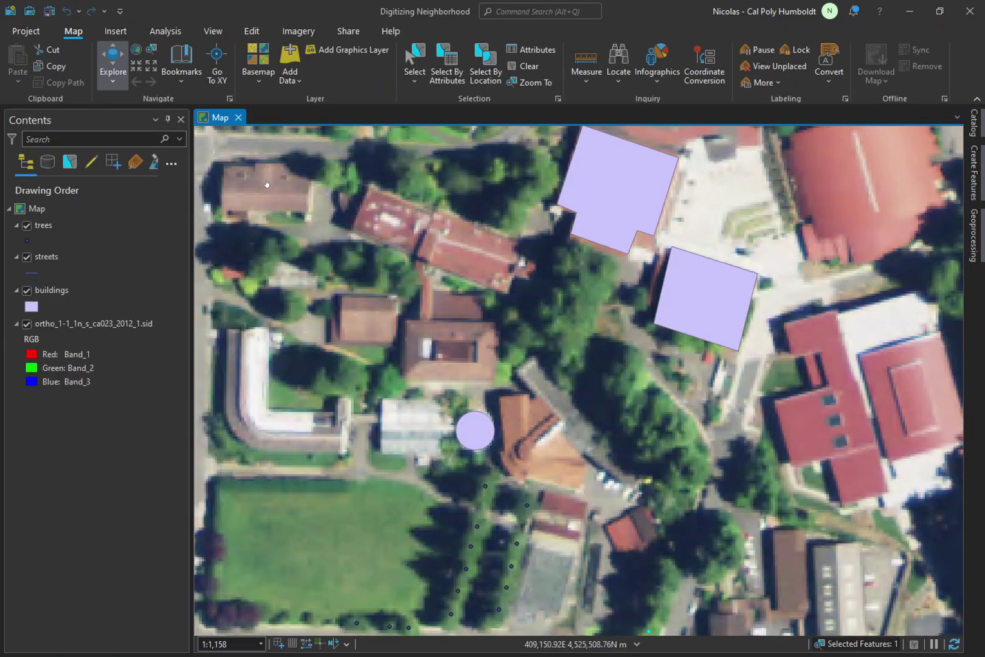
pyautogui.rightClick(101, 326)
pyautogui.click(153, 636)
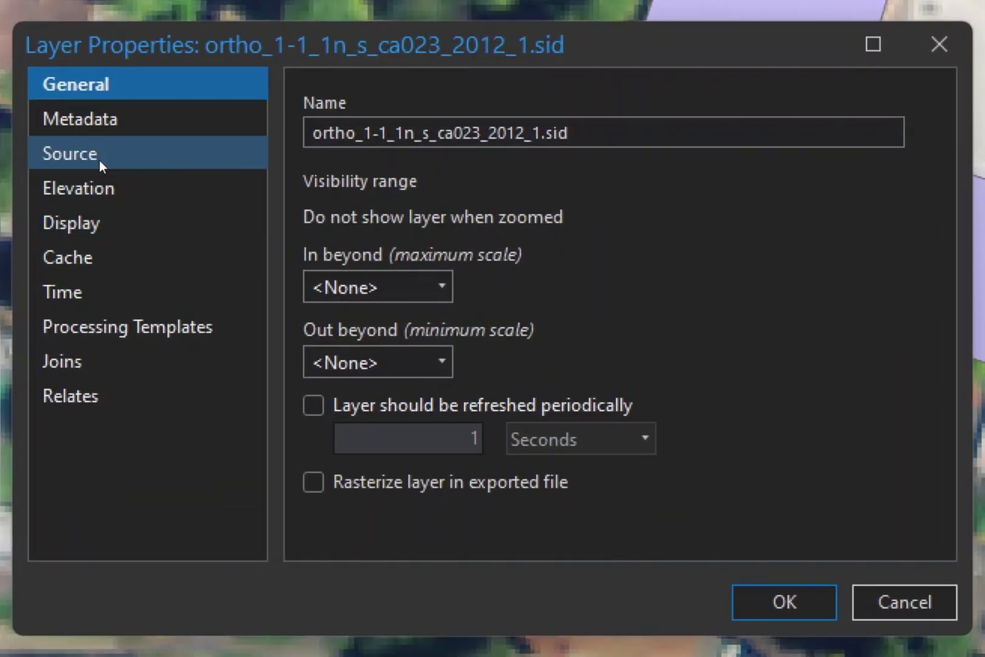
pyautogui.click(314, 253)
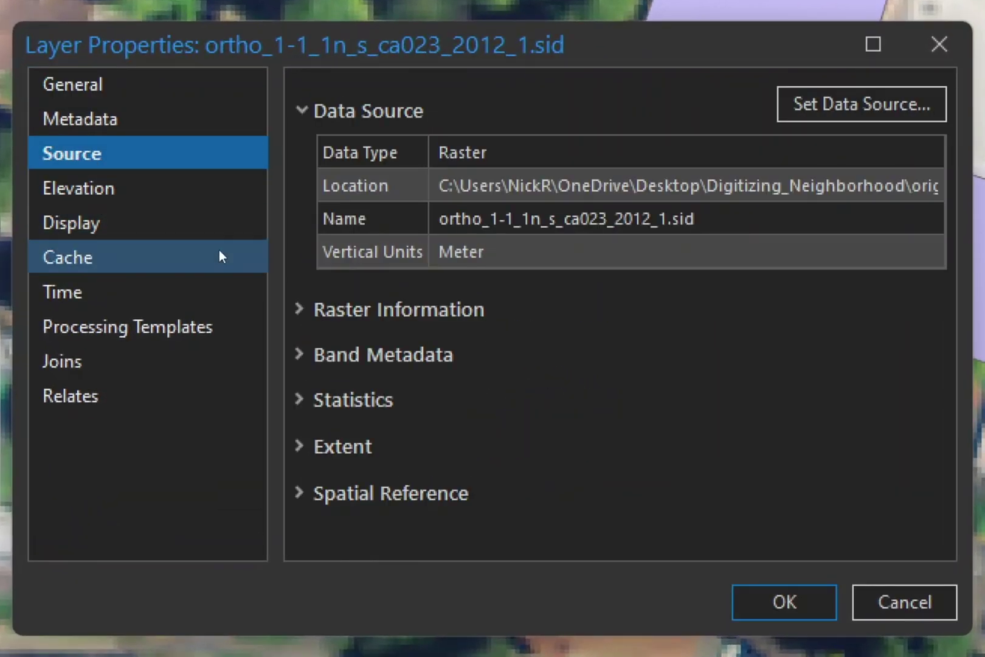
pyautogui.click(297, 306)
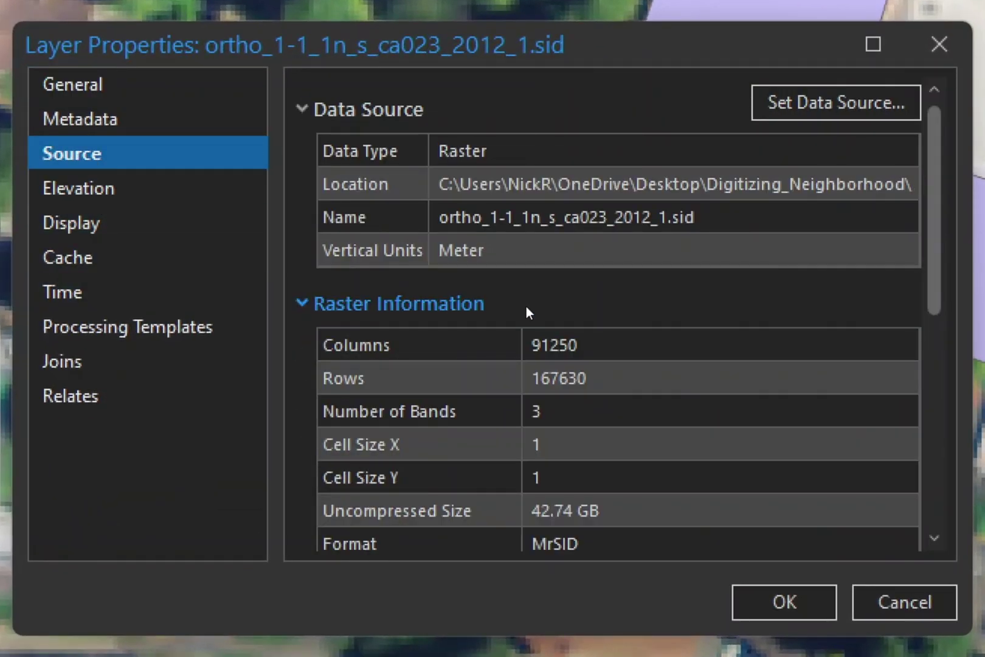
pyautogui.scroll(-1, 525, 306)
pyautogui.click(607, 375)
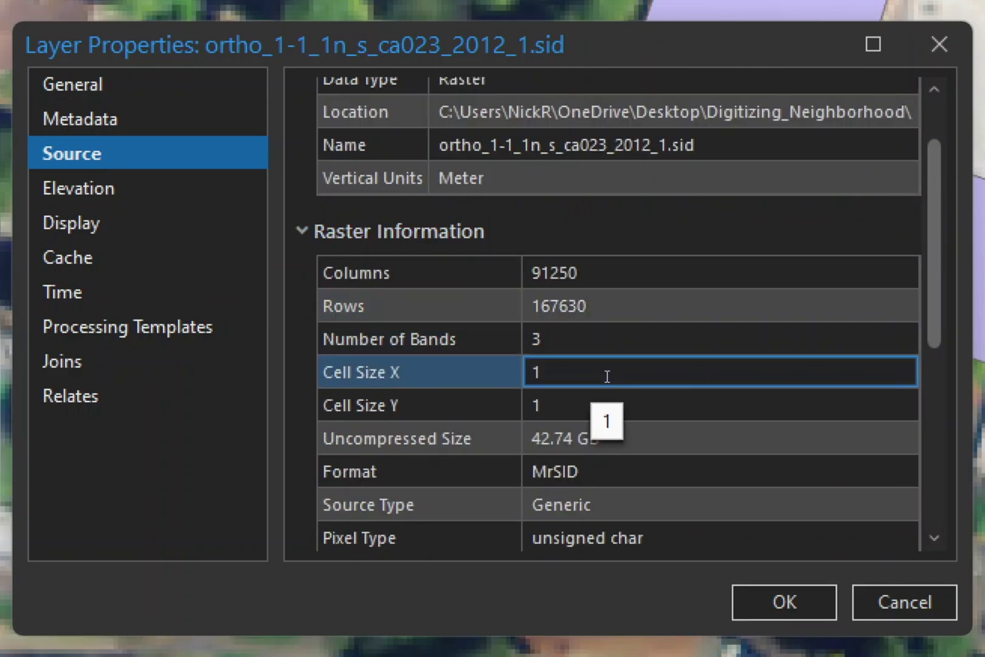
pyautogui.click(890, 401)
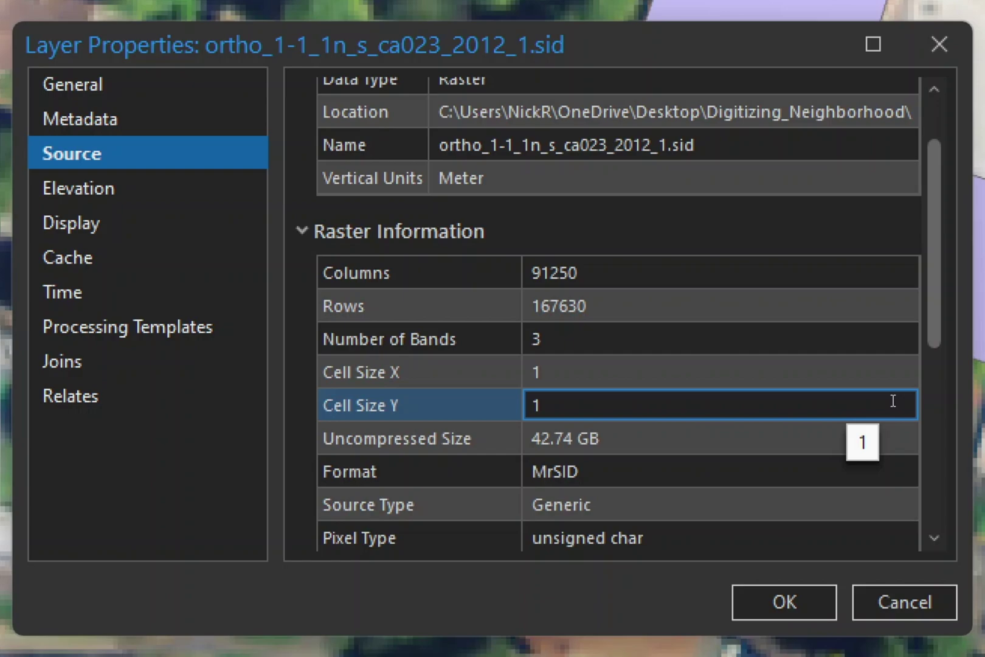
pyautogui.click(905, 601)
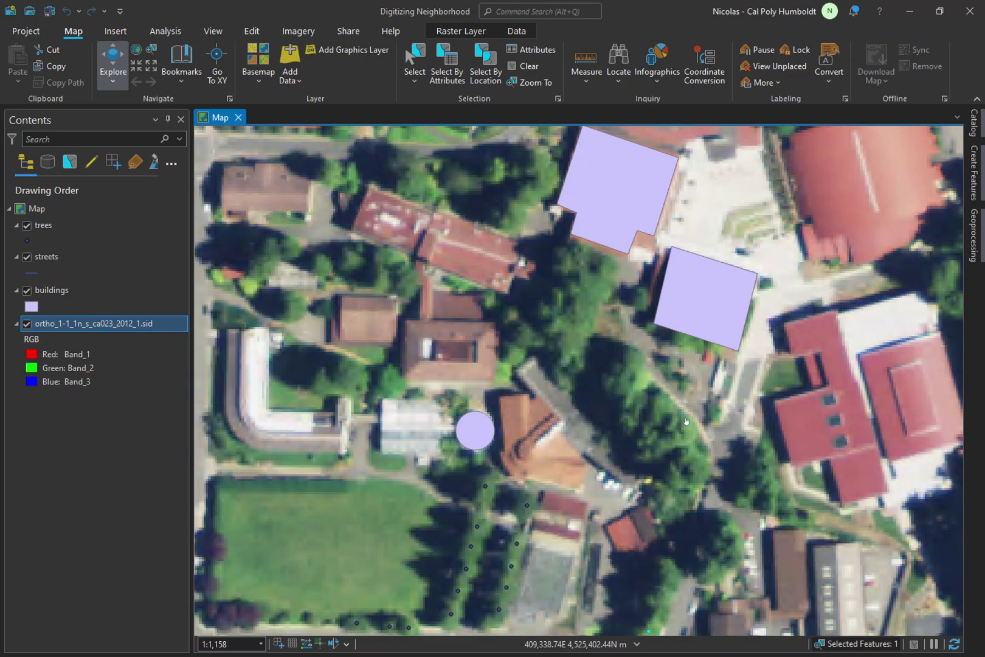
pyautogui.scroll(3, 662, 200)
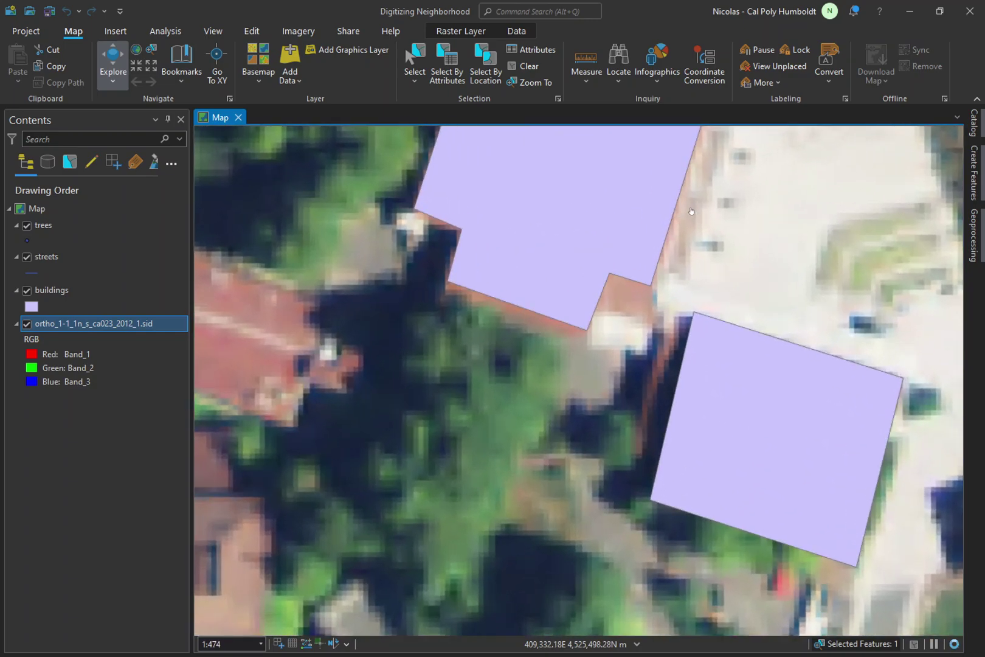
pyautogui.scroll(3, 690, 210)
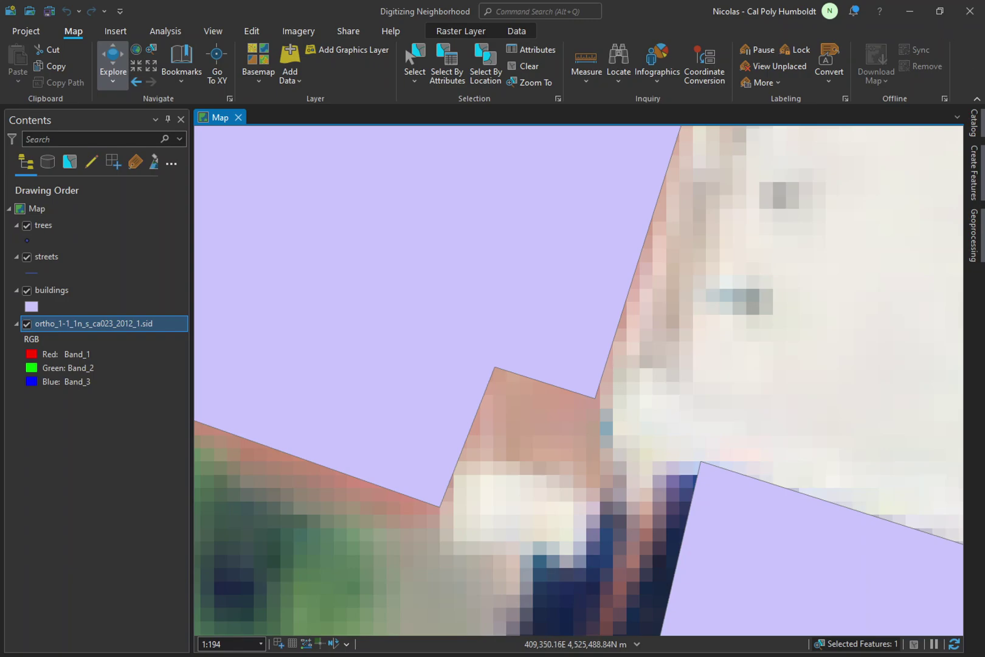
# Open the Catalog pane to list the project's folders and working shapefiles
pyautogui.click(973, 123)
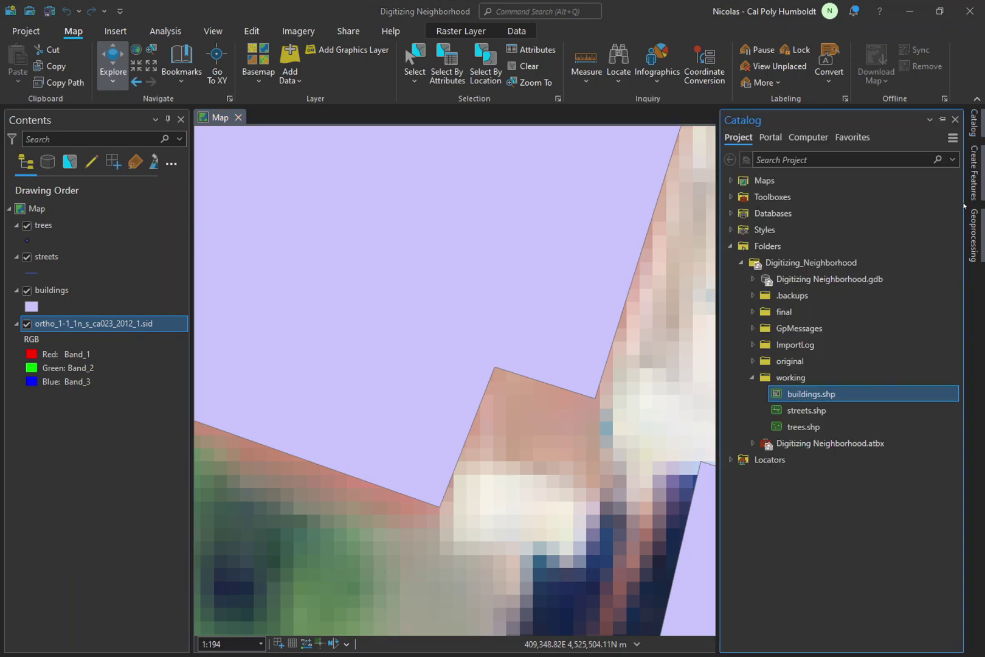
# Add 1-meter NAIP source, two-meter accuracy and practice-only notes to buildings.shp's description, then save
pyautogui.rightClick(816, 392)
pyautogui.click(691, 349)
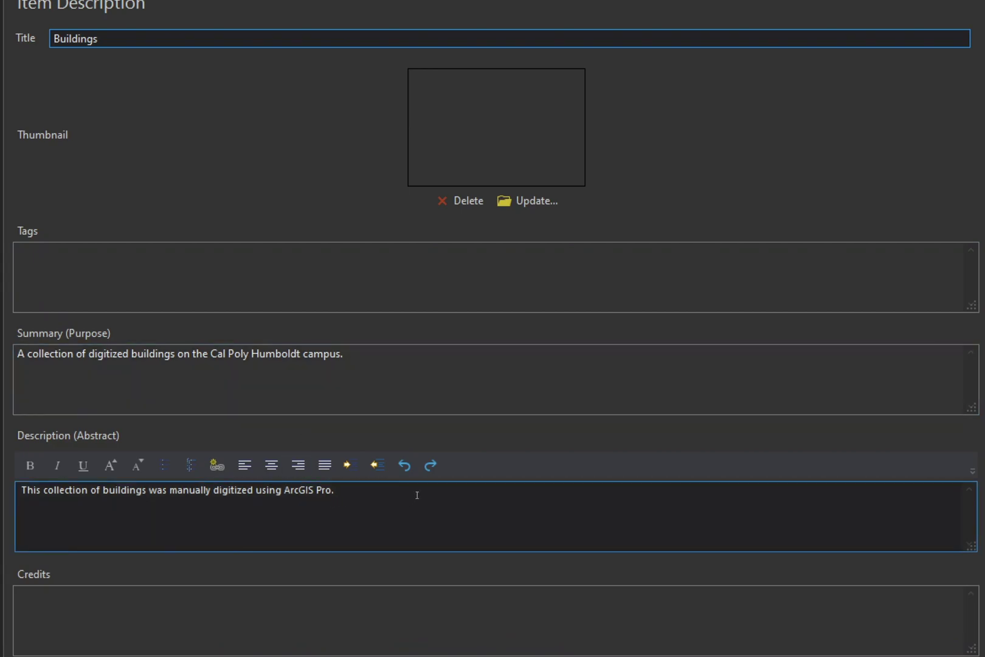
pyautogui.click(451, 484)
pyautogui.write('The polygons were digitized from an NAIP image with a 1-meter resolution. The estimated accuracy ')
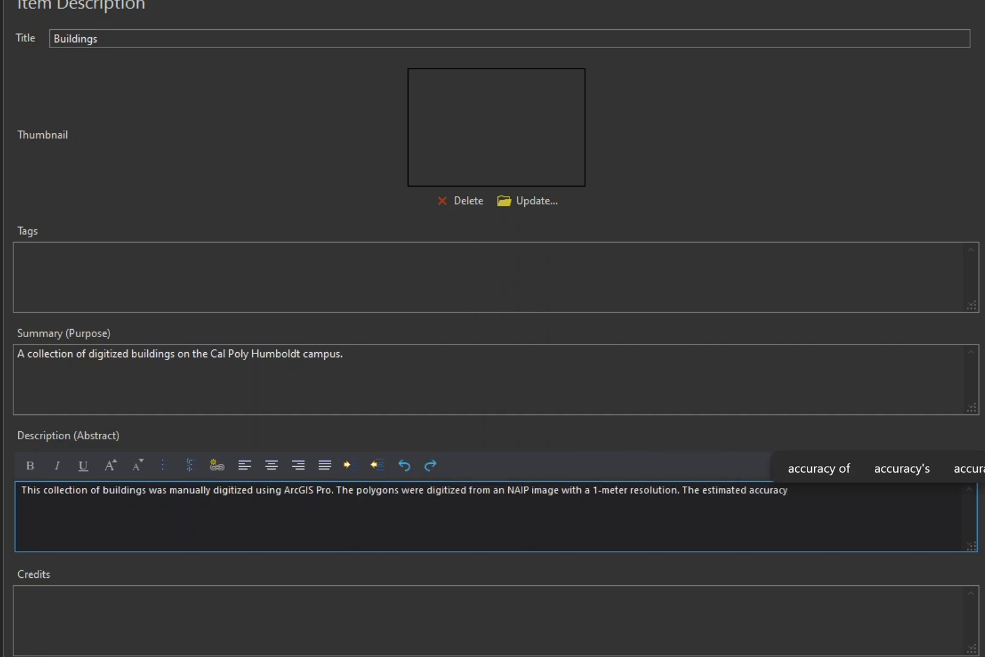
pyautogui.write('i')
pyautogui.press('BackSpace')
pyautogui.write('of the')
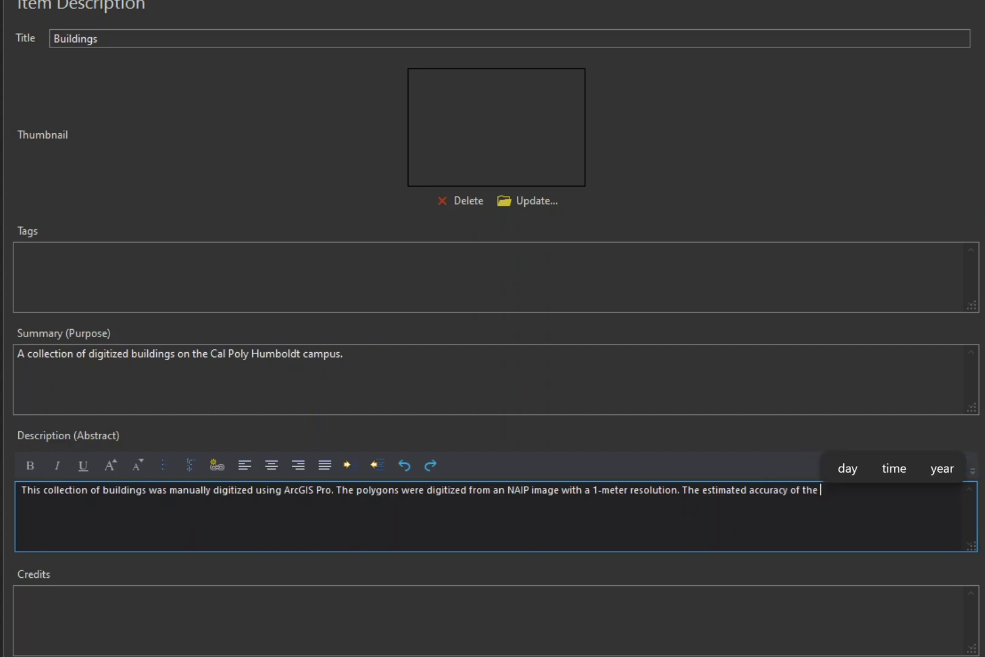
pyautogui.write(' polygons is about two meters. ')
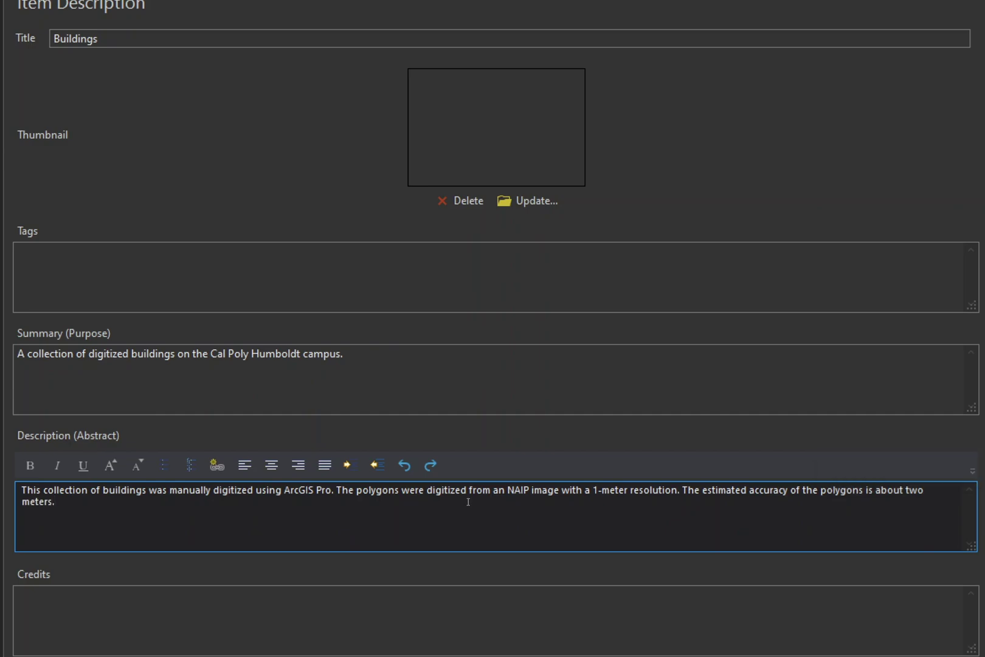
pyautogui.write('This dataset is for practice and demonstration')
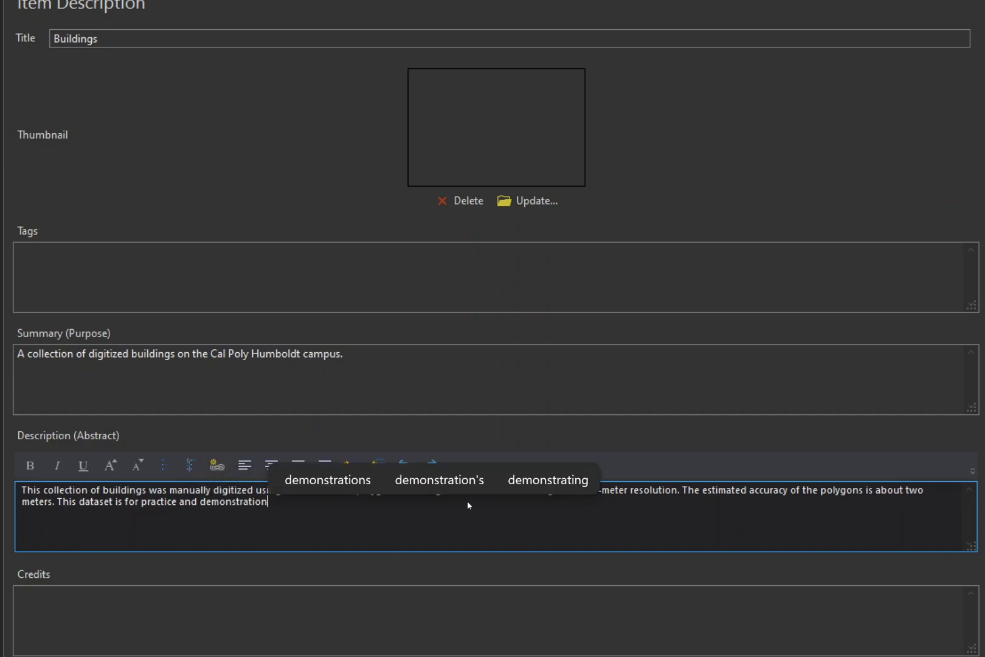
pyautogui.write(' and should not be used f')
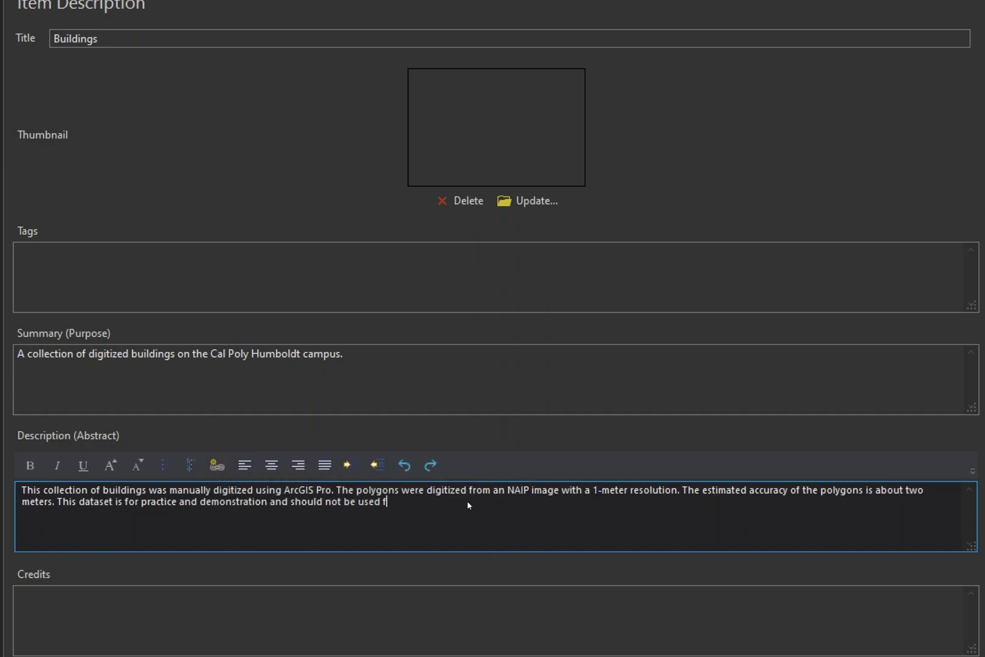
pyautogui.write('or other purposes.')
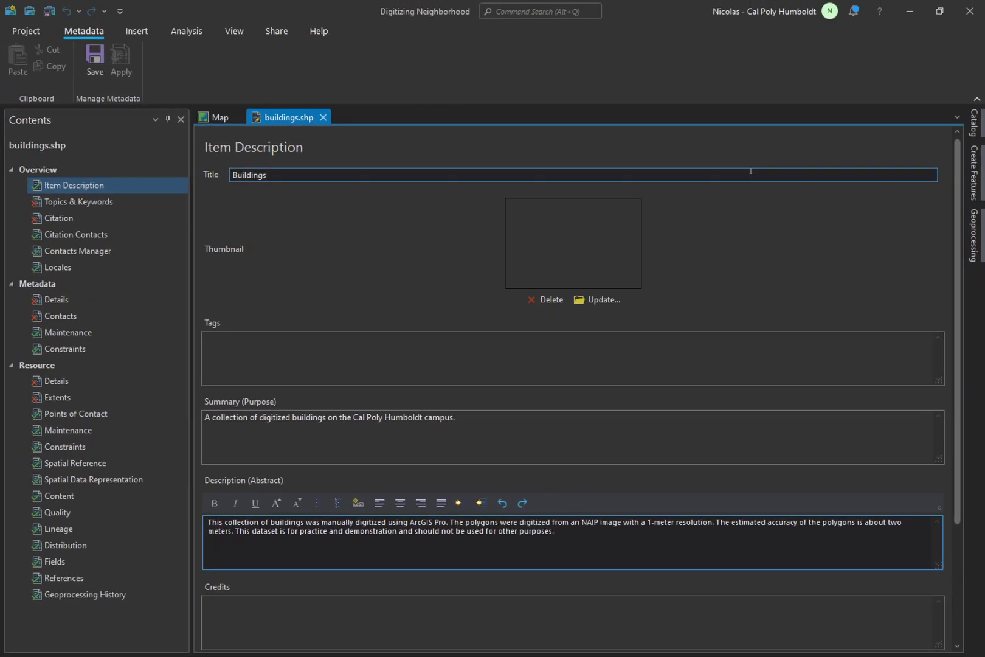
pyautogui.click(96, 62)
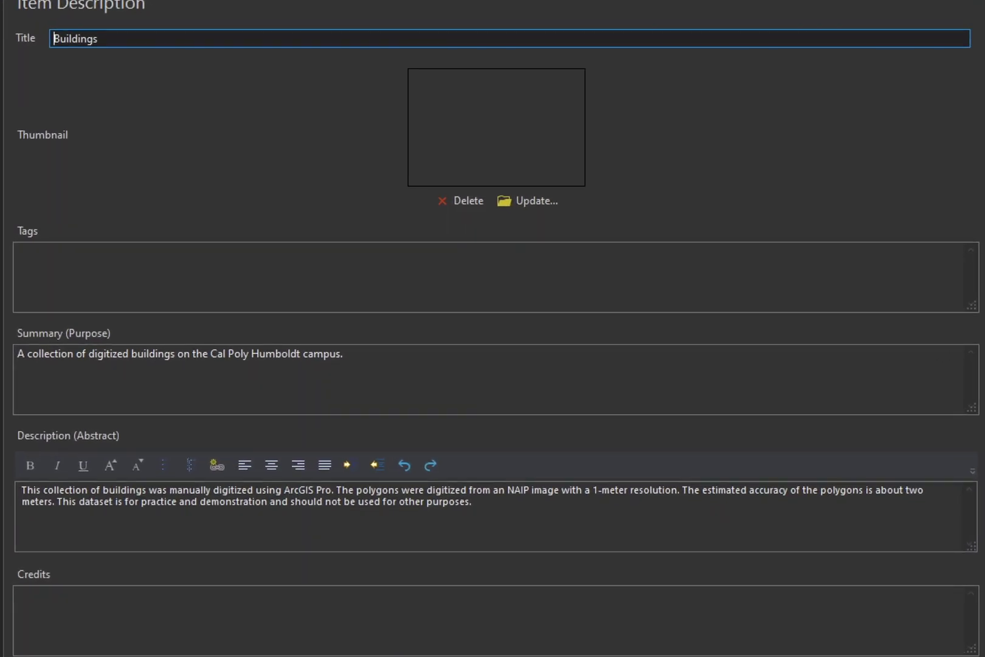
pyautogui.scroll(-2, 127, 476)
# Enter the author and year in the buildings metadata Credits field
pyautogui.click(127, 477)
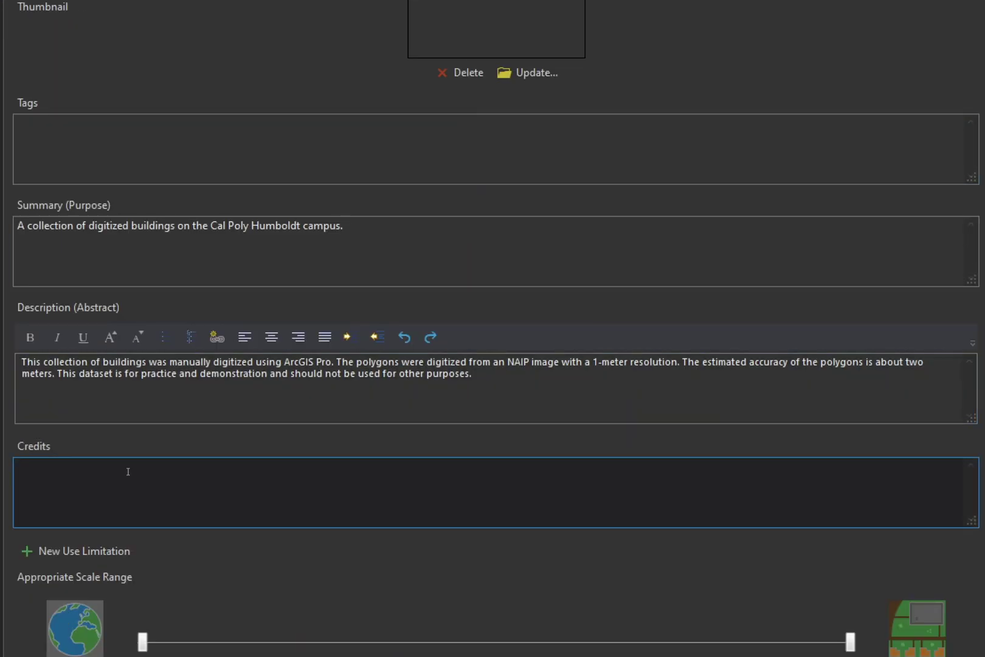
pyautogui.write('Nick Malloy, 2024')
pyautogui.write('/')
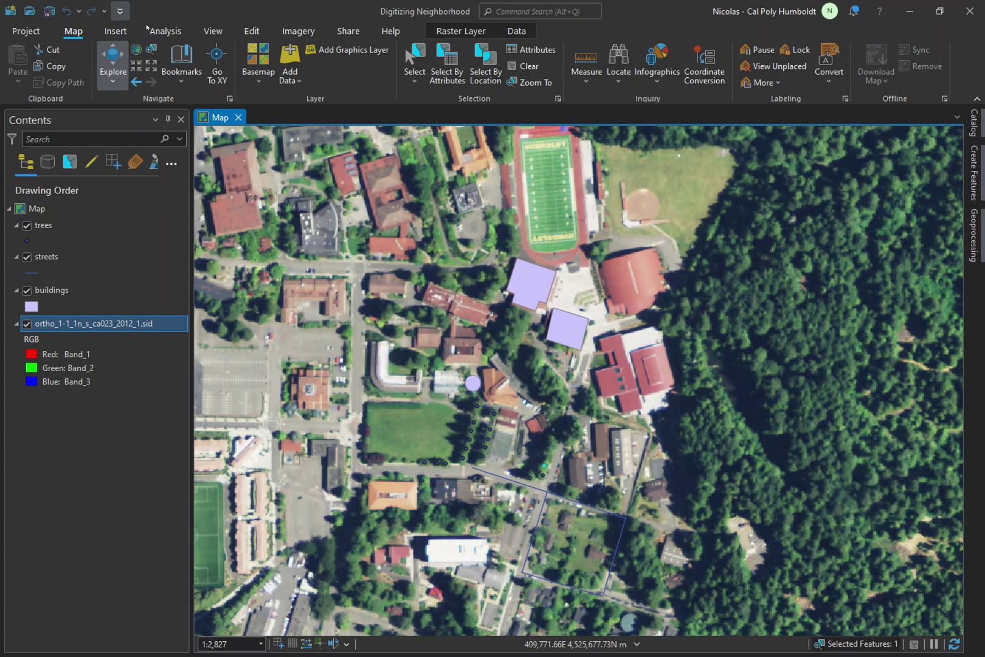
# Save and close the ArcGIS project, review the working folder, then return to Digitizing_Neighborhood
pyautogui.click(53, 14)
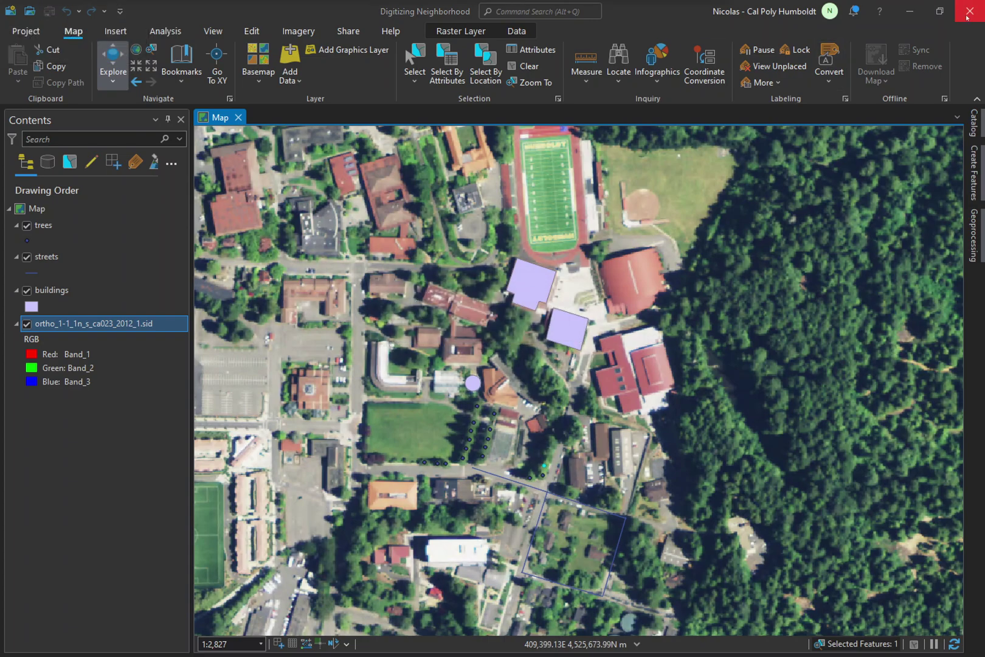
pyautogui.click(969, 11)
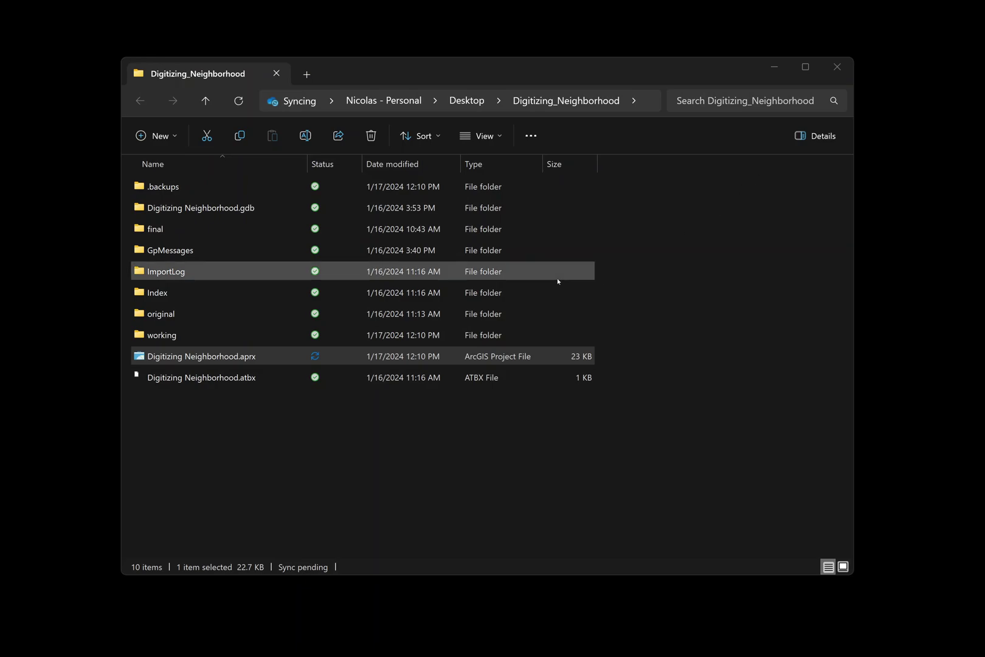
pyautogui.doubleClick(223, 334)
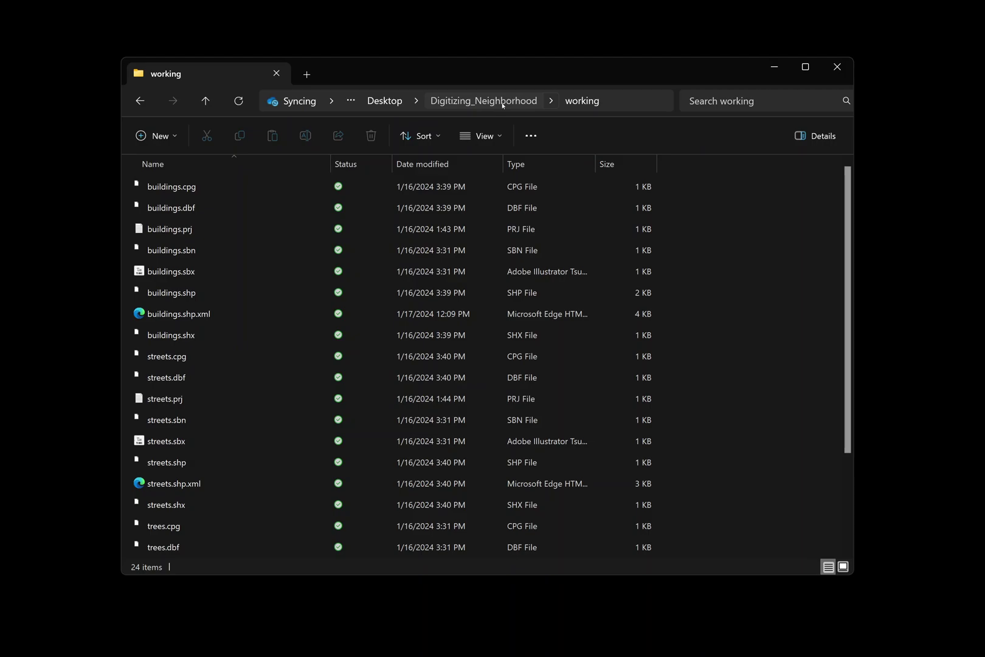
pyautogui.click(501, 101)
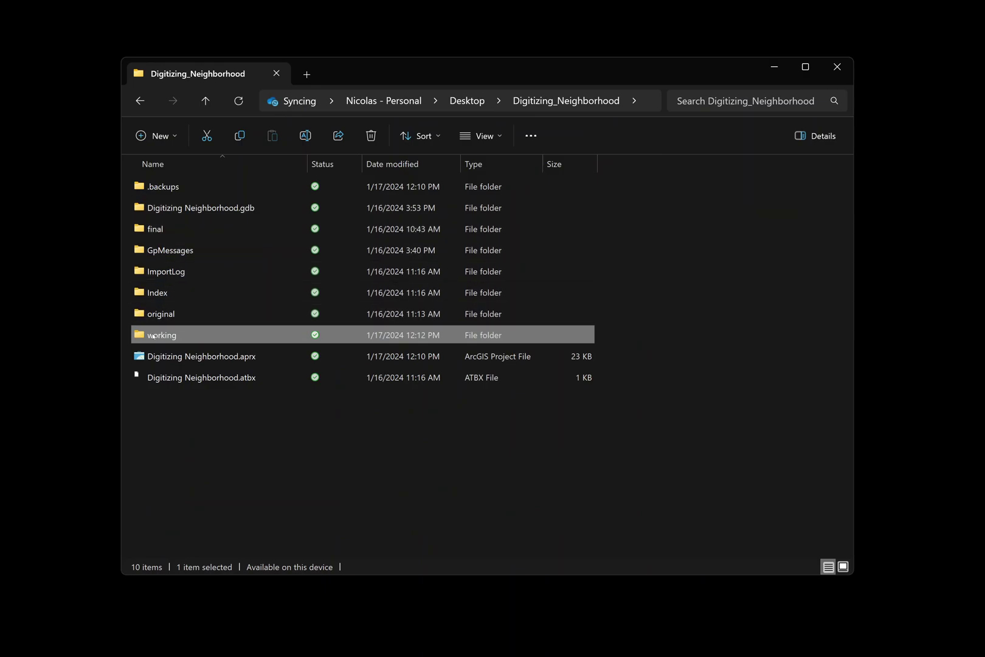
# Use 7-Zip to archive the working folder as working.7z in Digitizing_Neighborhood
pyautogui.rightClick(160, 332)
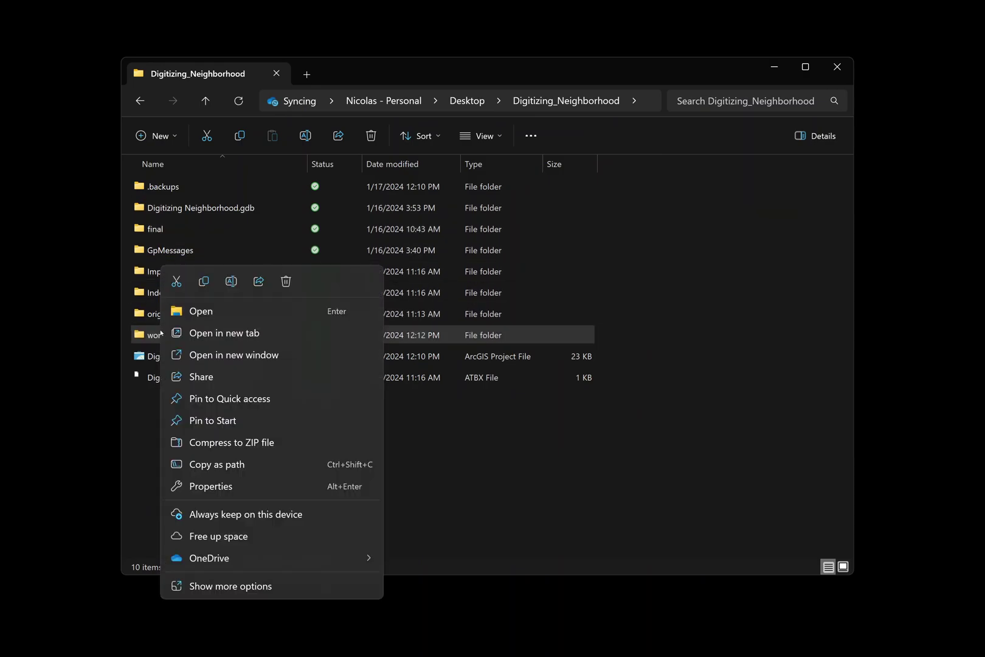
pyautogui.click(237, 584)
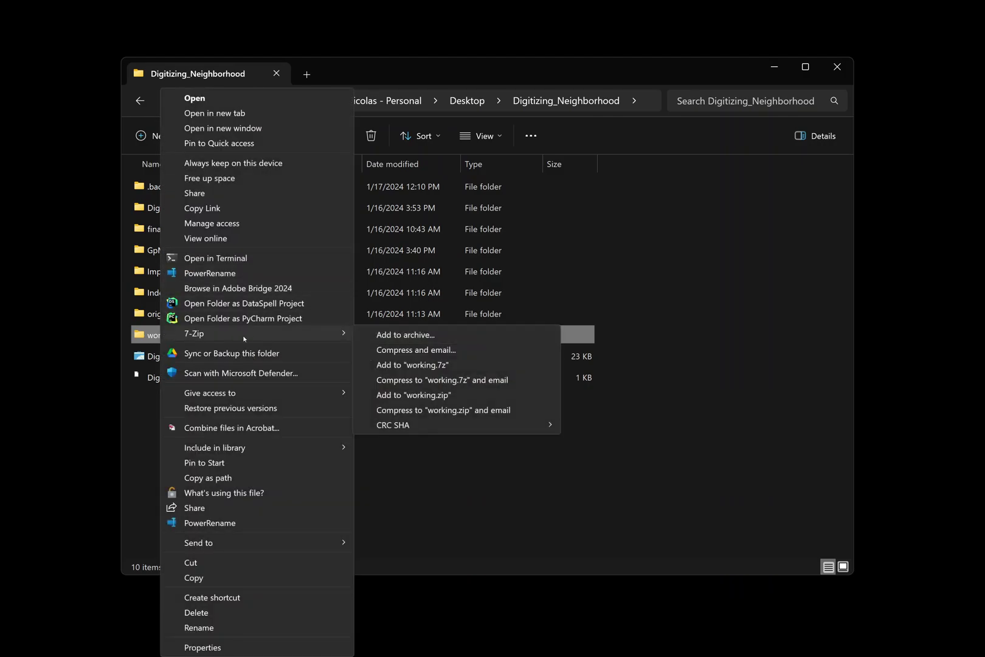
pyautogui.moveTo(54, 339)
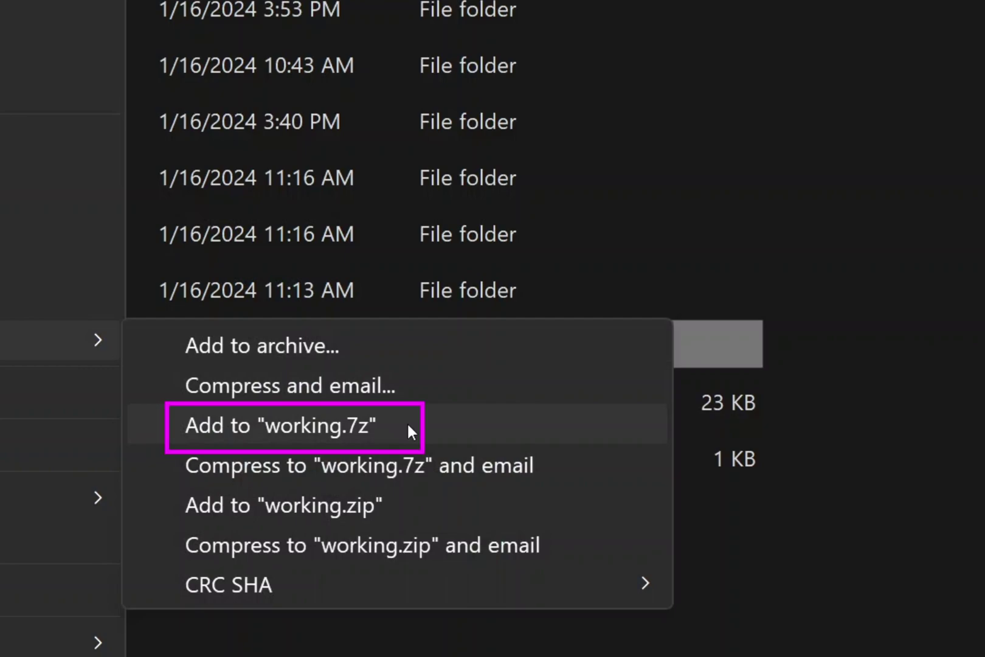
pyautogui.click(407, 421)
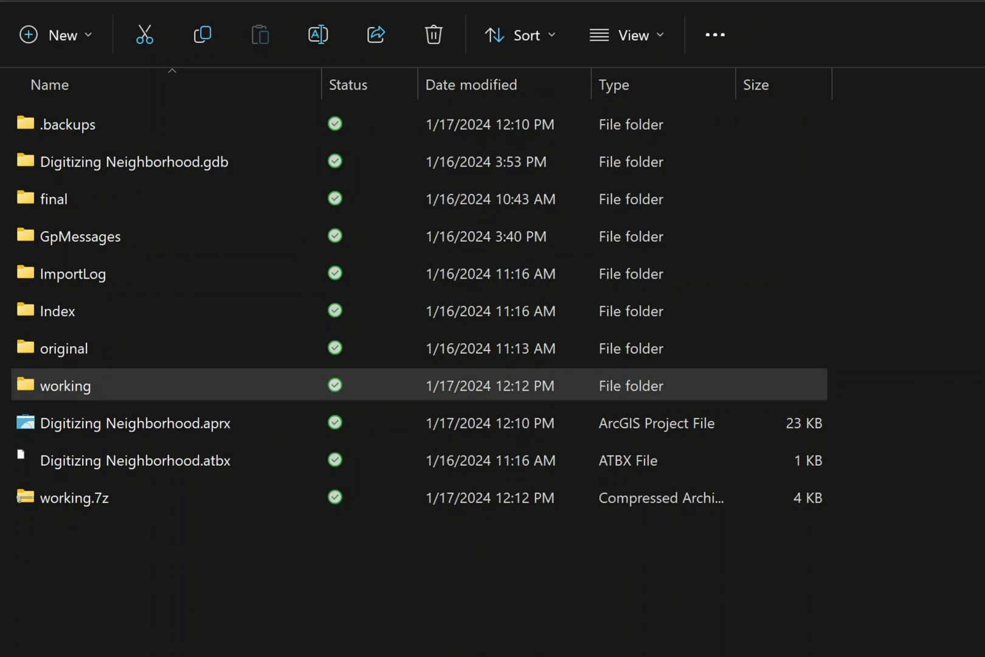
# Rename working.7z to Malloy_working.7z
pyautogui.click(151, 504)
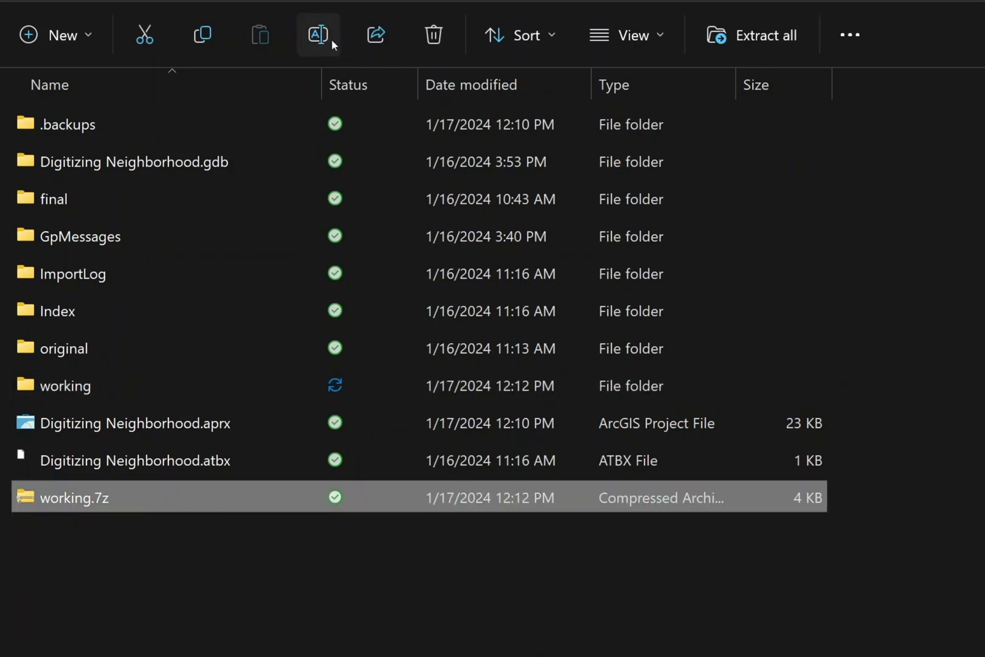
pyautogui.click(318, 35)
pyautogui.press('Home')
pyautogui.write('Malloy_')
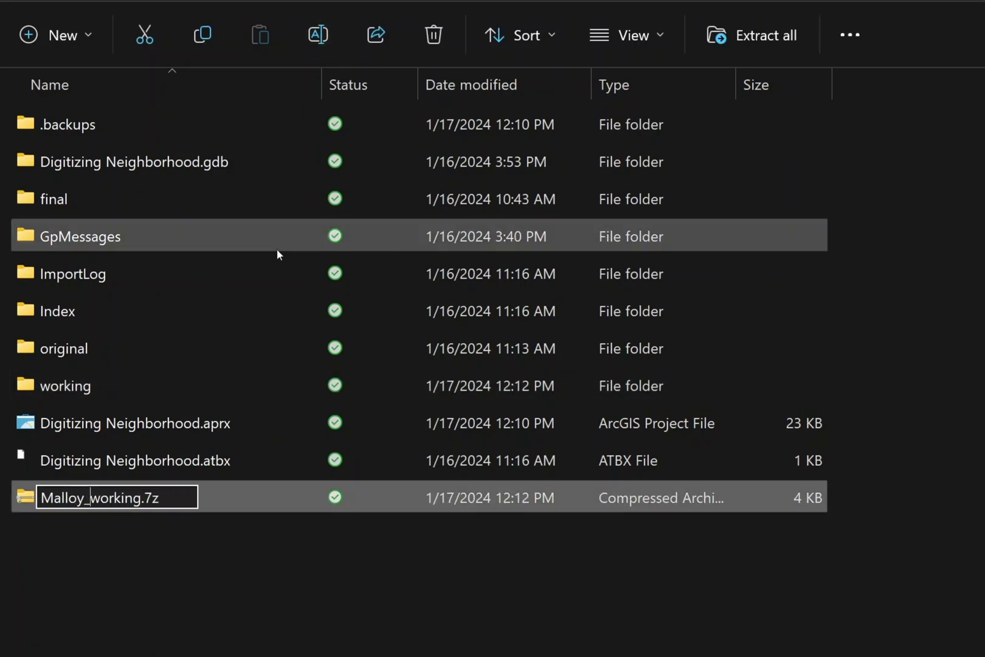
pyautogui.click(380, 628)
pyautogui.click(257, 503)
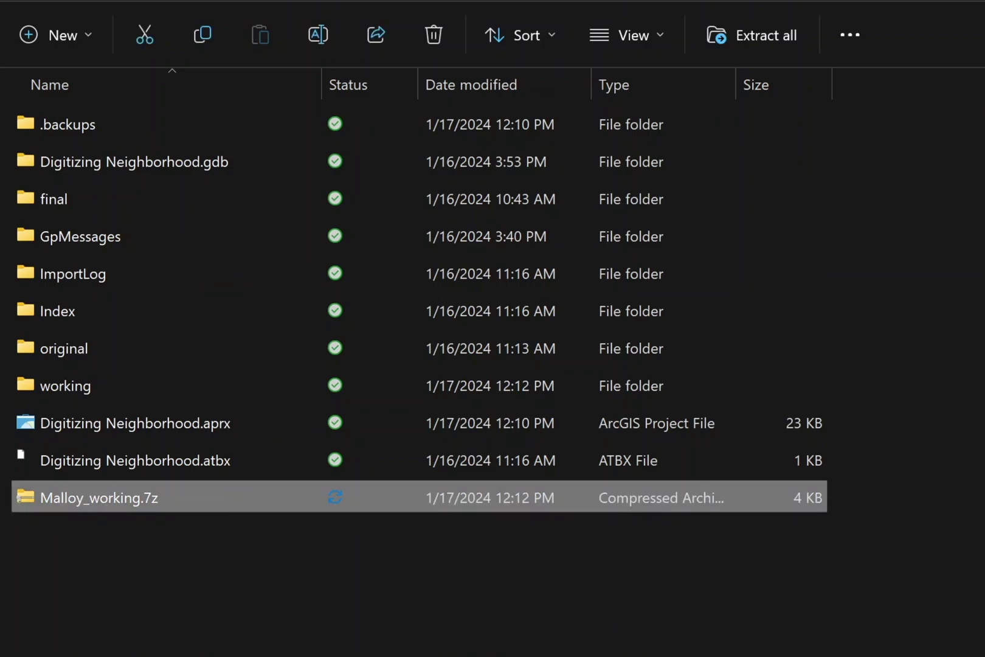